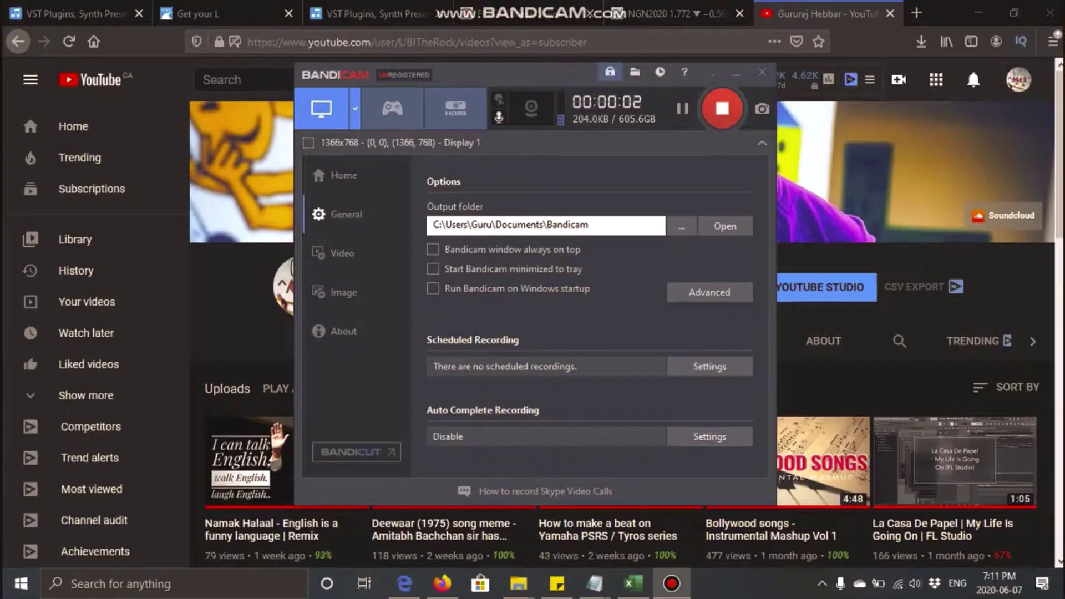
# - Switch to File Explorer and move Audio_001 and Audio_002 from USB Drive (D:) into the Yamaha beat sample folder
pyautogui.hotkey('alt', 'Tab')
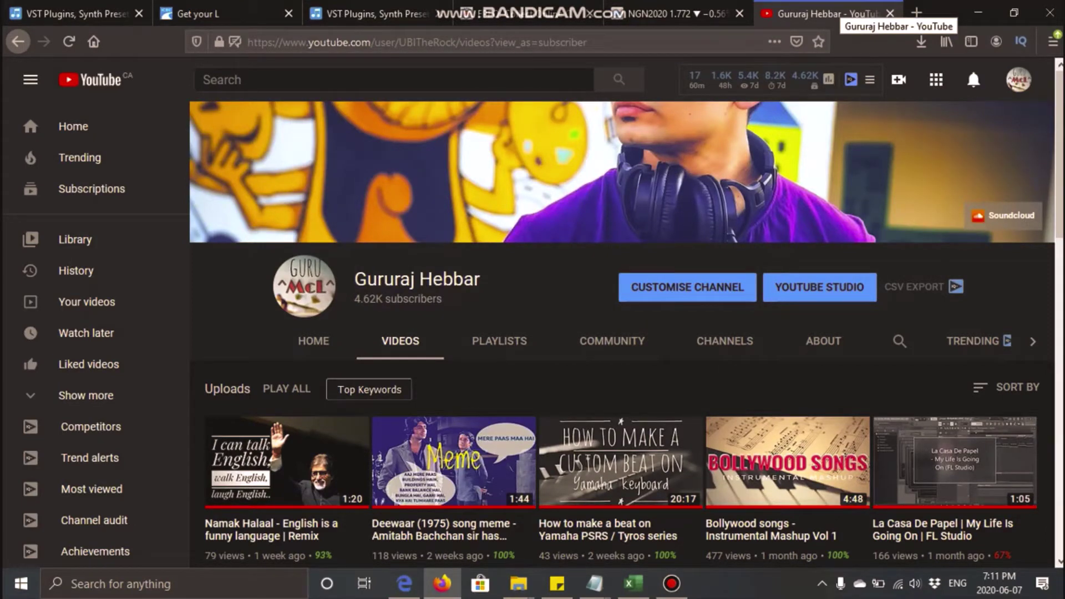
pyautogui.hotkey('alt', 'Tab')
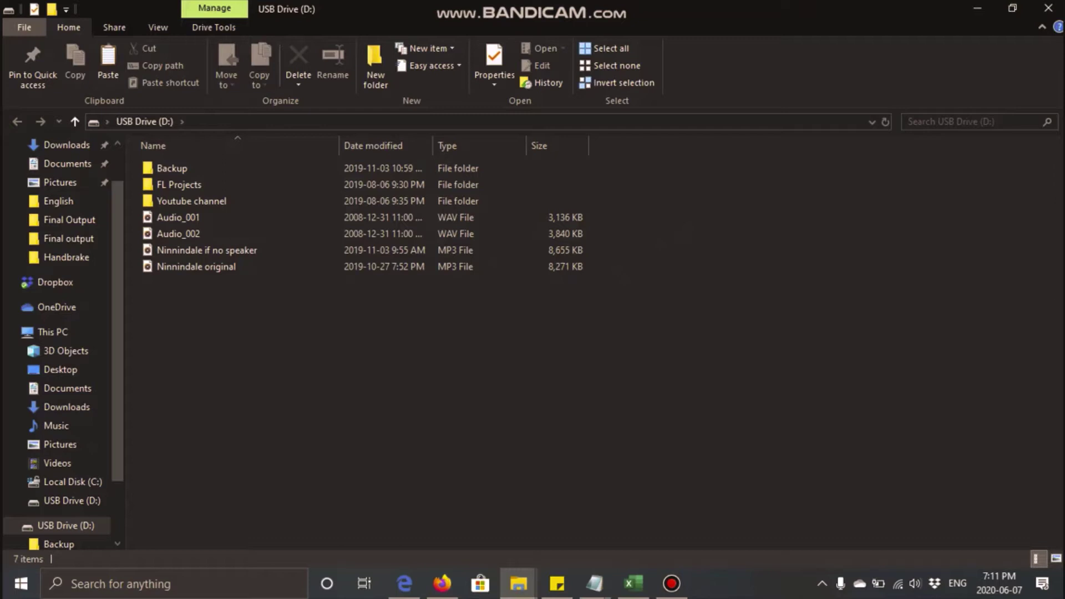
pyautogui.click(179, 217)
pyautogui.click(178, 234)
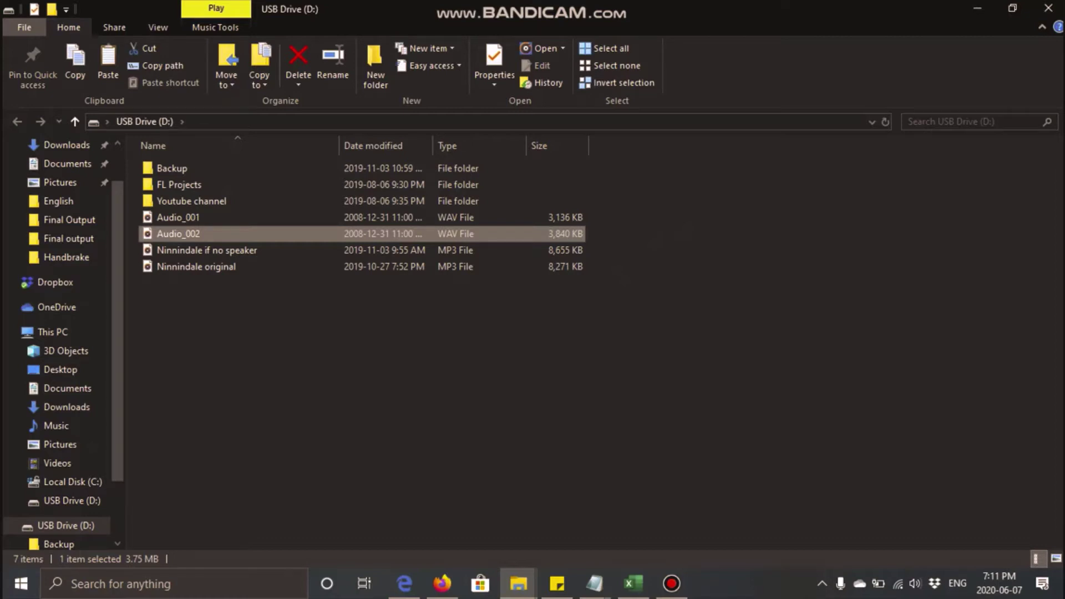
pyautogui.click(178, 218)
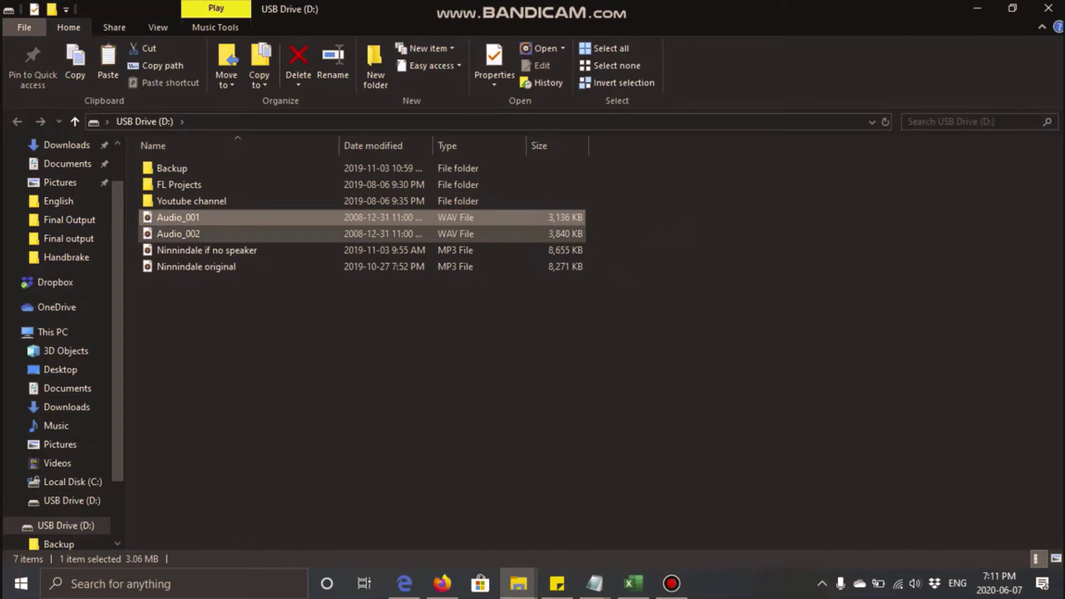
pyautogui.keyDown('ctrl'); pyautogui.click(178, 233); pyautogui.keyUp('ctrl')
pyautogui.keyDown('shift'); pyautogui.click(183, 233); pyautogui.keyUp('shift')
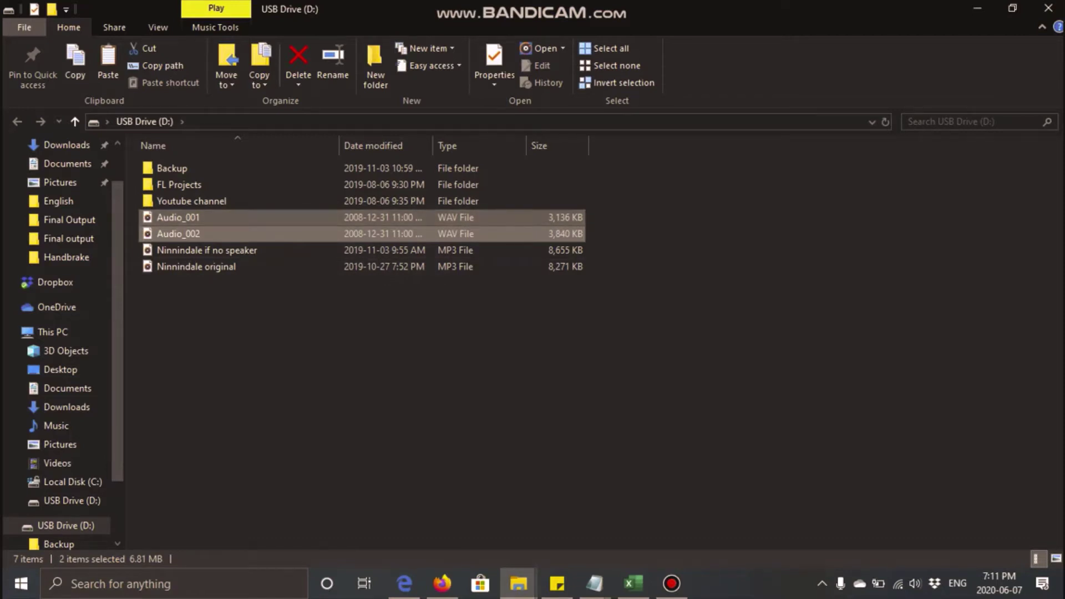
pyautogui.hotkey('ctrl', 'x')
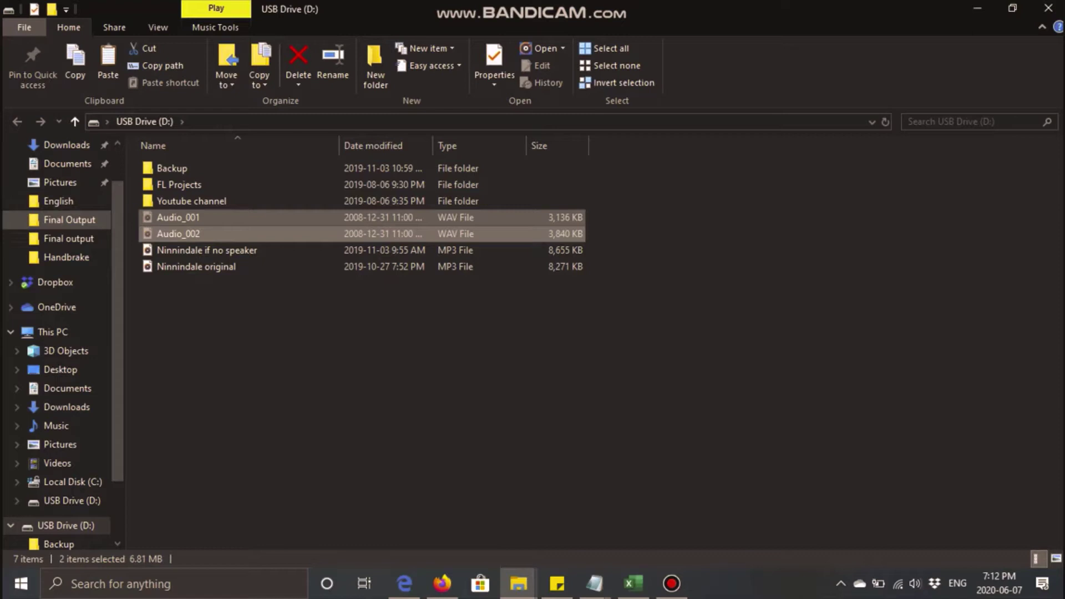
pyautogui.click(59, 201)
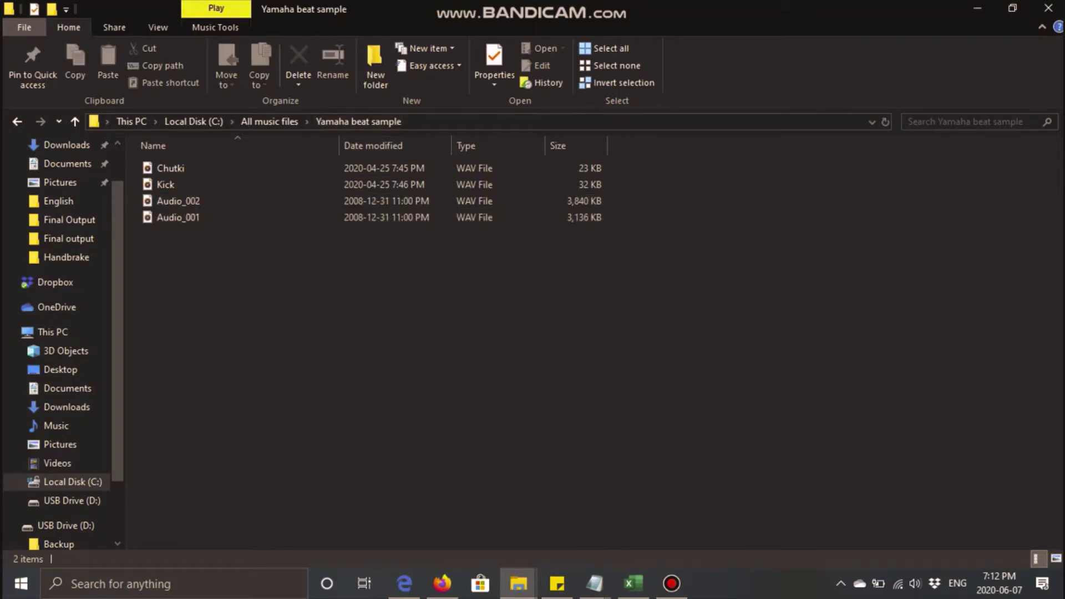
# - Launch FL Studio and set the project tempo to 111 BPM
pyautogui.press('super')
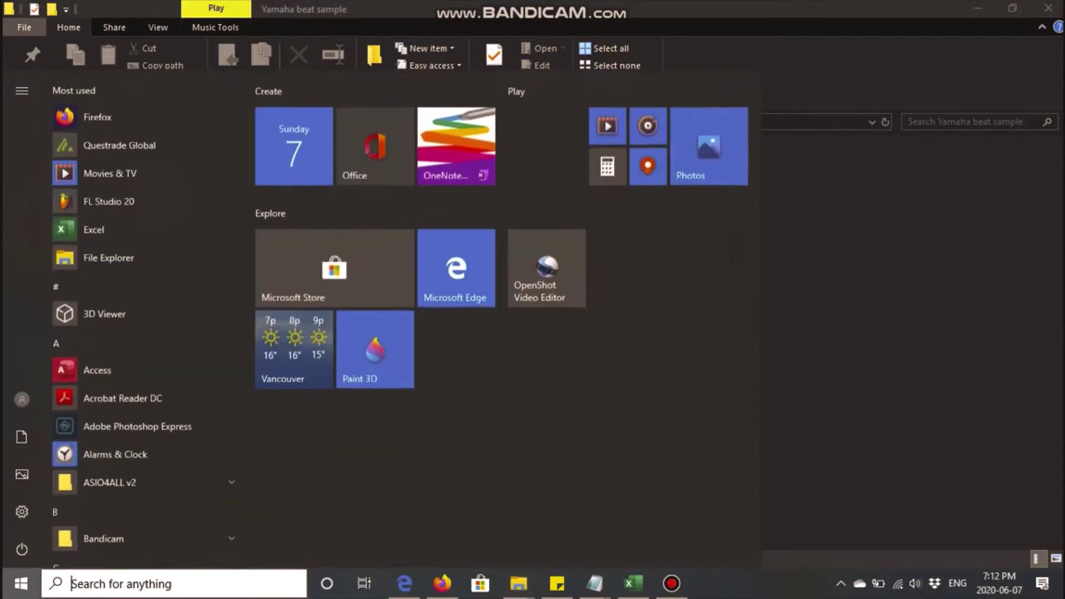
pyautogui.write('fl')
pyautogui.press('Return')
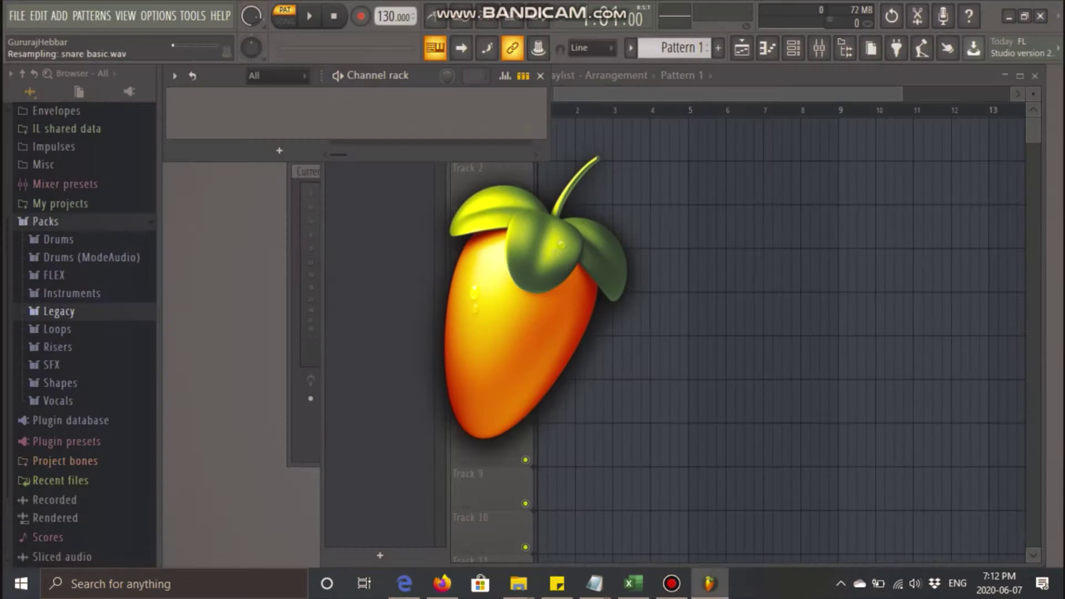
pyautogui.moveTo(388, 16); pyautogui.dragTo(389, 37)
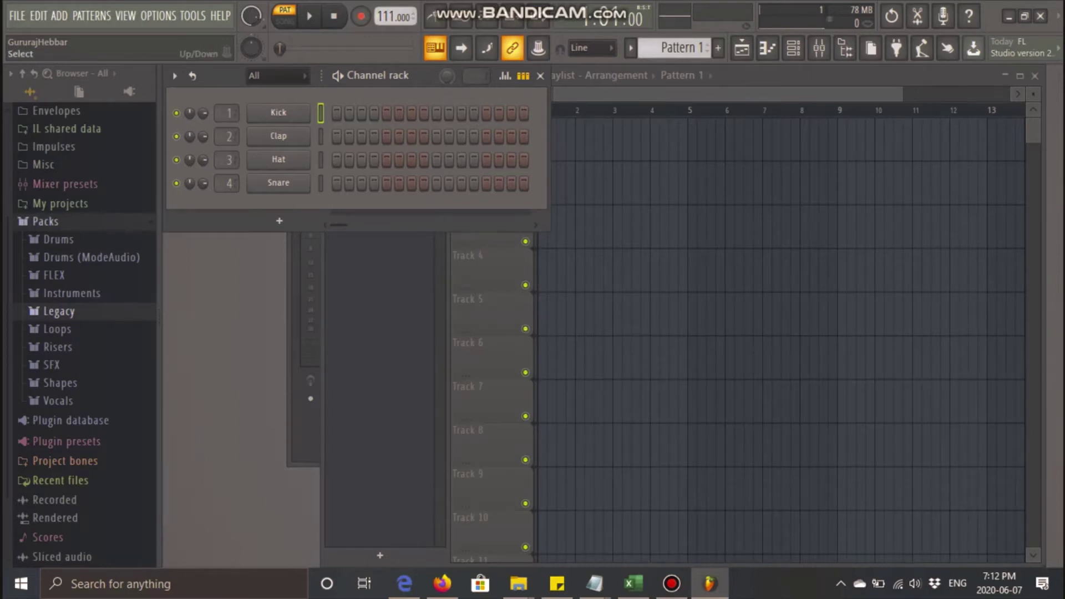
# - Program Kick hits on steps 1, 5, 9 and 13 and a Clap on step 5, and play the pattern
pyautogui.click(336, 113)
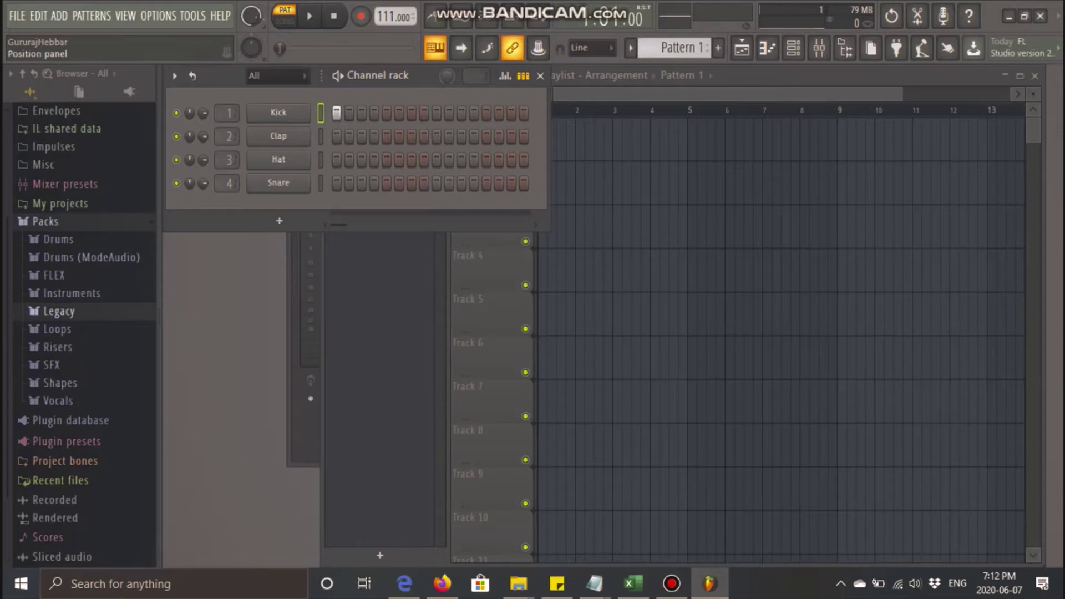
pyautogui.click(387, 136)
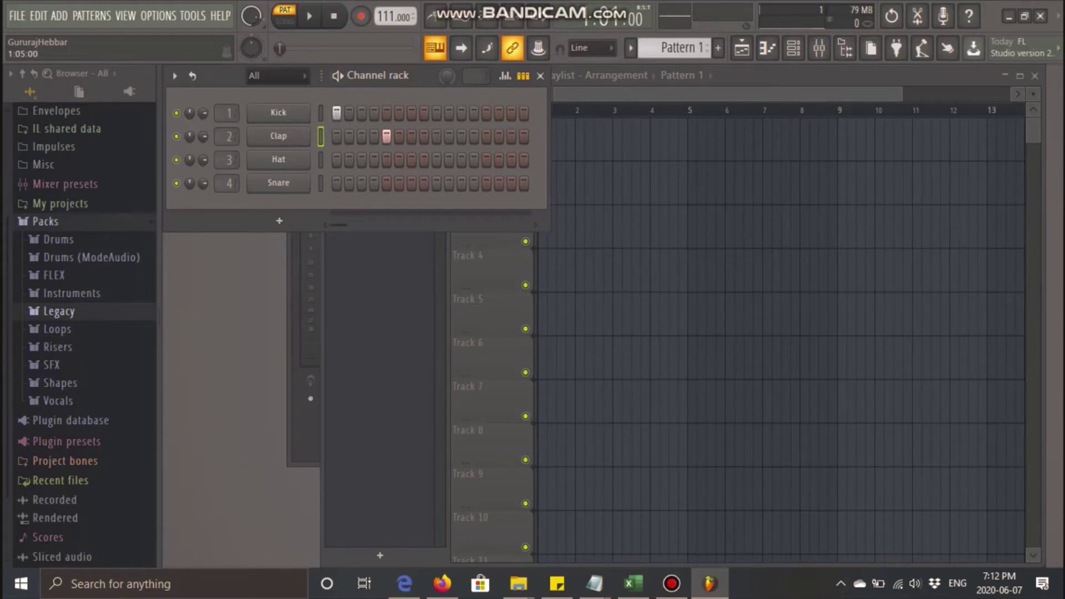
pyautogui.click(386, 137)
pyautogui.click(387, 137)
pyautogui.click(387, 112)
pyautogui.click(436, 113)
pyautogui.click(487, 112)
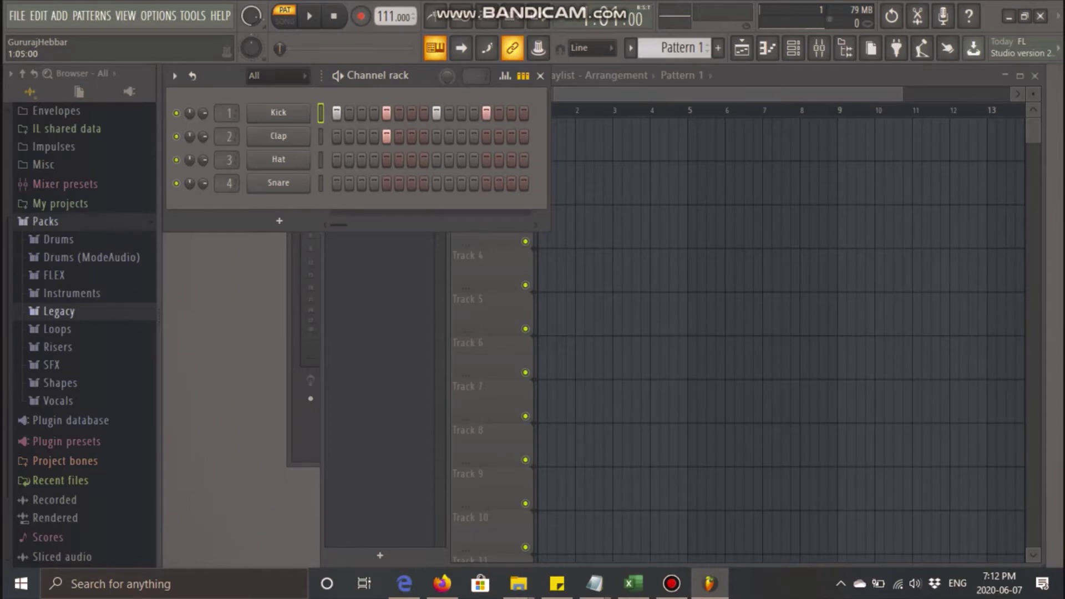
pyautogui.press('space')
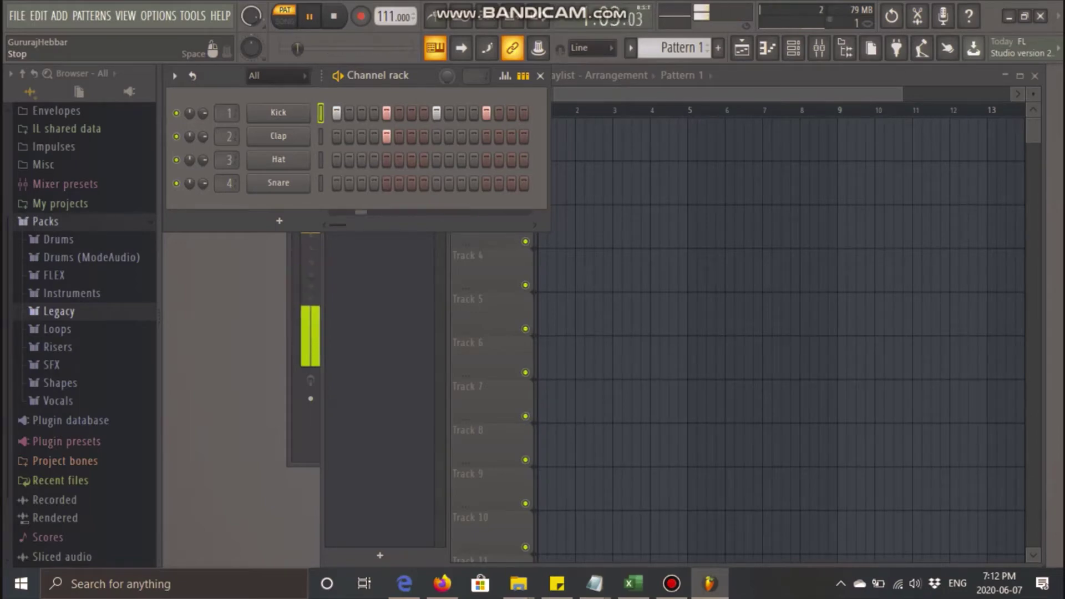
pyautogui.press('space')
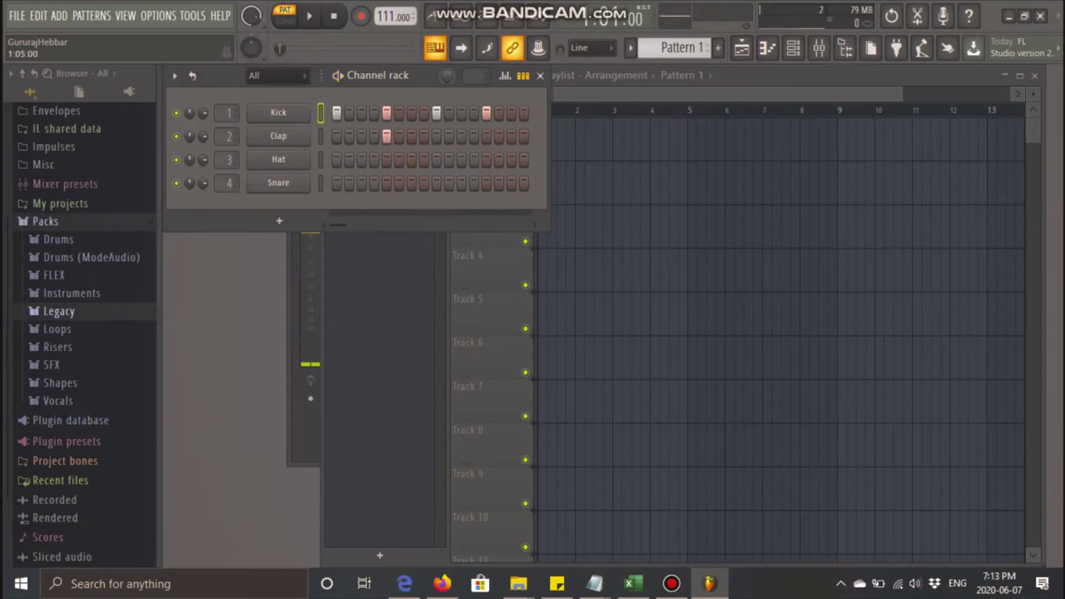
# - Clear all Kick and Clap hits from Pattern 1
pyautogui.rightClick(387, 113)
pyautogui.rightClick(436, 113)
pyautogui.rightClick(486, 113)
pyautogui.rightClick(387, 136)
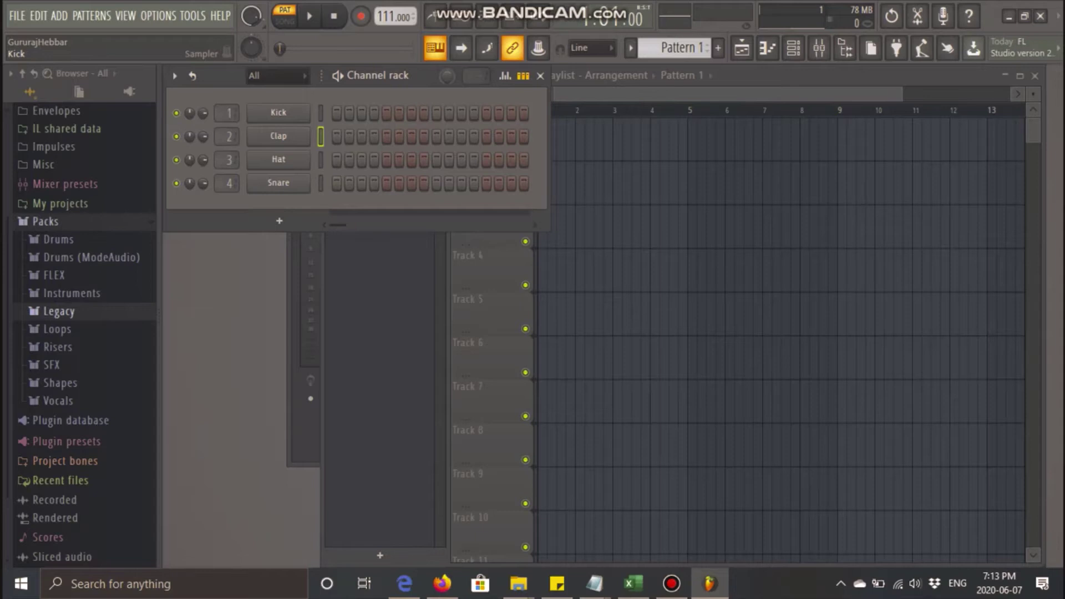
# - Delete the Kick, Clap and Hat channels from the channel rack
pyautogui.rightClick(303, 112)
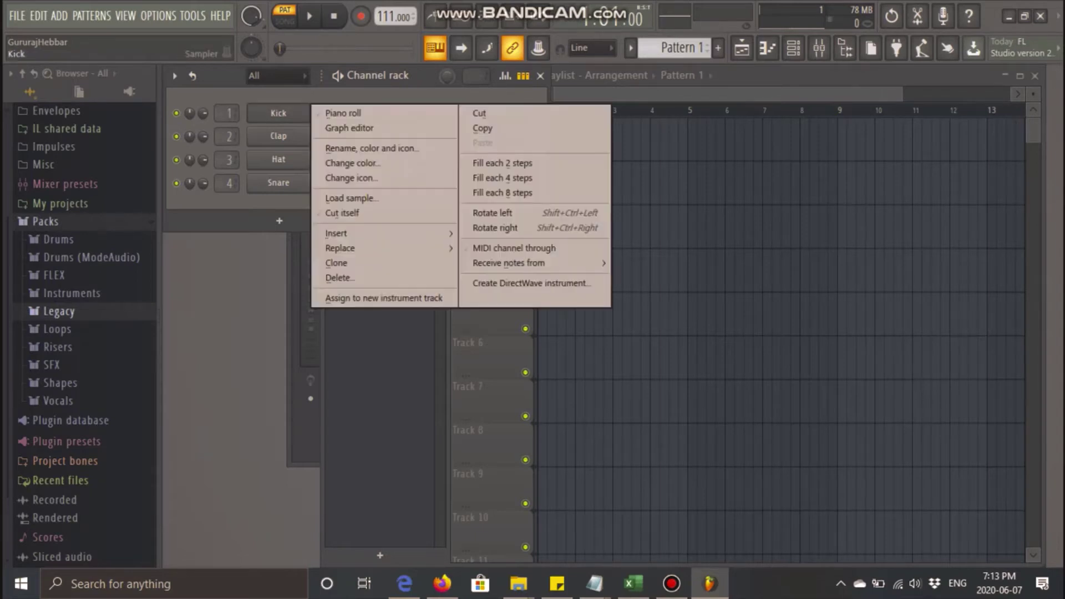
pyautogui.click(337, 277)
pyautogui.press('Return')
pyautogui.rightClick(288, 112)
pyautogui.click(337, 277)
pyautogui.press('Return')
# - Replace the remaining Snare channel with an Audio Clip channel
pyautogui.rightClick(289, 112)
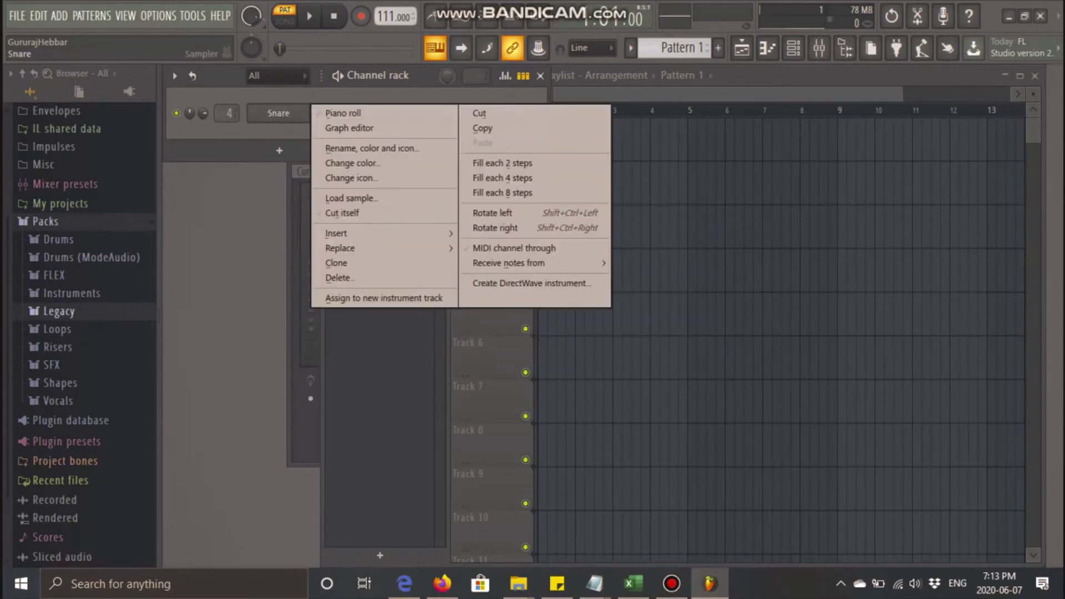
pyautogui.moveTo(340, 248)
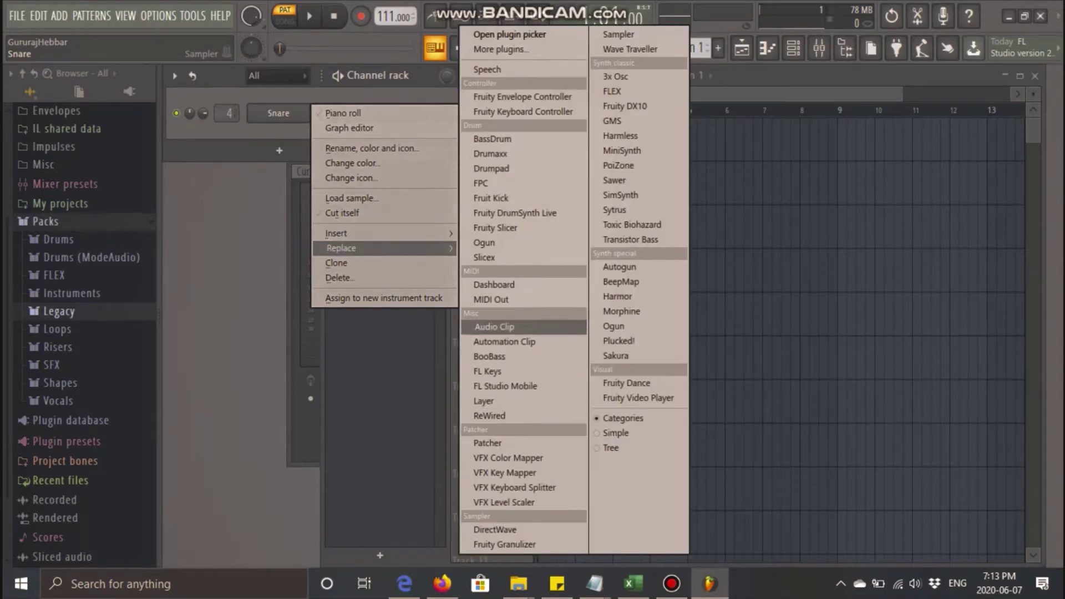
pyautogui.click(495, 326)
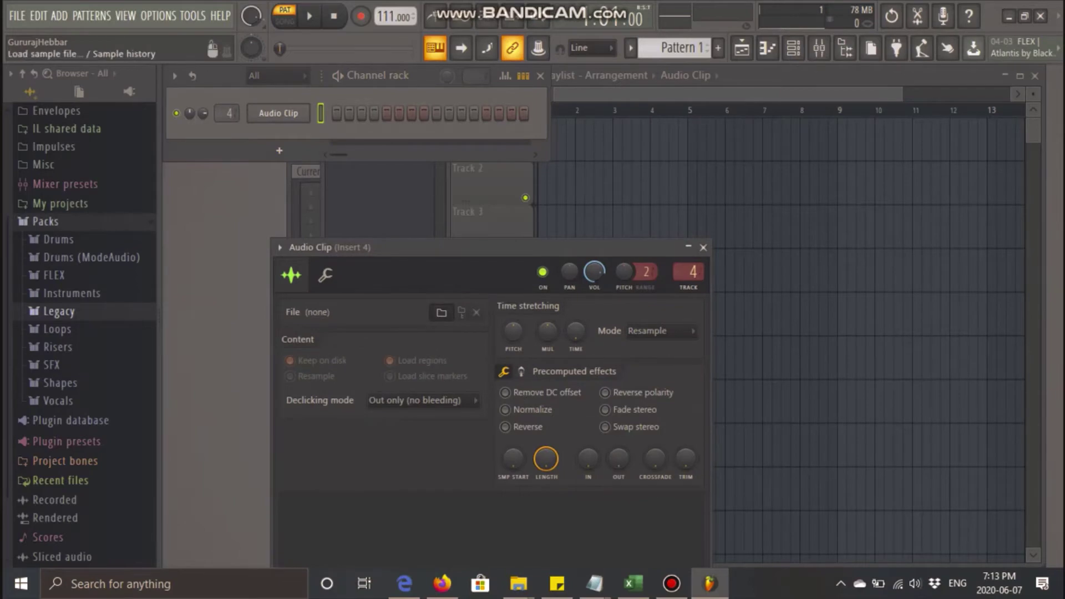
pyautogui.click(442, 312)
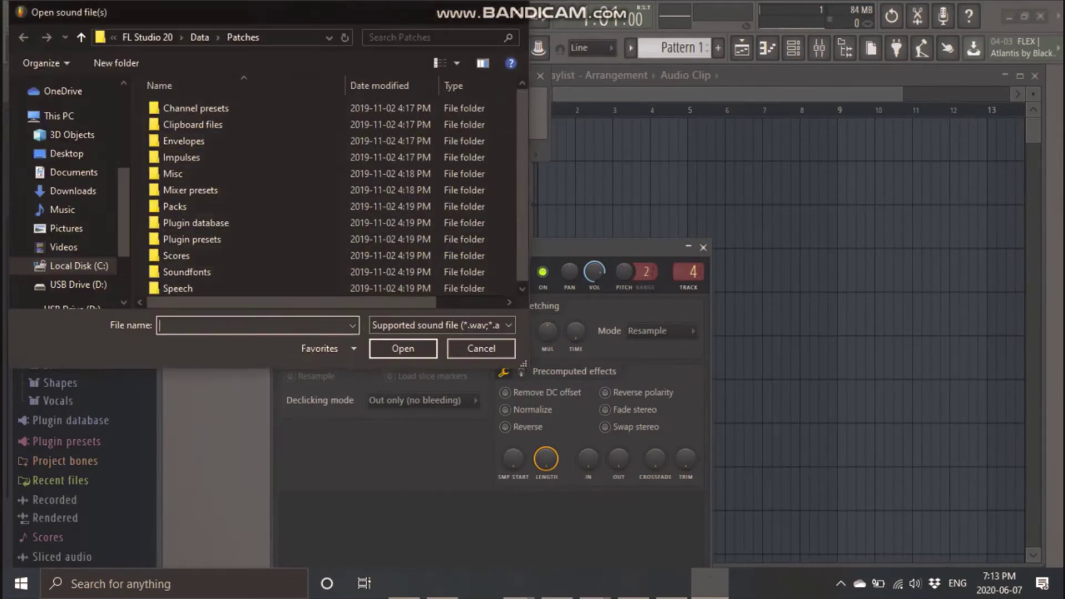
pyautogui.click(478, 348)
pyautogui.click(703, 247)
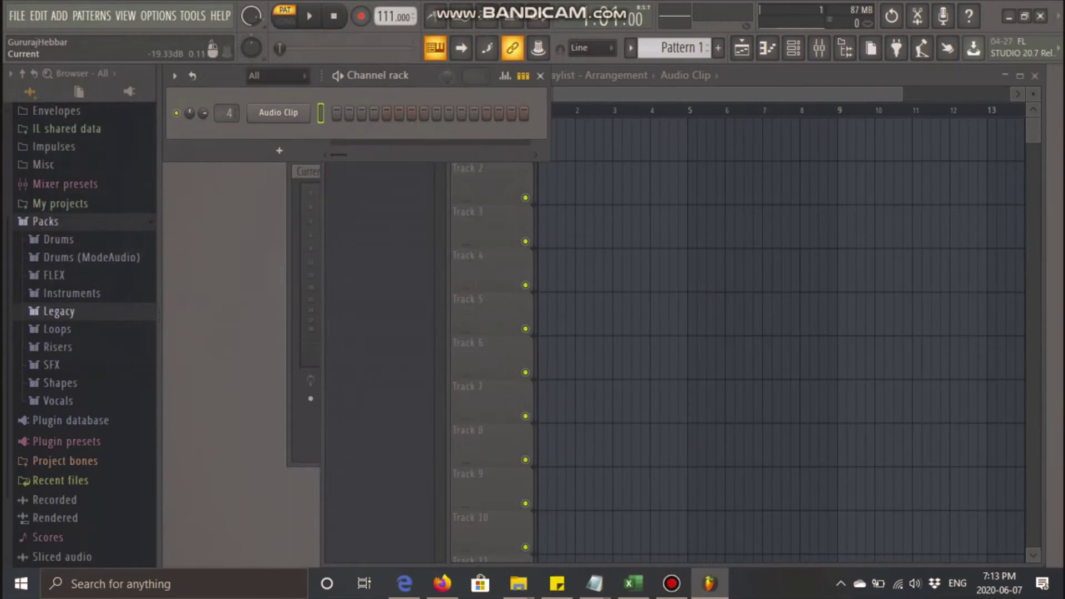
# - Load Audio_001 from the Yamaha beat sample folder in All music files into the Audio Clip channel
pyautogui.click(278, 113)
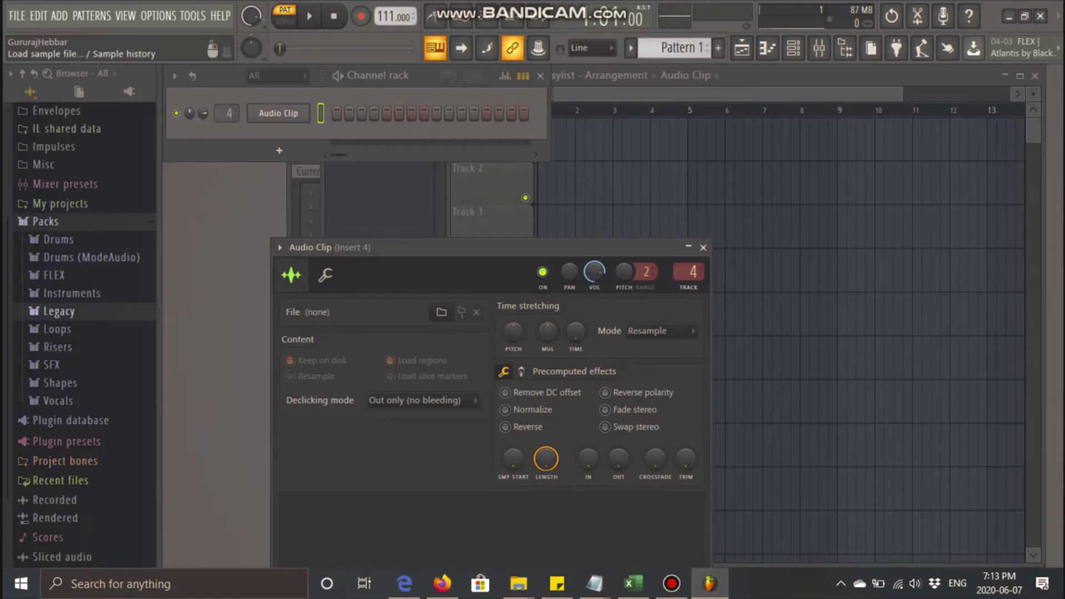
pyautogui.click(441, 312)
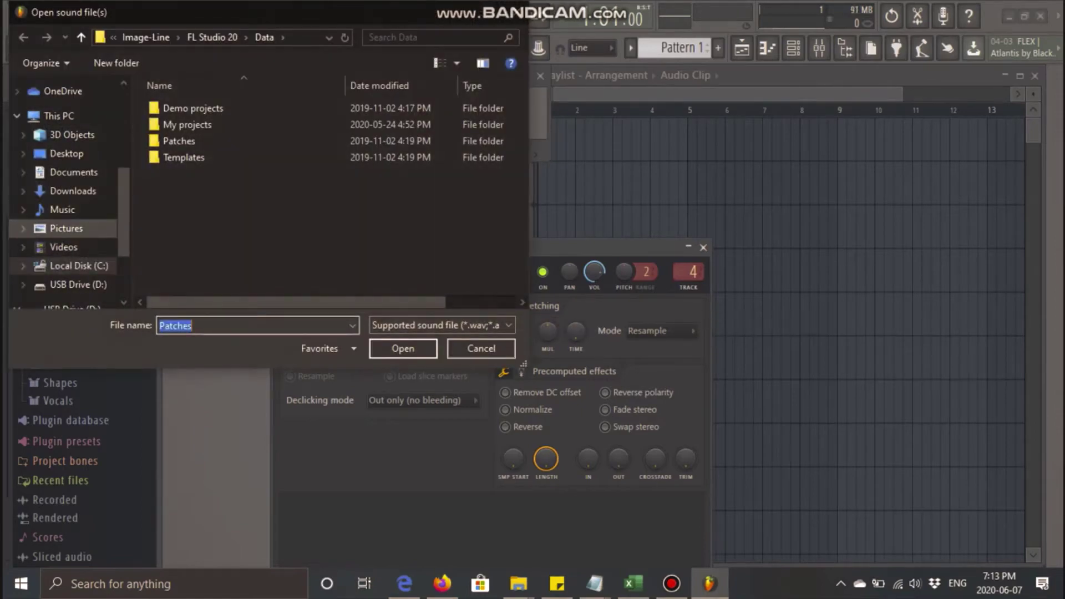
pyautogui.scroll(-2, 67, 239)
pyautogui.scroll(1, 66, 238)
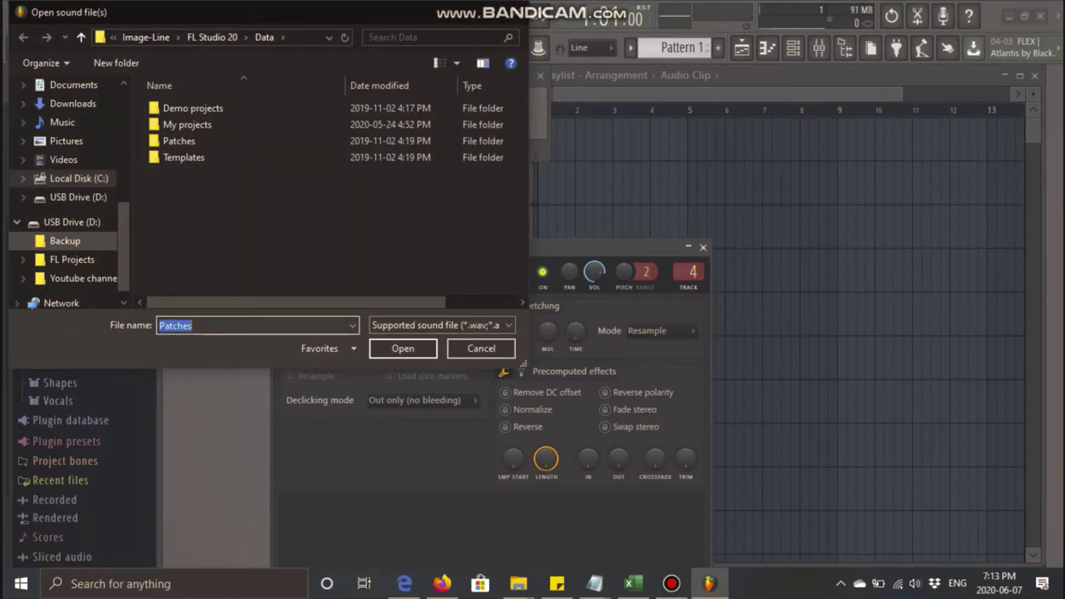
pyautogui.scroll(-1, 67, 239)
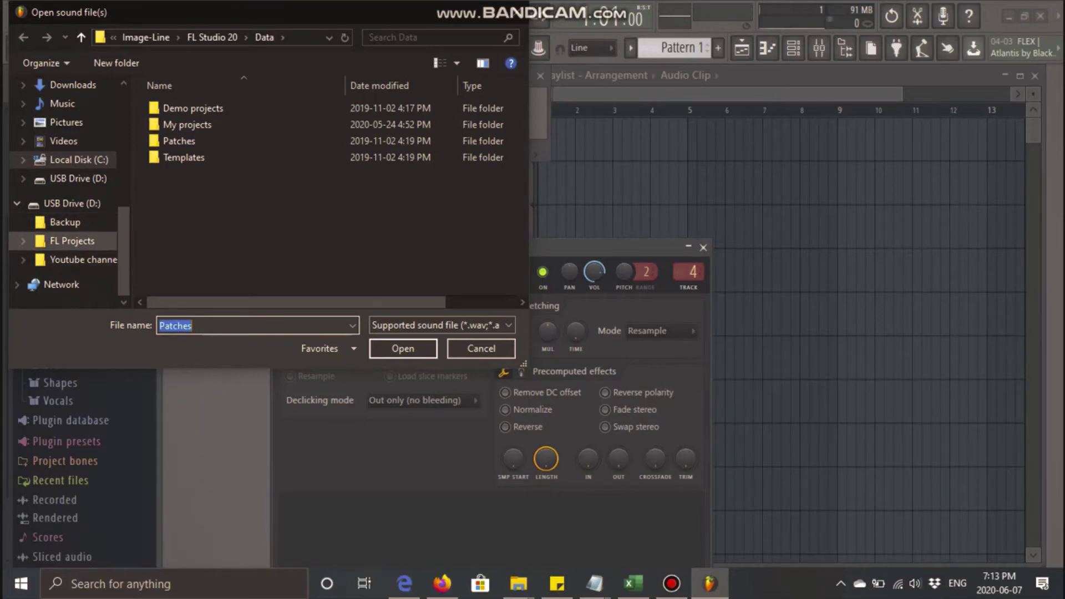
pyautogui.scroll(3, 66, 240)
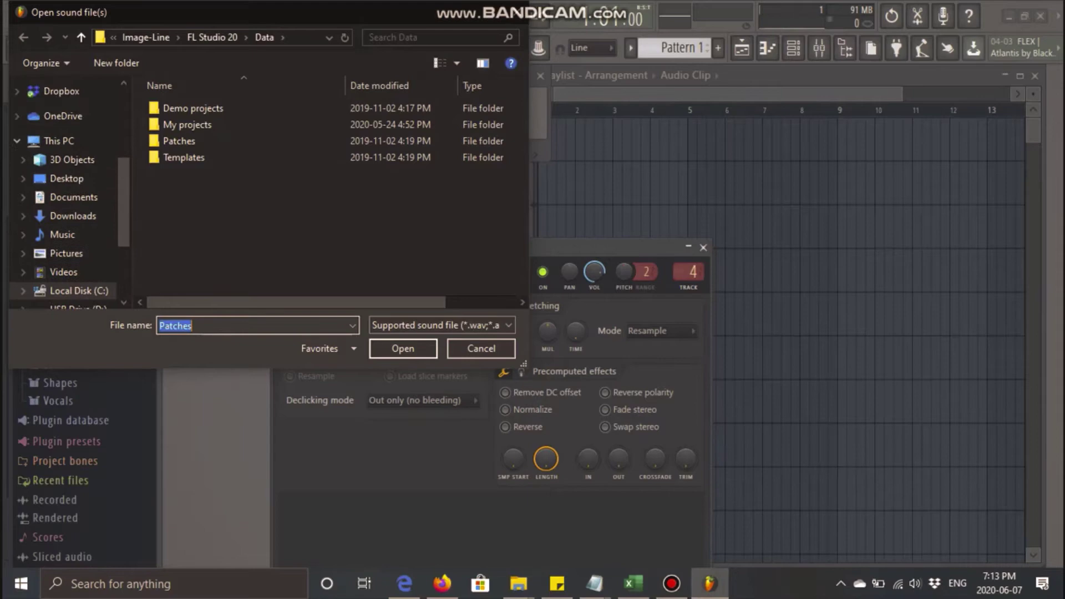
pyautogui.scroll(-2, 66, 241)
pyautogui.scroll(4, 69, 189)
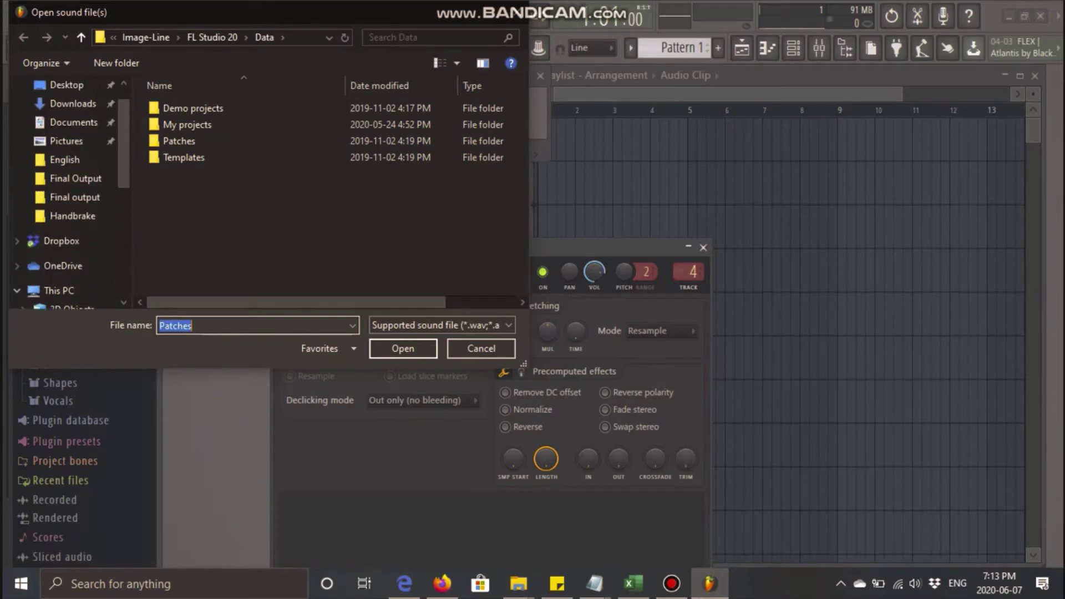
pyautogui.click(75, 178)
pyautogui.click(152, 37)
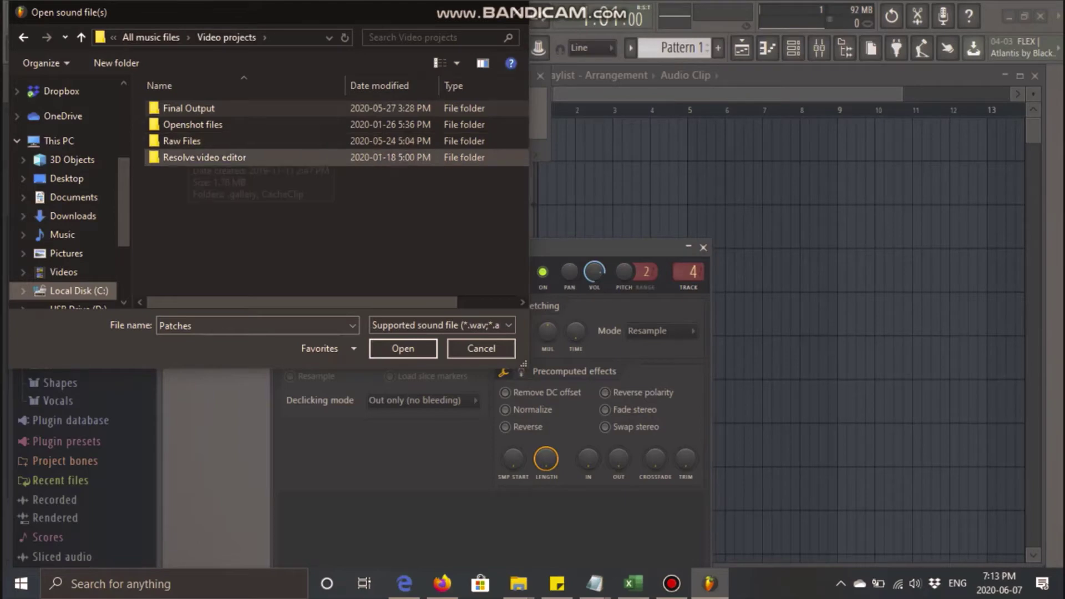
pyautogui.click(151, 38)
pyautogui.doubleClick(206, 157)
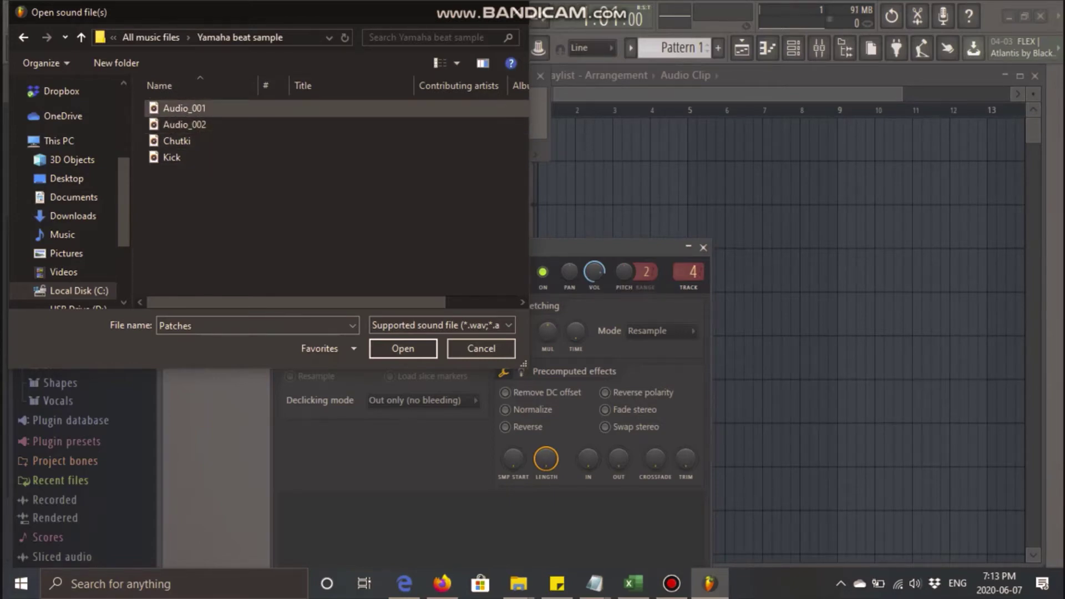
pyautogui.doubleClick(185, 108)
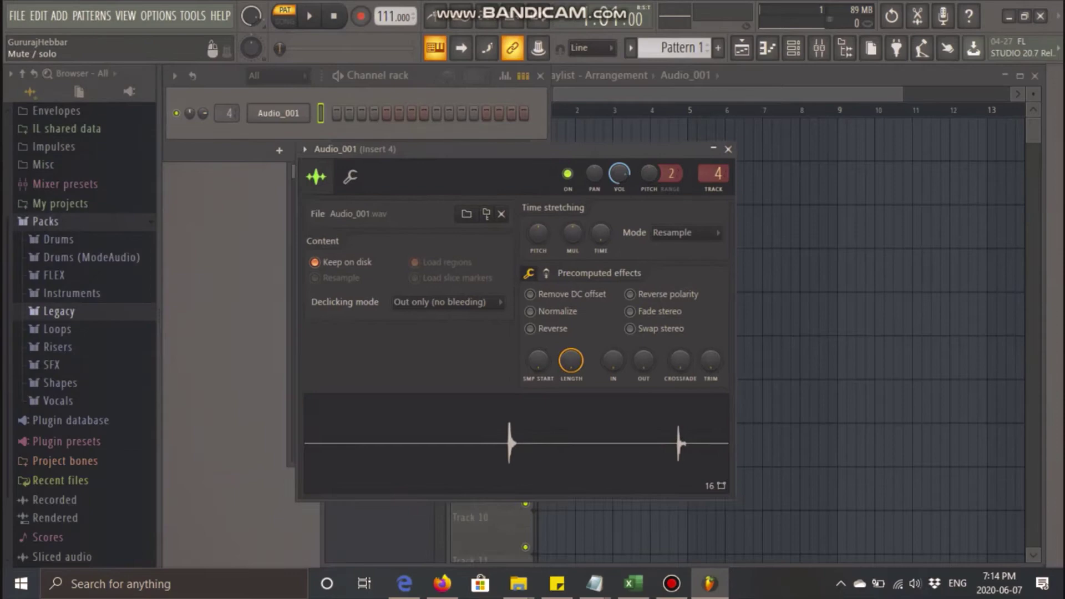
# - Open the Audio_001 sample in the Edison audio editor
pyautogui.moveTo(443, 149); pyautogui.dragTo(451, 126)
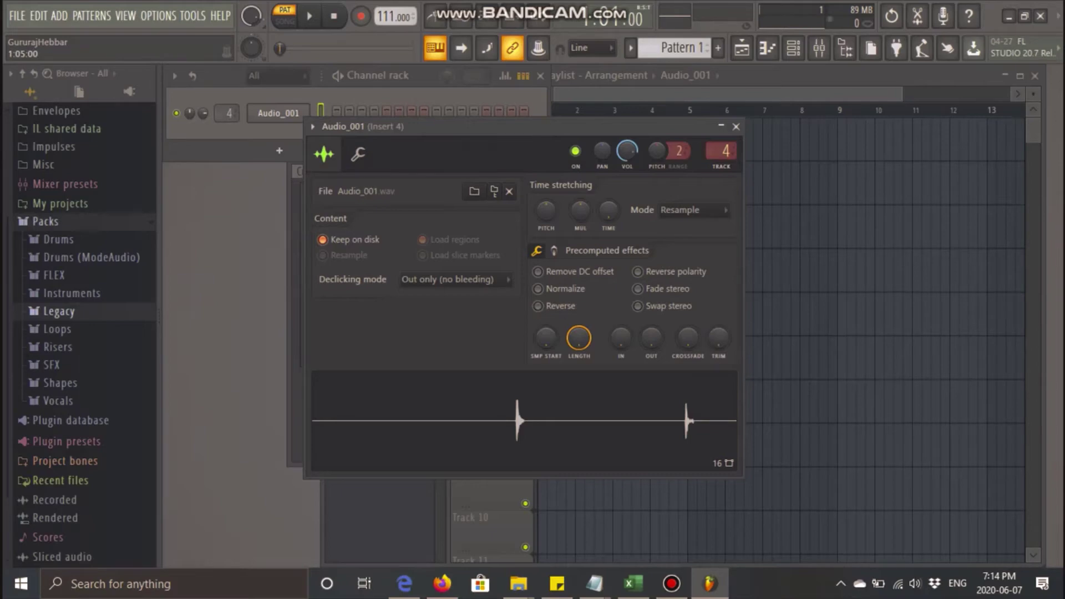
pyautogui.hotkey('ctrl', 'e')
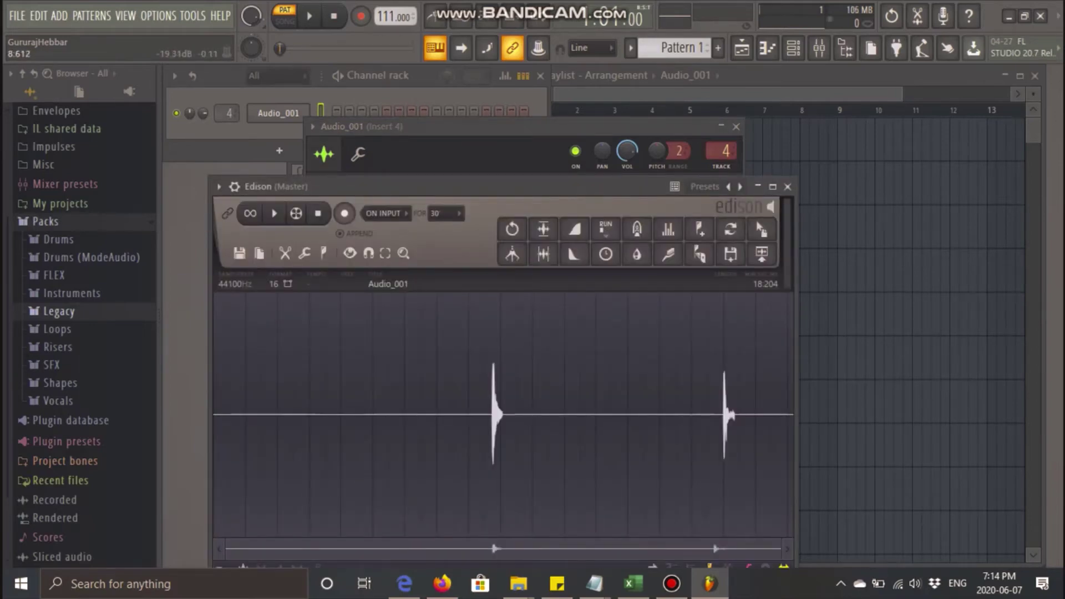
pyautogui.moveTo(488, 427); pyautogui.dragTo(214, 427)
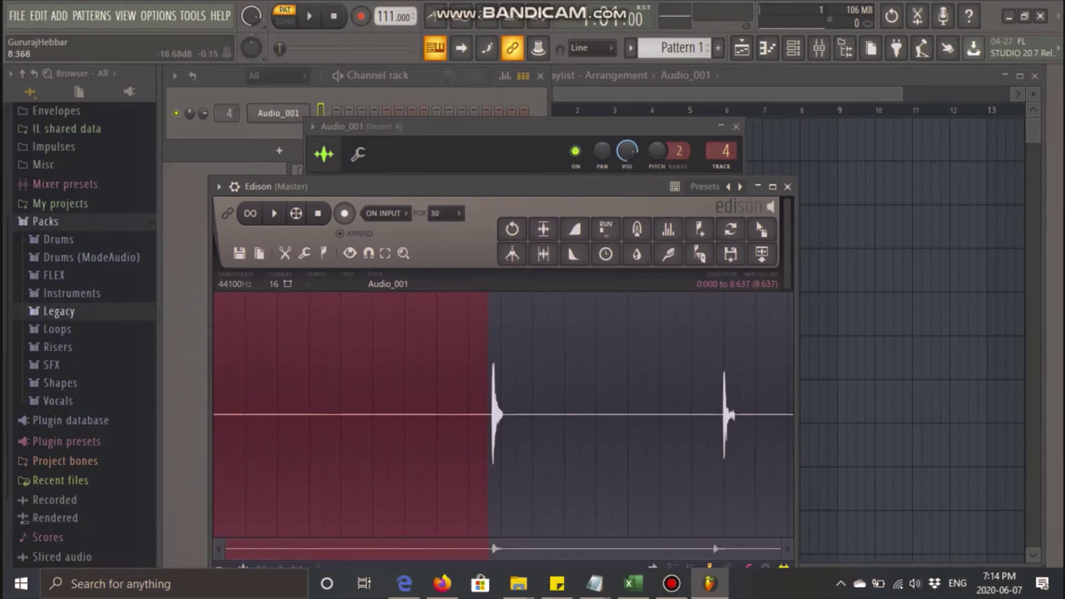
pyautogui.moveTo(488, 424); pyautogui.dragTo(474, 432)
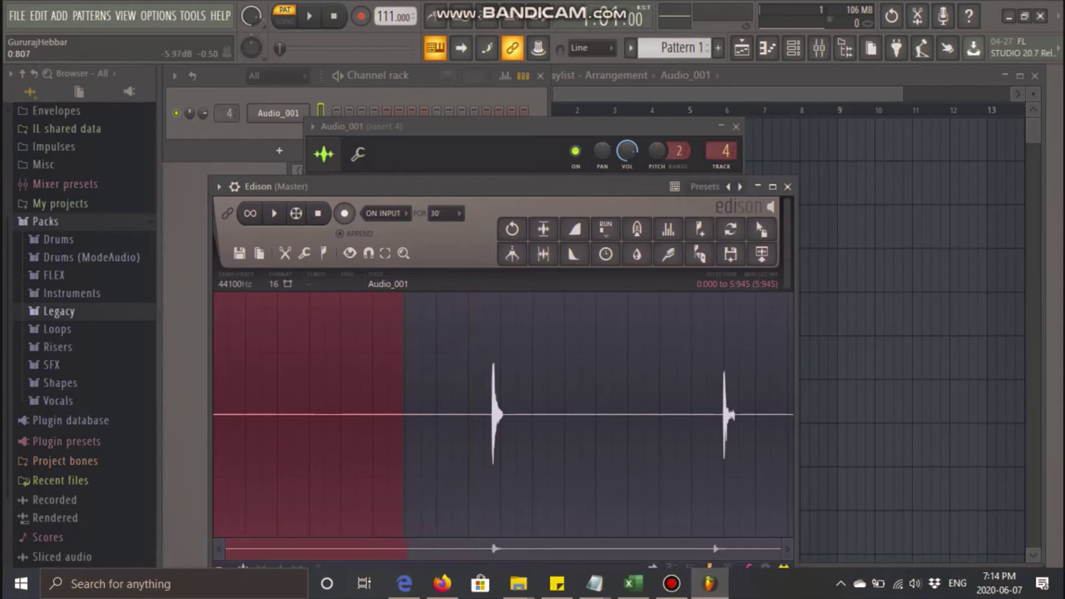
pyautogui.moveTo(402, 435); pyautogui.dragTo(335, 433)
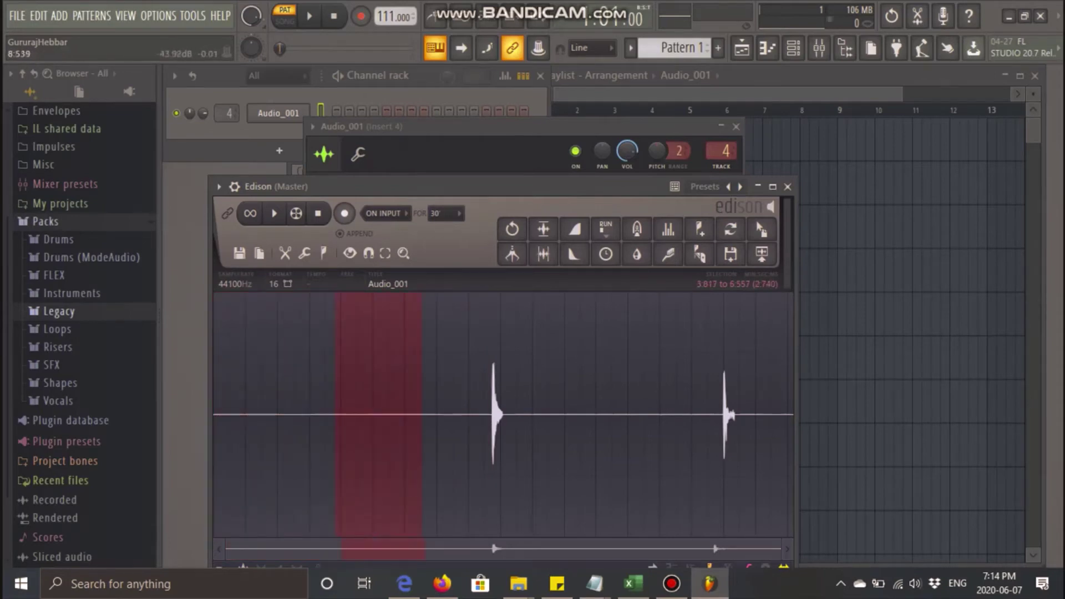
pyautogui.moveTo(421, 425); pyautogui.dragTo(471, 433)
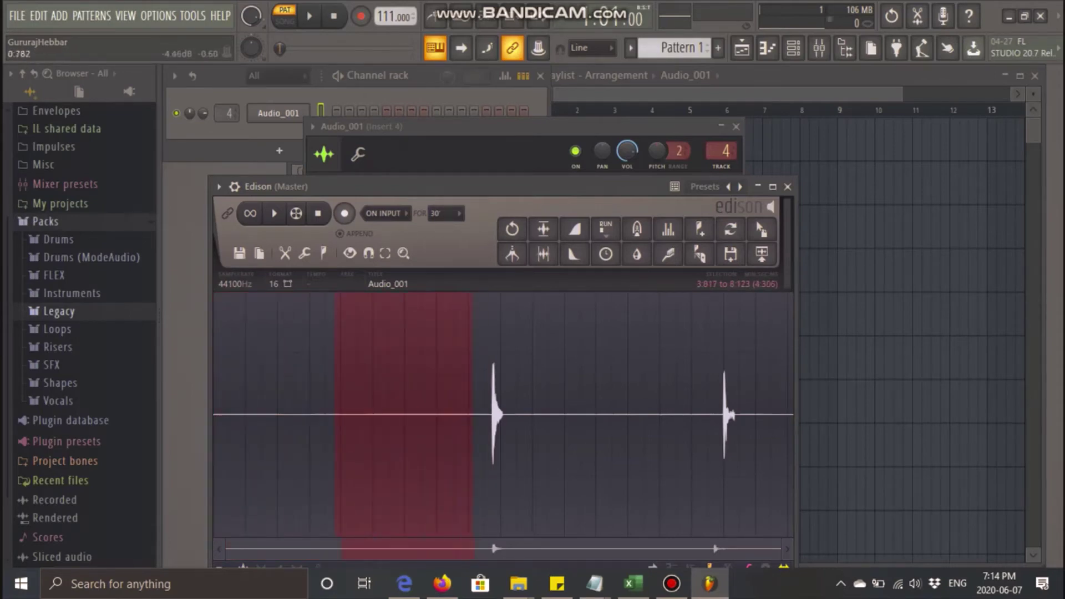
pyautogui.moveTo(335, 466)
pyautogui.mouseDown()
pyautogui.moveTo(287, 469)
pyautogui.moveTo(335, 455)
pyautogui.mouseUp()
pyautogui.click(337, 444)
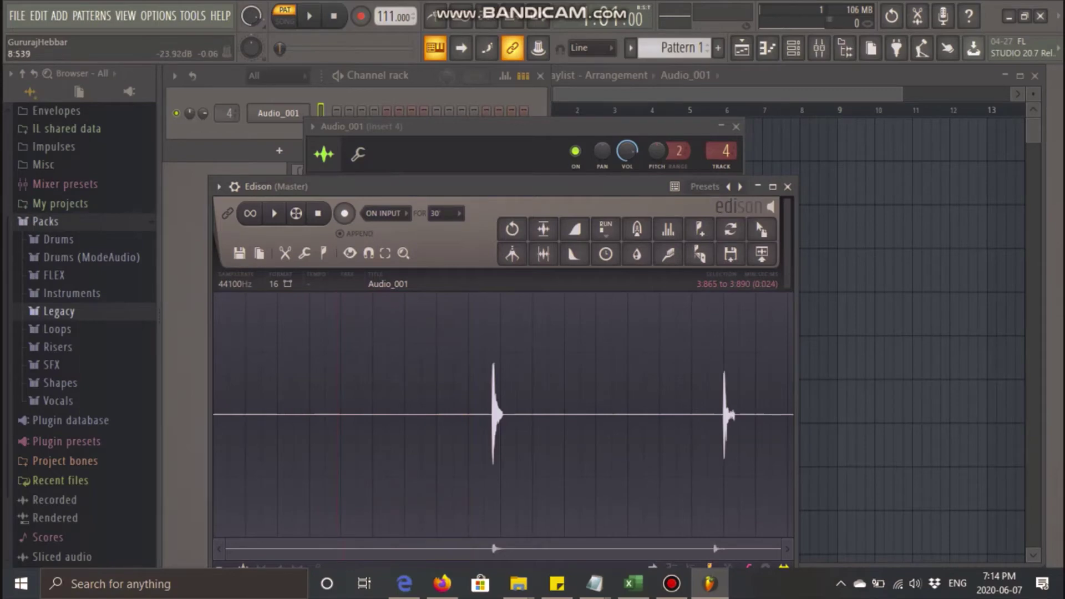
# - Delete the silence before the first hit, from 0:000 to 8:441, and play back the remaining audio
pyautogui.moveTo(340, 413); pyautogui.dragTo(213, 413)
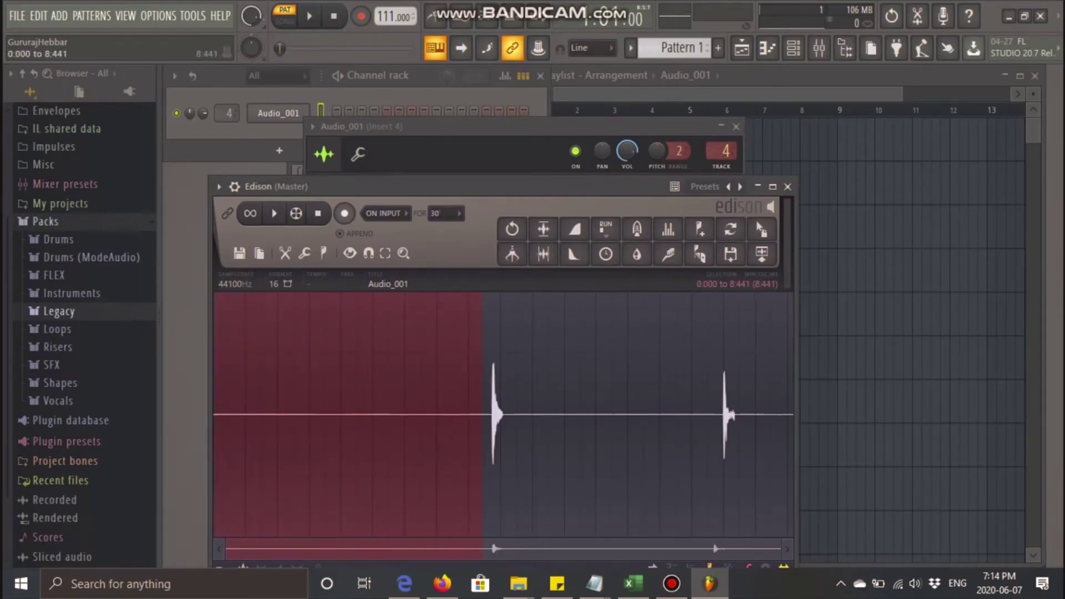
pyautogui.press('Delete')
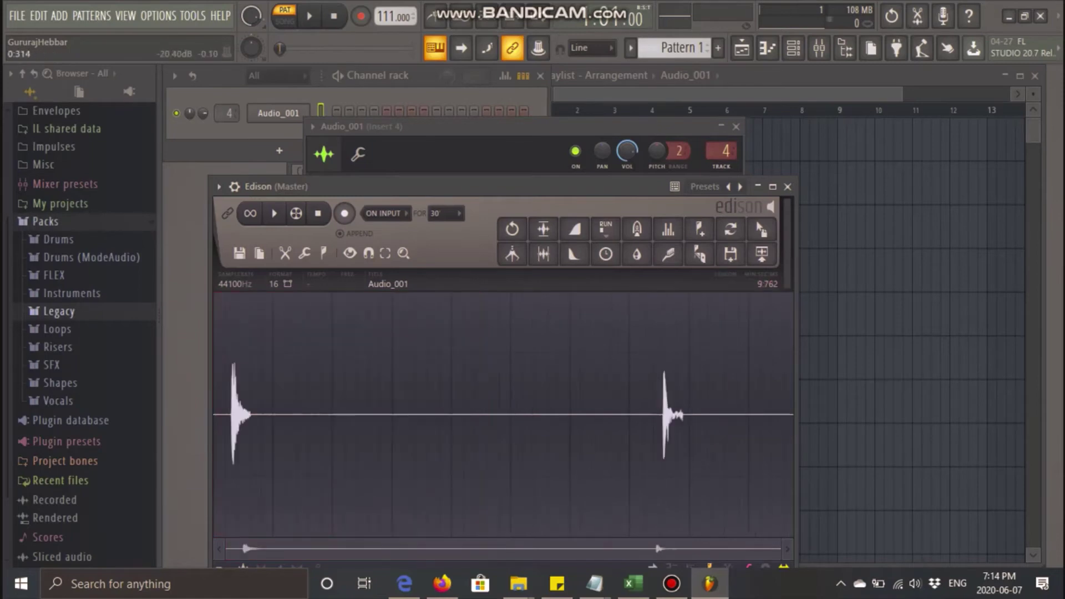
pyautogui.click(224, 413)
pyautogui.press('space')
pyautogui.press('space')
# - Trim the leftover silence before the first hit by deleting 0:000 to 0:295 and a further sliver from 0:003 to 0:007
pyautogui.scroll(3, 229, 424)
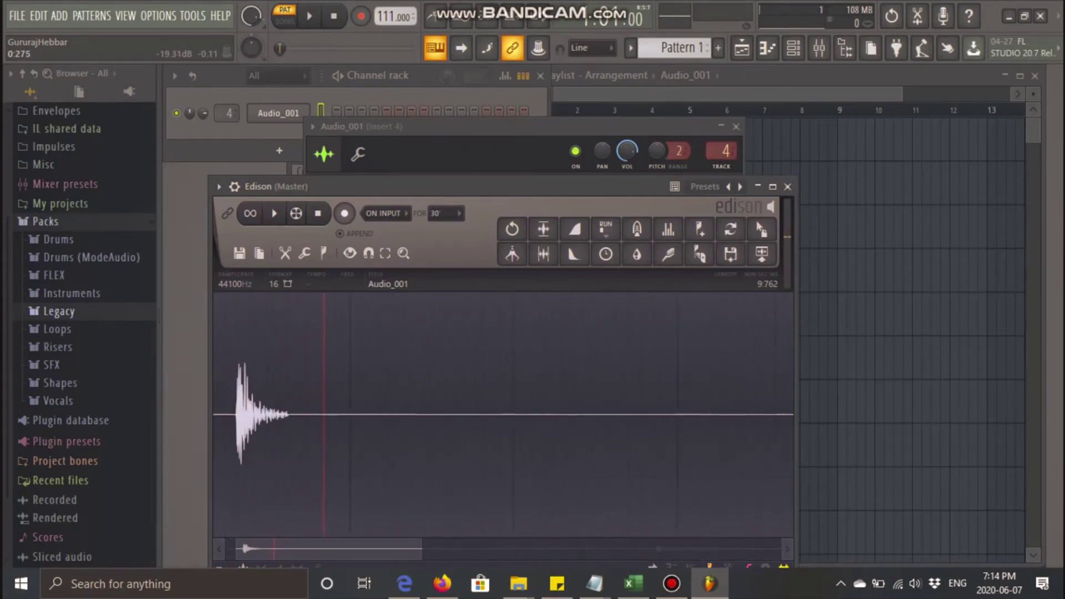
pyautogui.moveTo(232, 415); pyautogui.dragTo(213, 414)
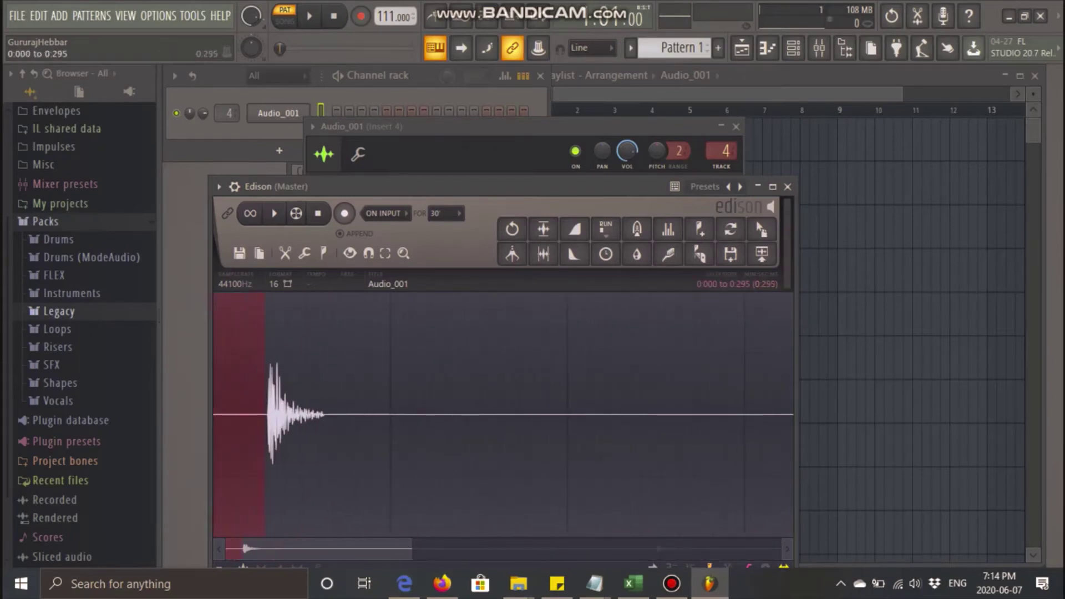
pyautogui.press('Delete')
pyautogui.scroll(1, 248, 414)
pyautogui.scroll(4, 238, 413)
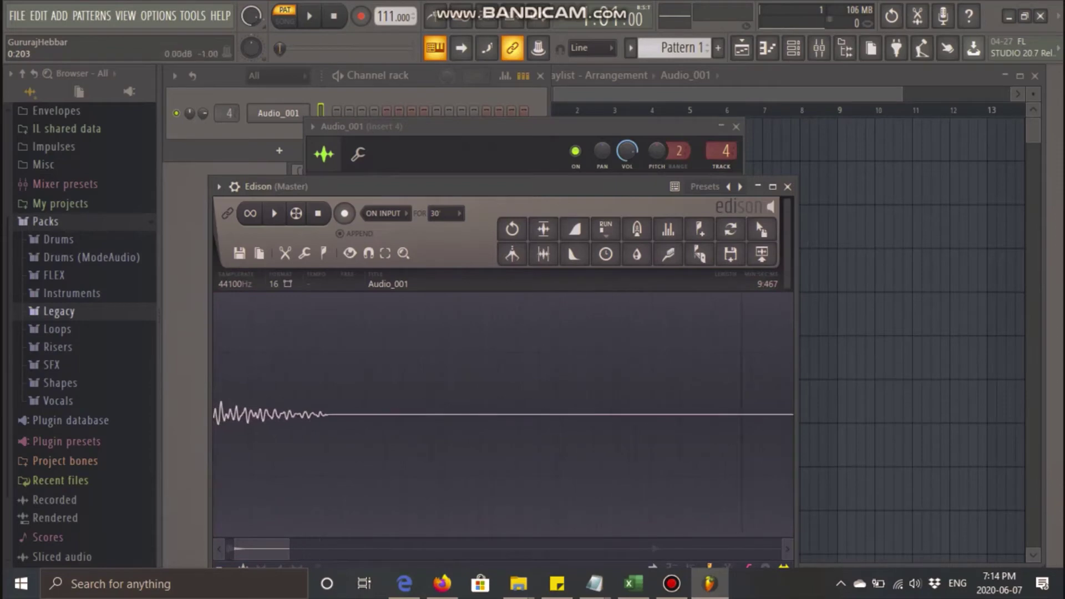
pyautogui.moveTo(218, 415); pyautogui.dragTo(215, 415)
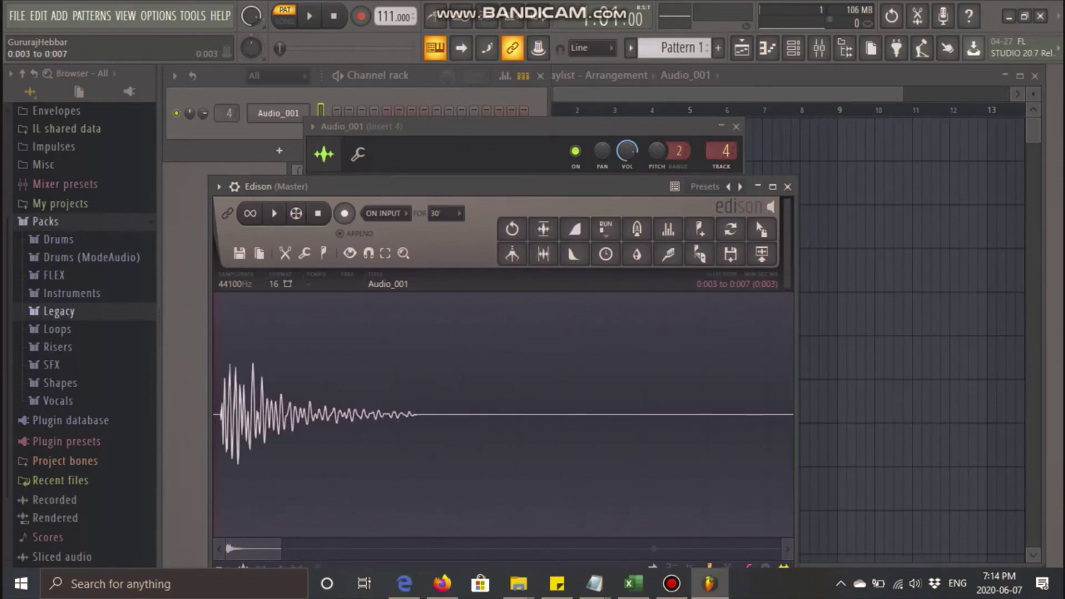
pyautogui.press('Delete')
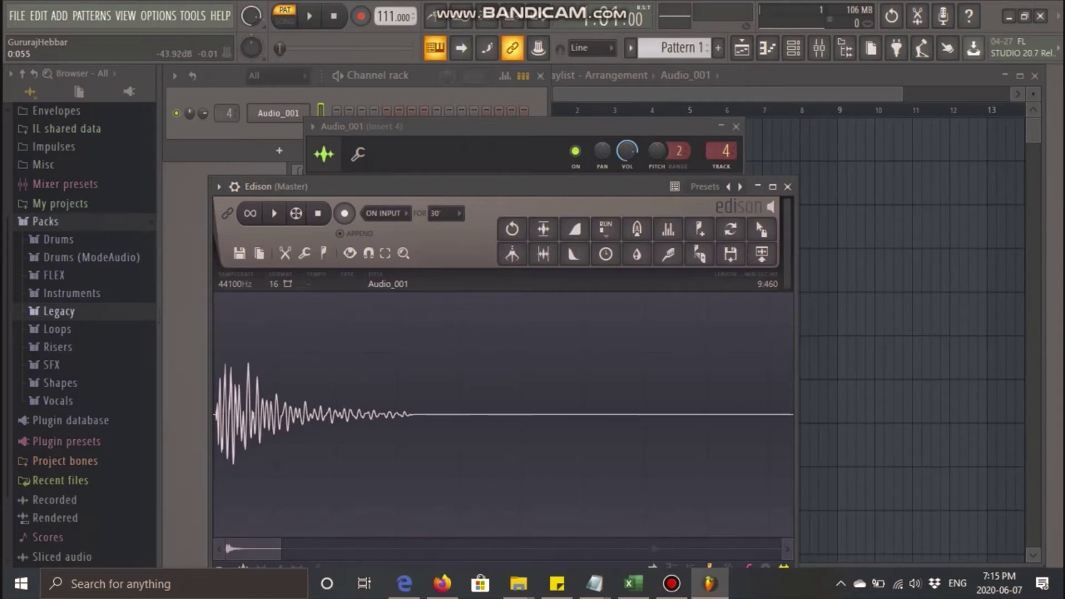
# - Delete everything after the first hit, from 0:350 to the end including the second hit, and play the trimmed sound
pyautogui.scroll(2, 247, 415)
pyautogui.scroll(-9, 248, 415)
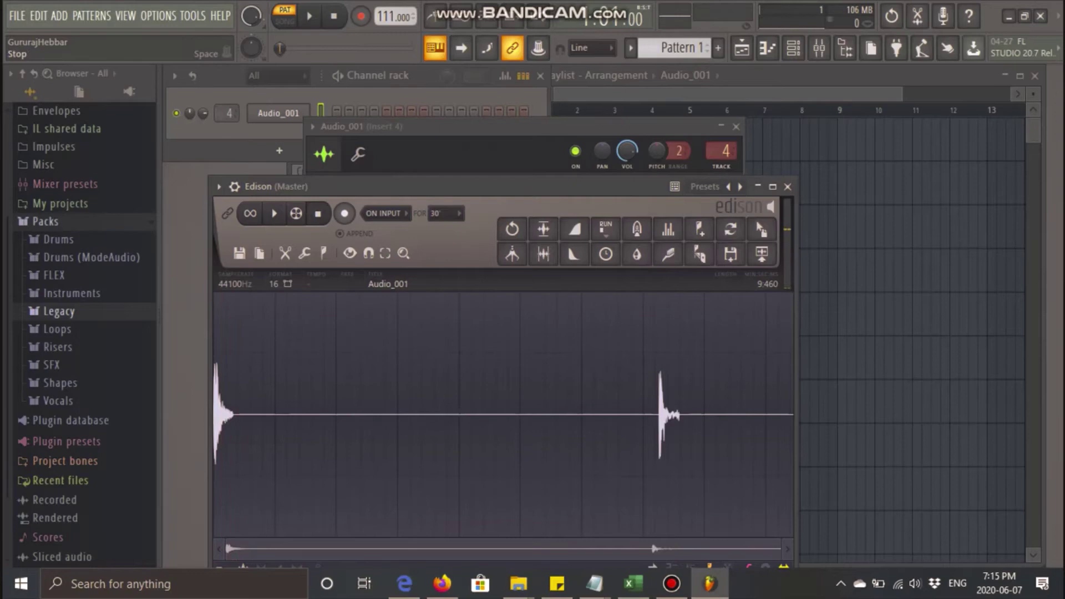
pyautogui.scroll(5, 499, 413)
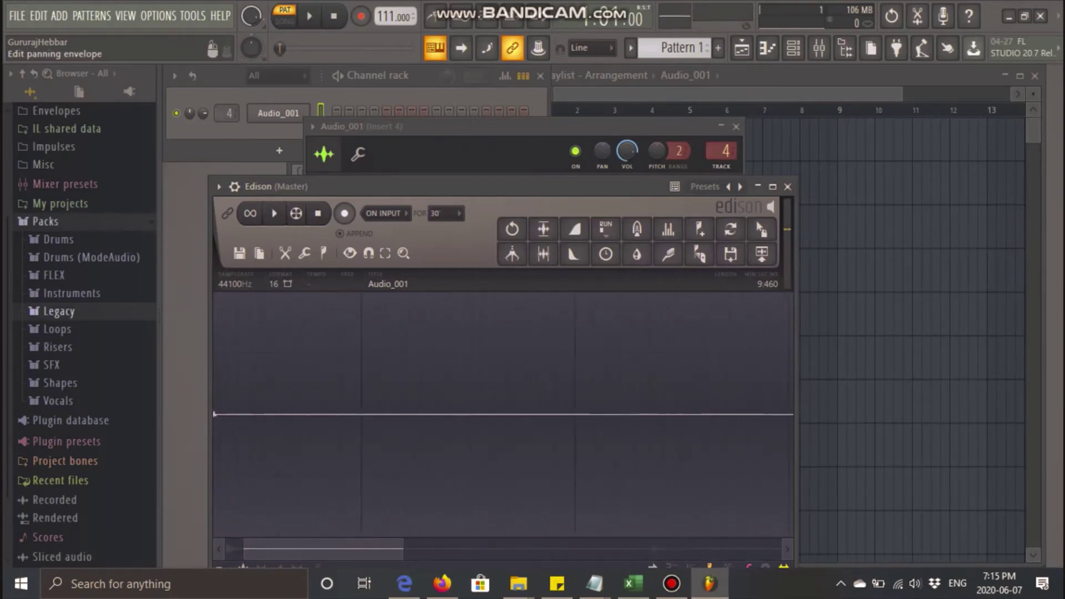
pyautogui.moveTo(285, 413); pyautogui.dragTo(797, 413)
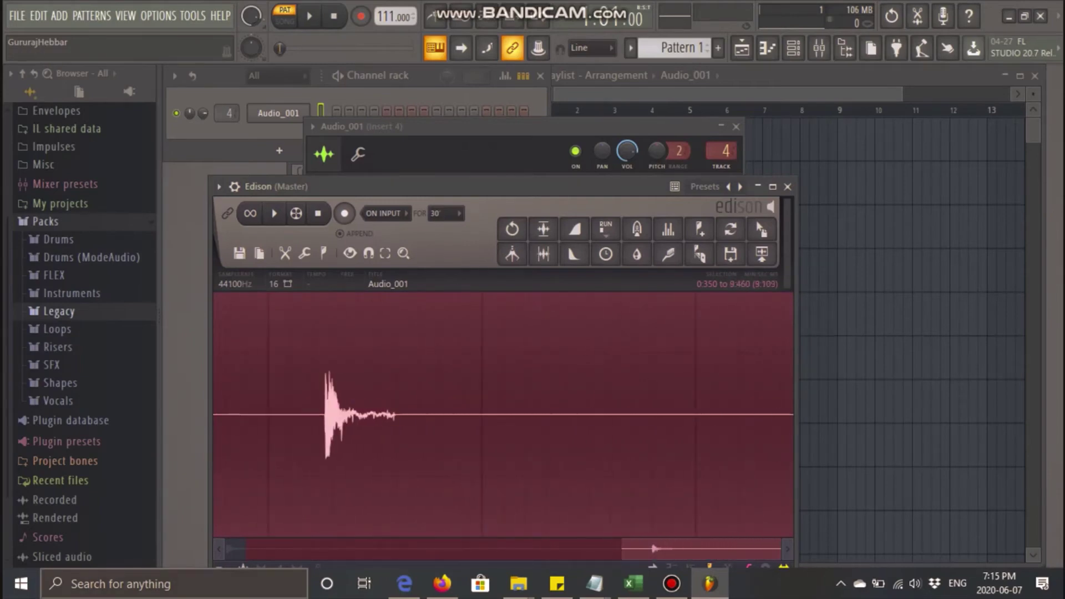
pyautogui.press('Delete')
pyautogui.scroll(-3, 568, 450)
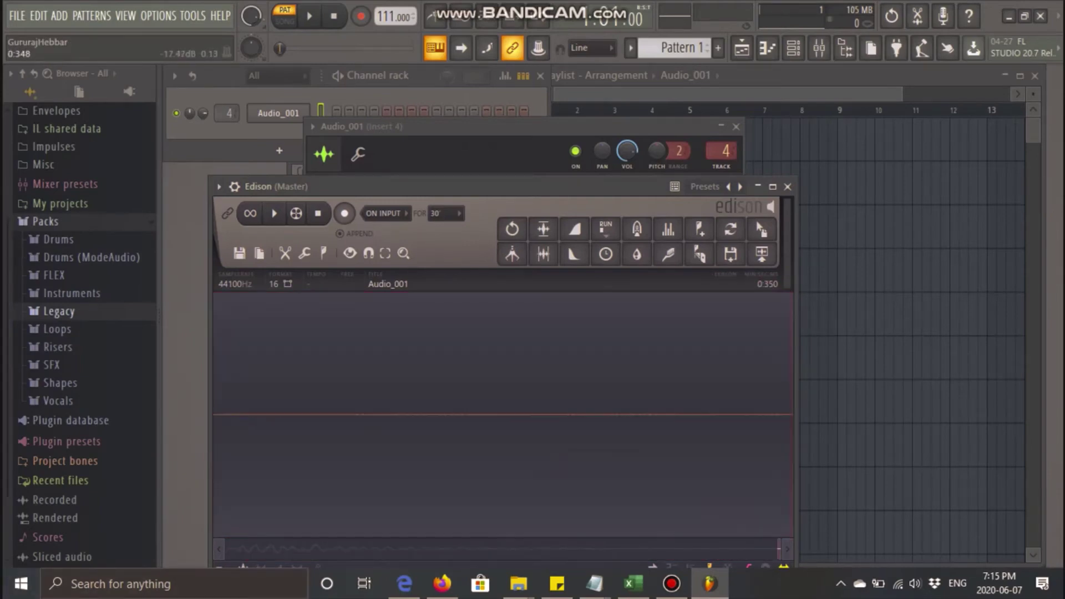
pyautogui.scroll(-7, 504, 415)
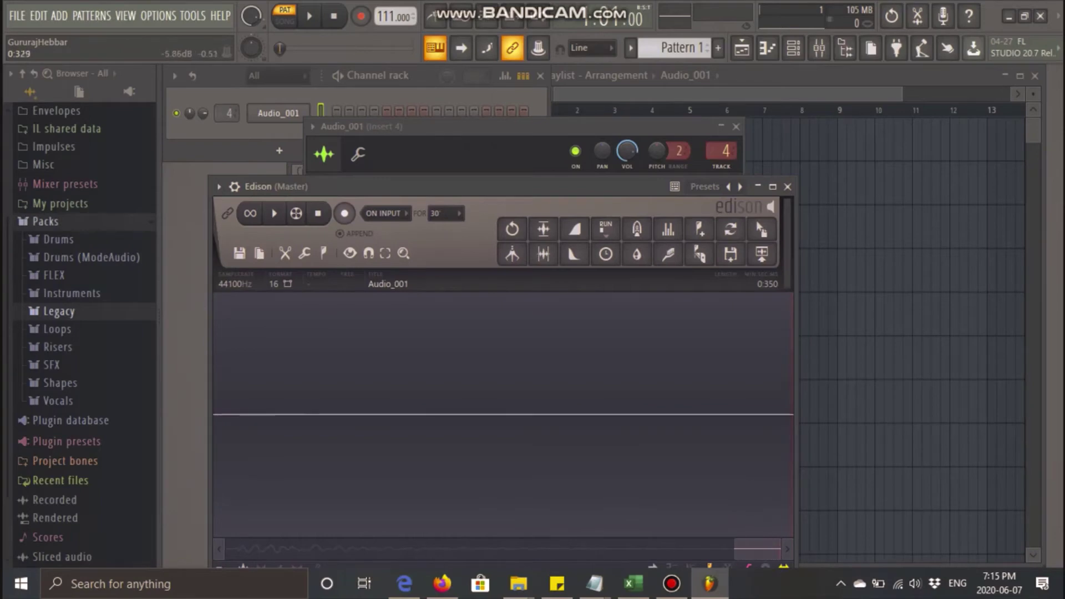
pyautogui.scroll(-3, 503, 414)
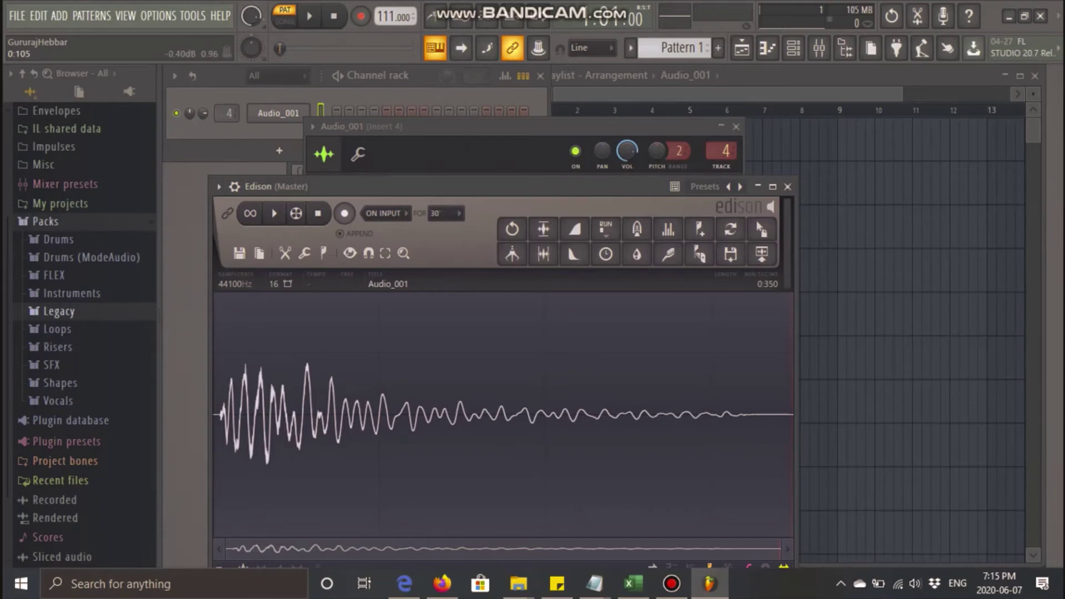
pyautogui.press('space')
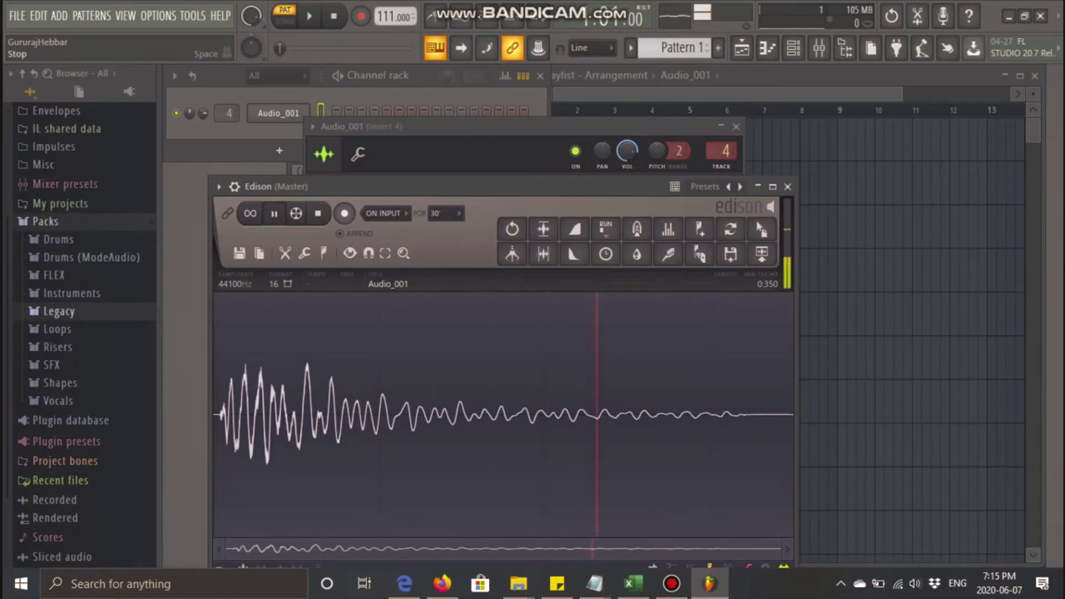
# - Save the trimmed sound as wave file Kick 2 in the Yamaha beat sample folder and close Edison
pyautogui.hotkey('ctrl', 's')
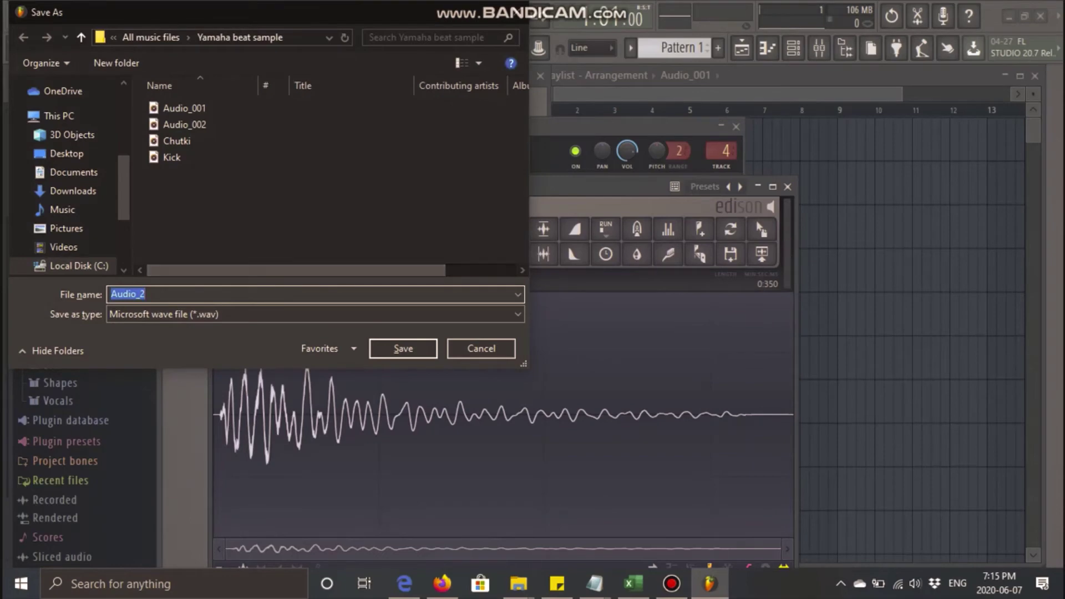
pyautogui.write('Kick ')
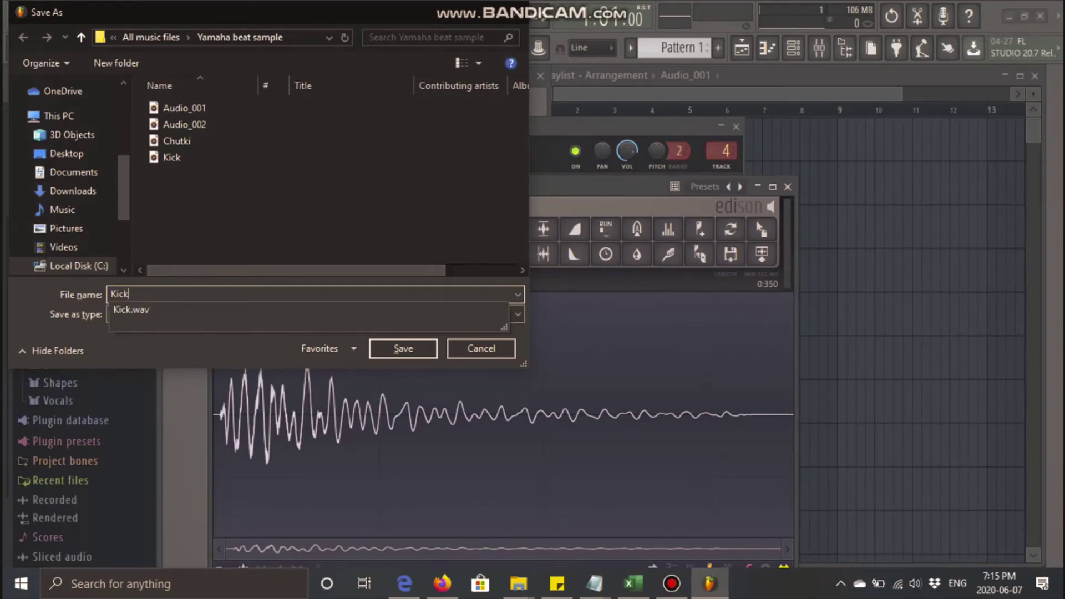
pyautogui.write('2')
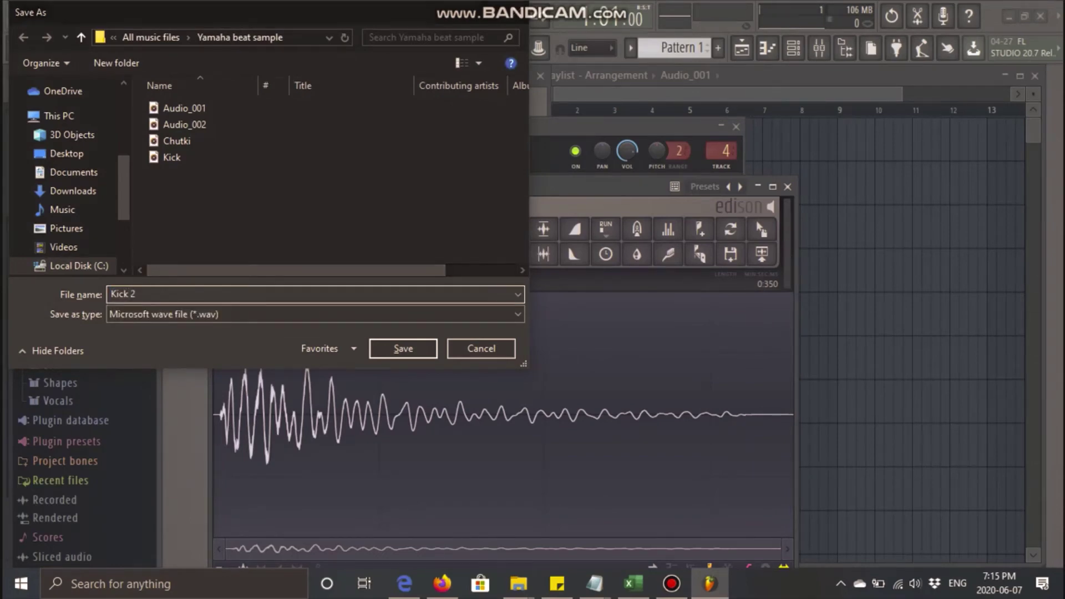
pyautogui.press('Return')
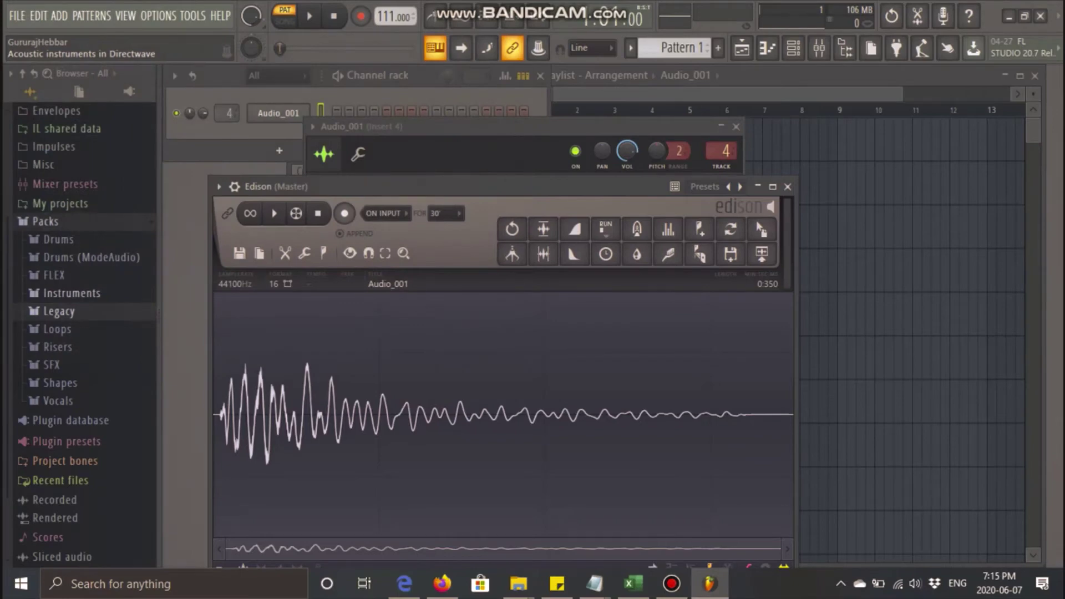
pyautogui.click(787, 187)
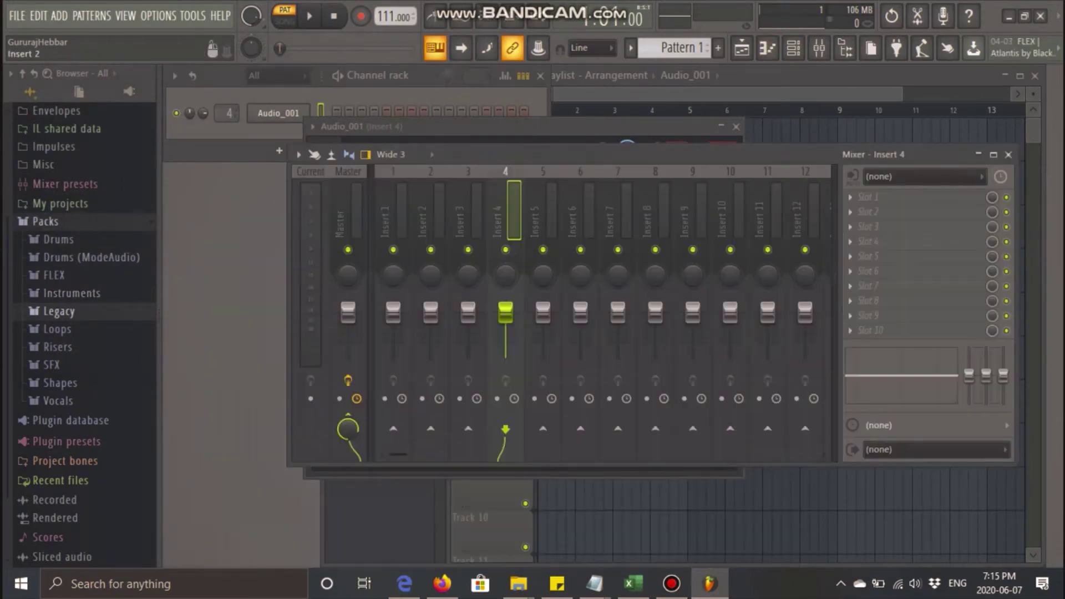
# - Reopen the original Audio_001 in Edison and delete everything before the second hit, from 0:000 to 15:978
pyautogui.hotkey('ctrl', 'e')
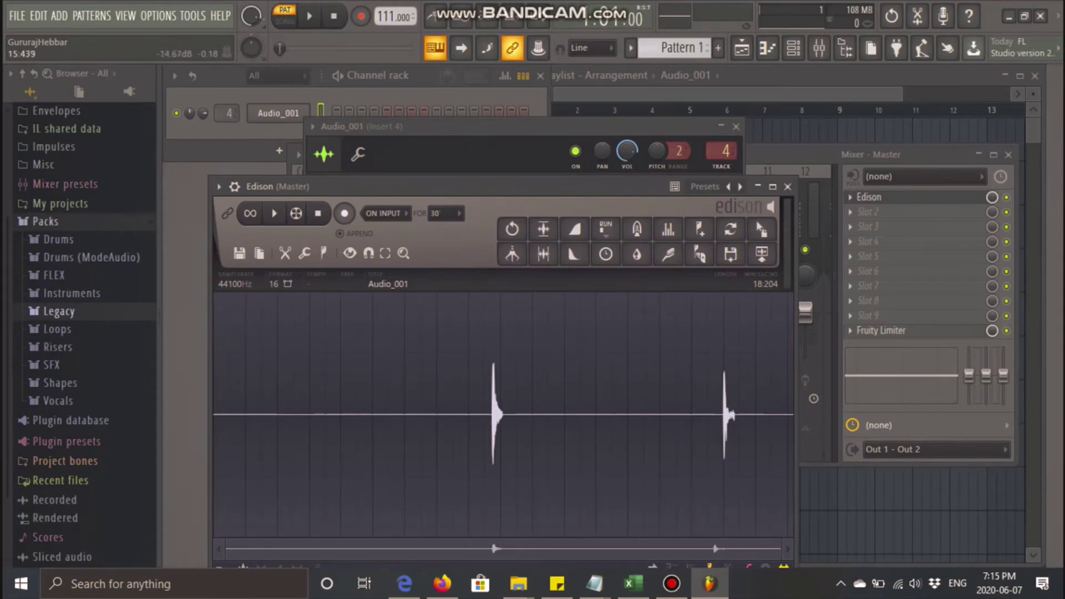
pyautogui.scroll(3, 711, 414)
pyautogui.moveTo(750, 414); pyautogui.dragTo(213, 414)
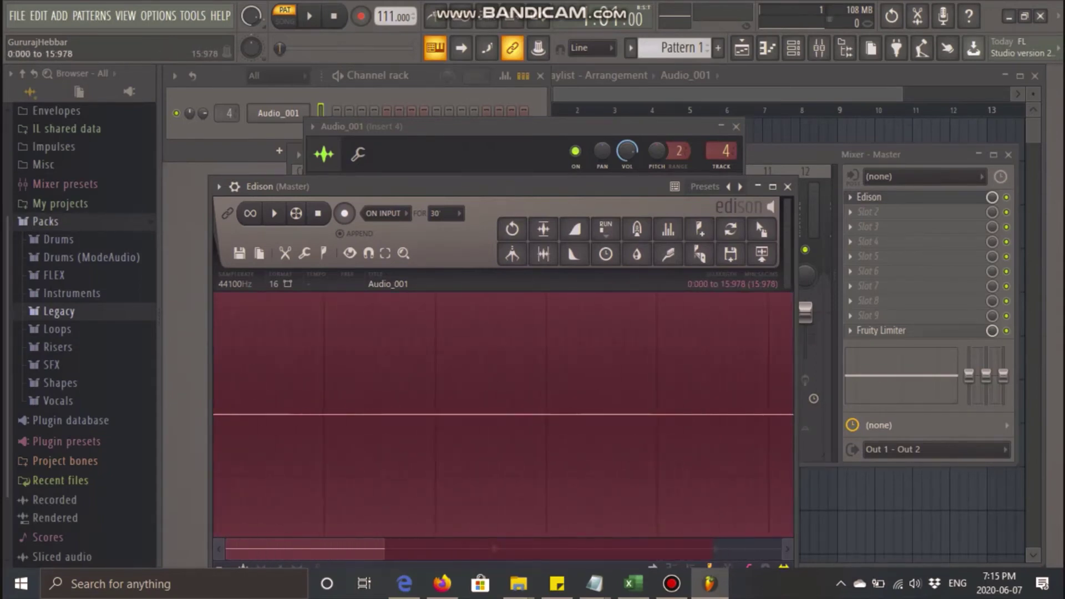
pyautogui.press('Delete')
pyautogui.scroll(1, 279, 415)
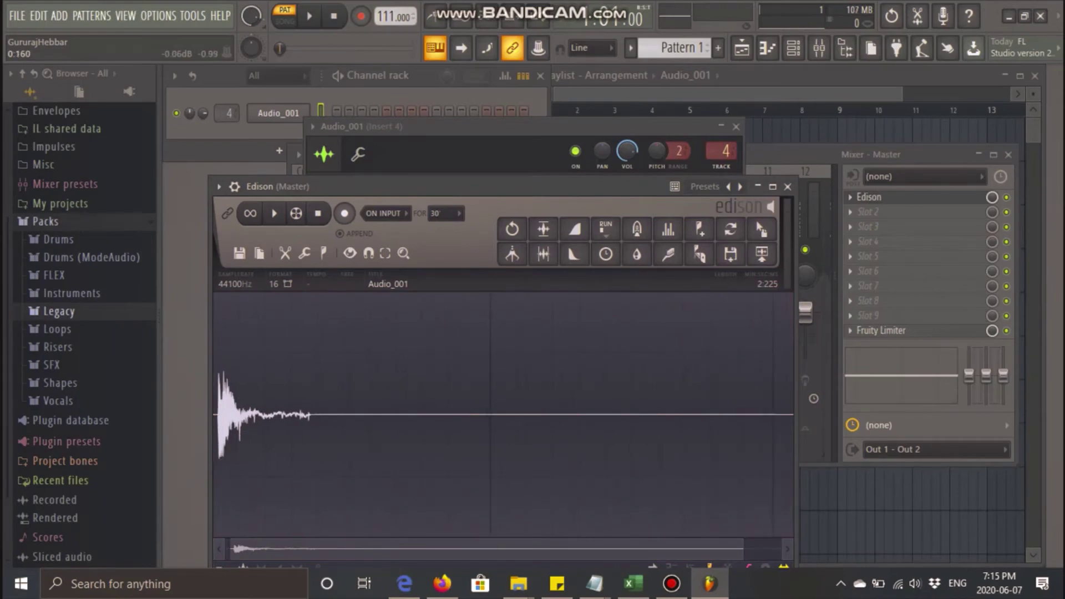
# - Trim the second hit by deleting the silence after its tail and the leftover 0:024 and 0:007 stretches at its start
pyautogui.moveTo(221, 417); pyautogui.dragTo(213, 418)
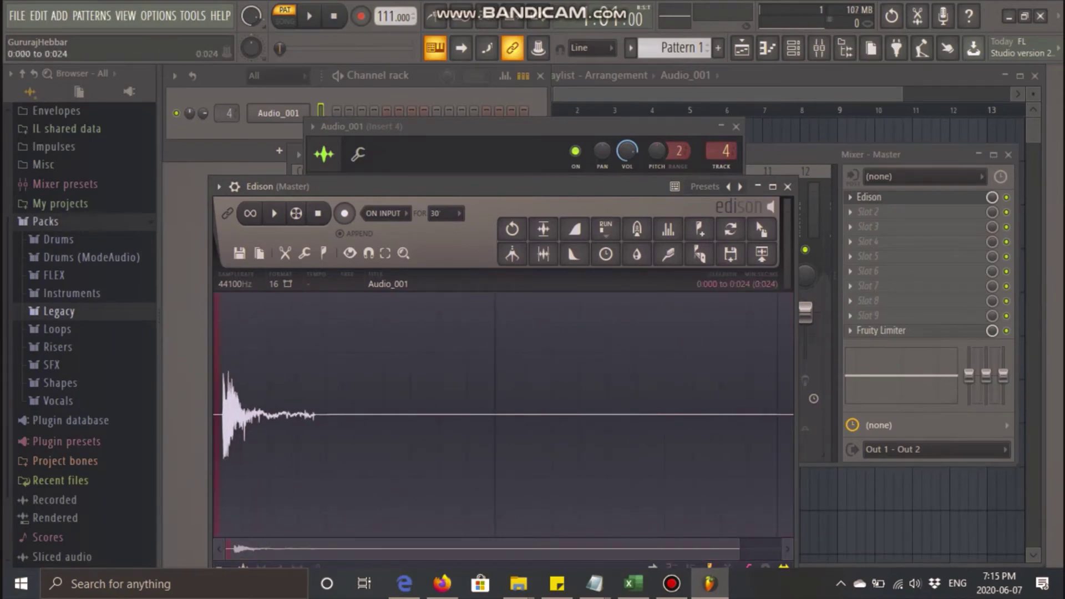
pyautogui.press('Delete')
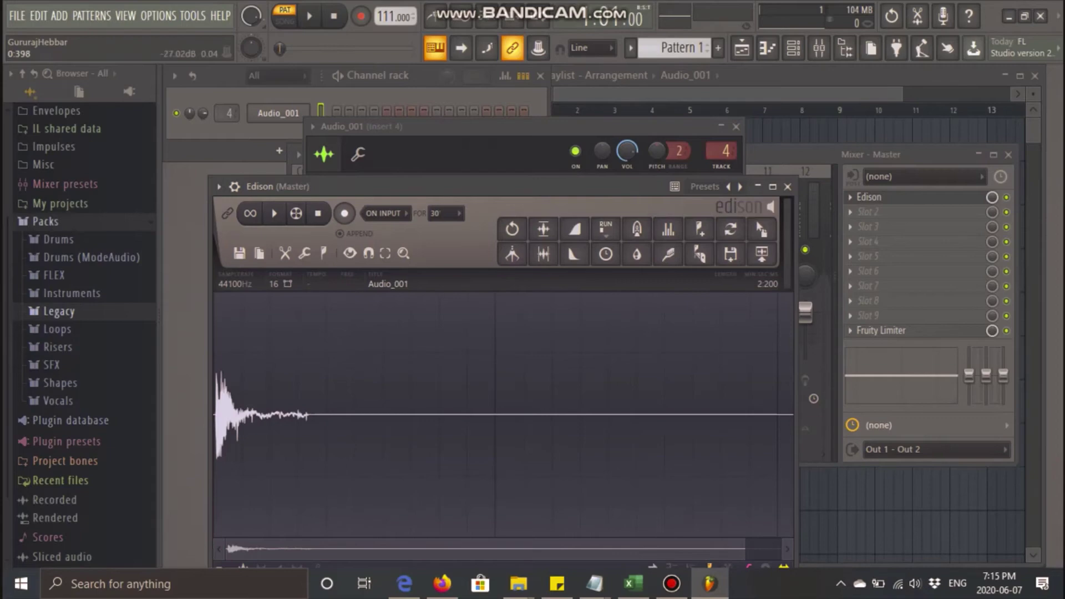
pyautogui.moveTo(312, 409); pyautogui.dragTo(792, 477)
pyautogui.press('Delete')
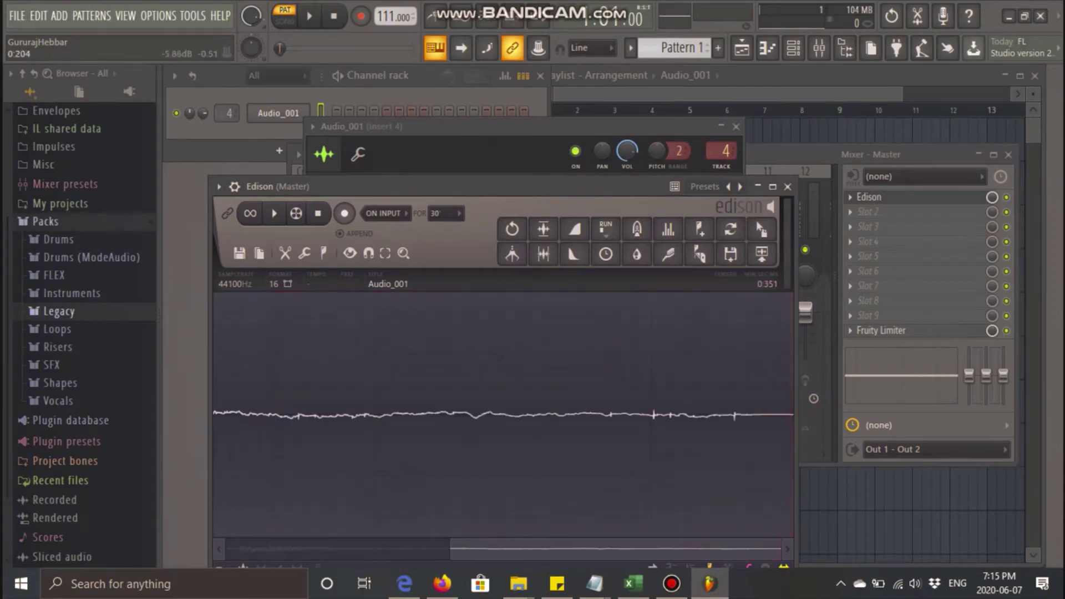
pyautogui.scroll(-3, 433, 458)
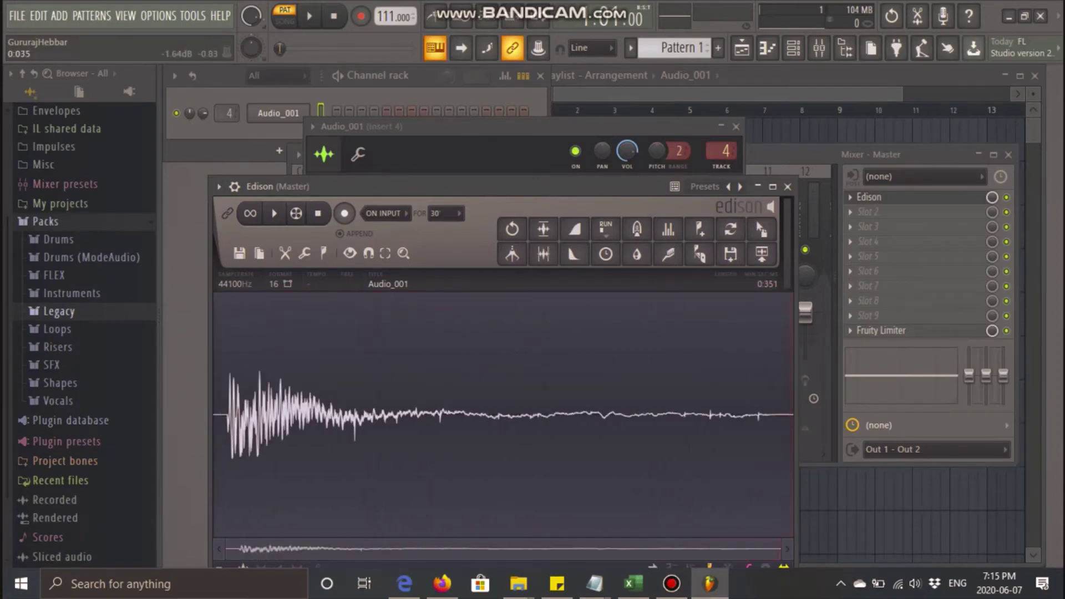
pyautogui.moveTo(225, 421); pyautogui.dragTo(214, 420)
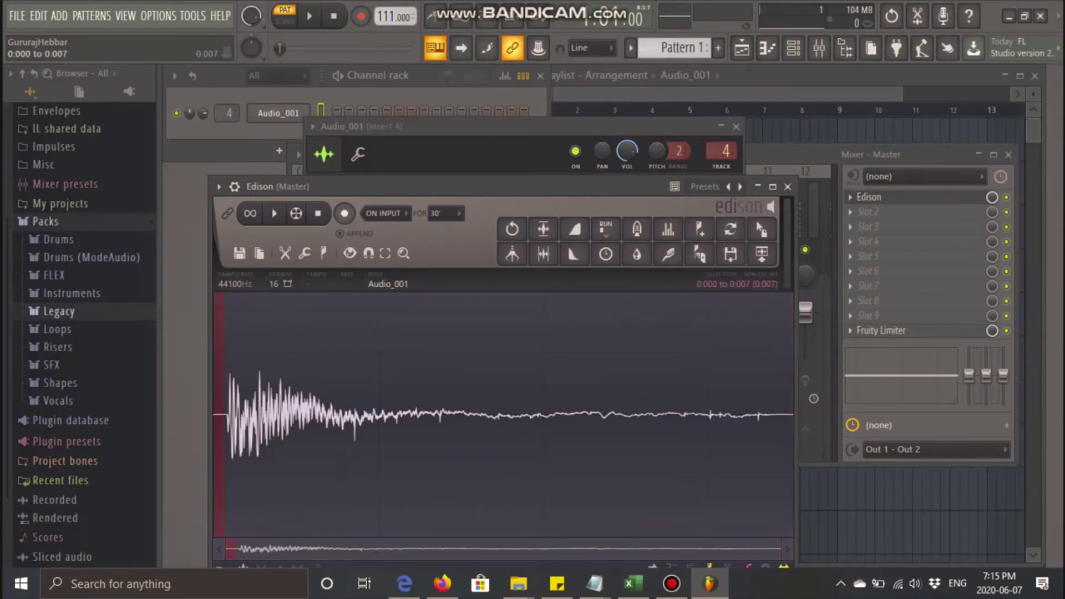
pyautogui.press('Delete')
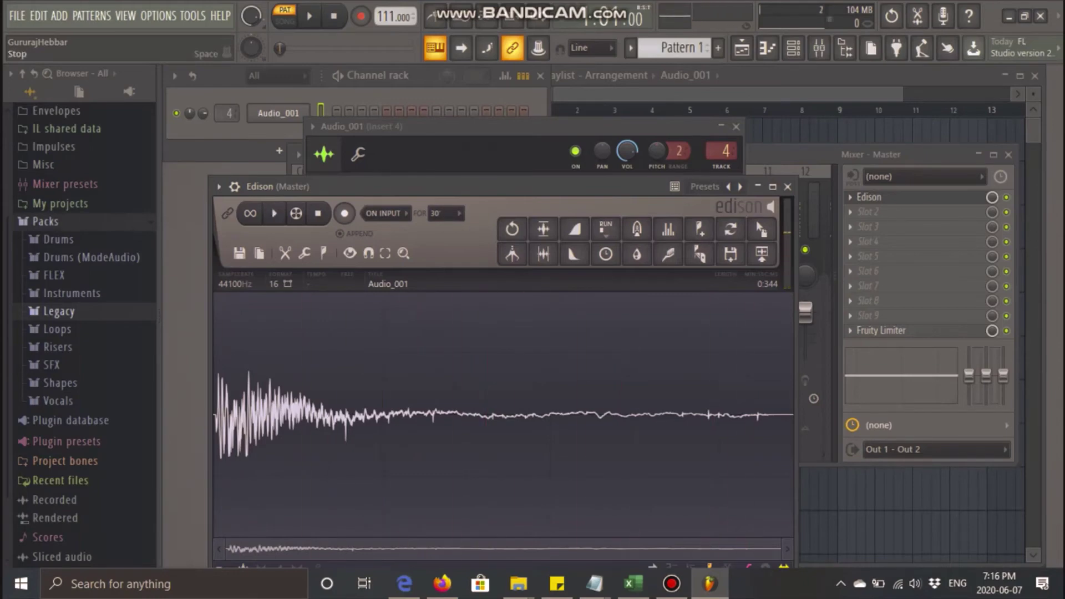
# - Save the trimmed hit as wave file Snare 2 in the Yamaha beat sample folder and close Edison
pyautogui.hotkey('ctrl', 's')
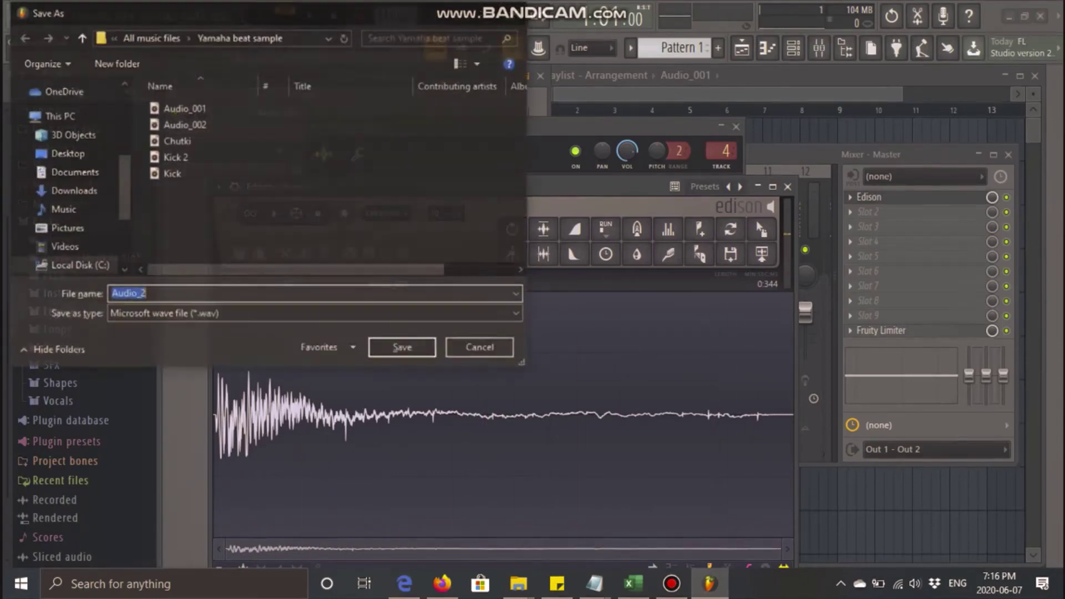
pyautogui.write('Snare 2')
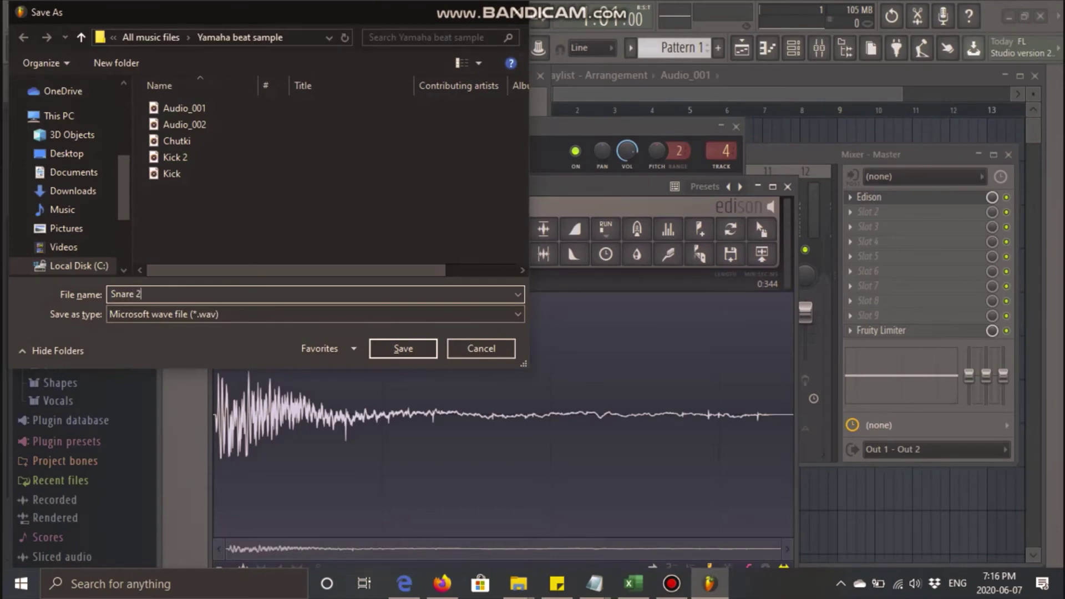
pyautogui.press('Return')
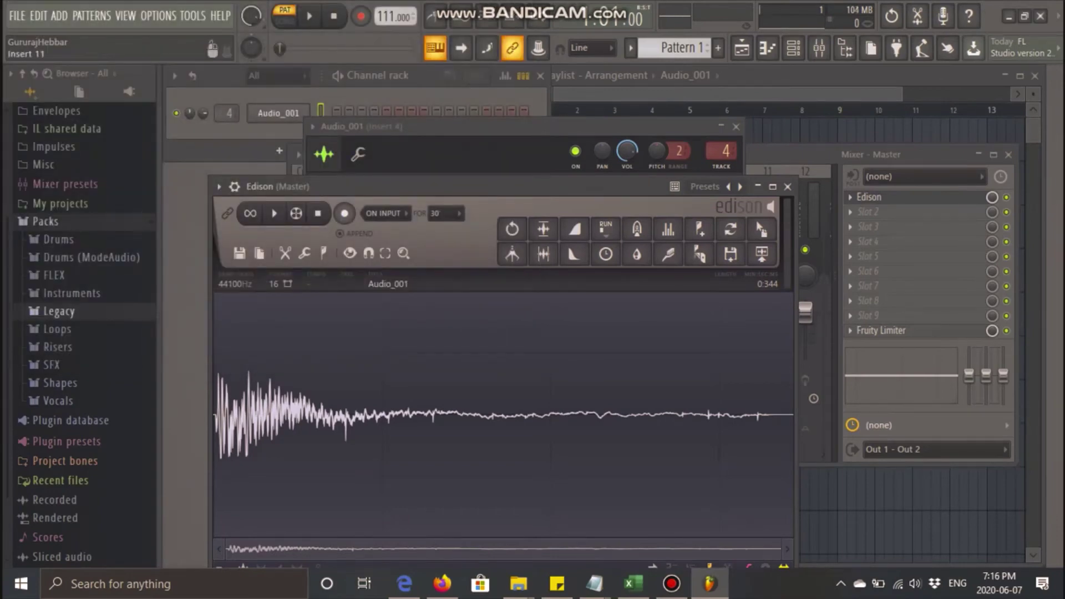
pyautogui.click(787, 187)
# - Load Audio_002 from the Yamaha beat sample folder into the sampler channel and open it in Edison
pyautogui.click(421, 126)
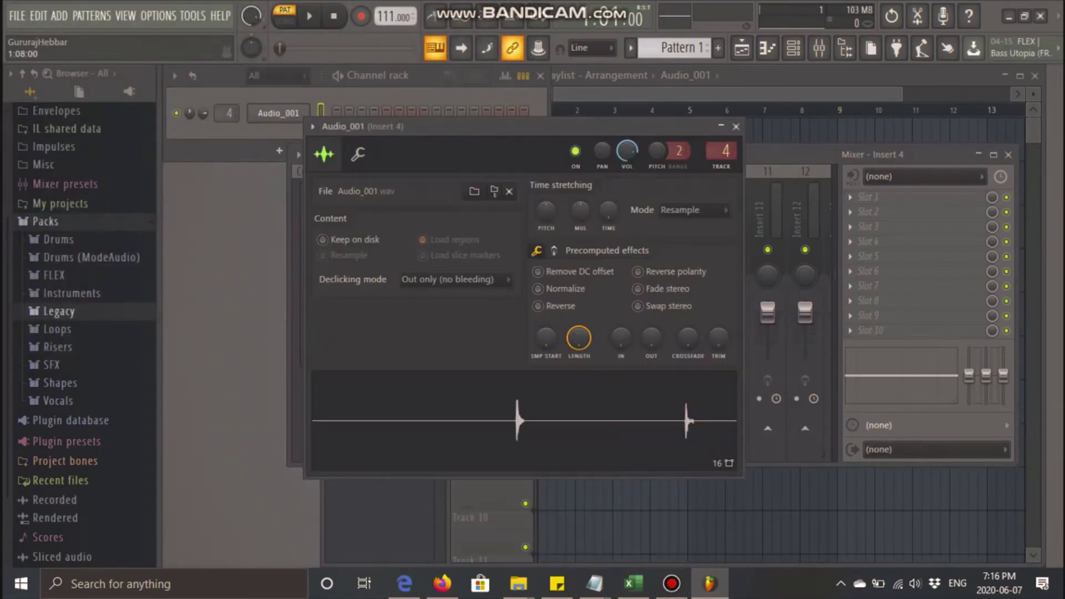
pyautogui.click(474, 191)
pyautogui.doubleClick(183, 125)
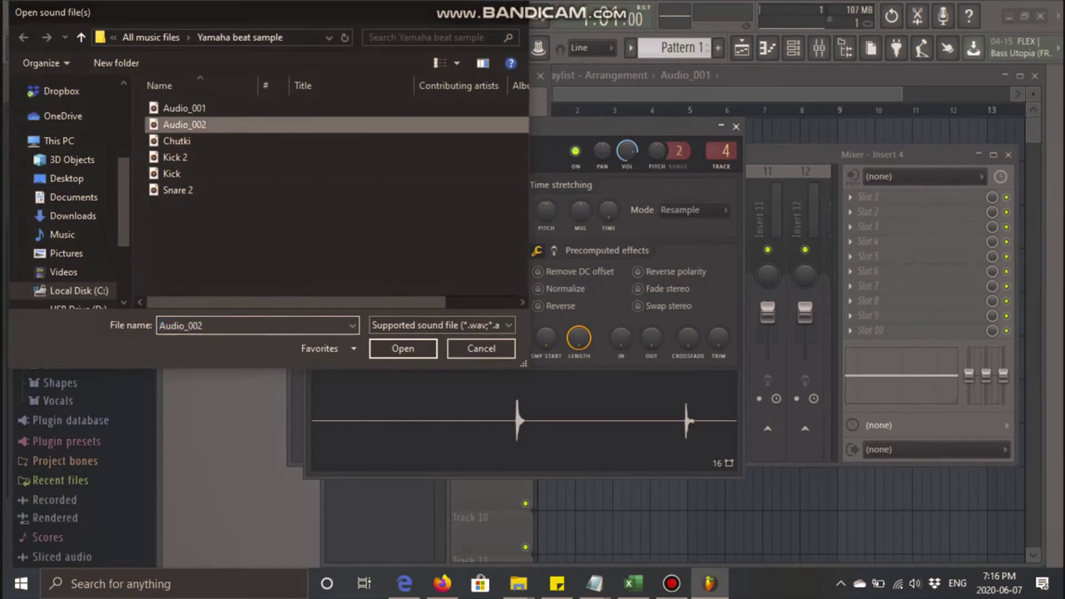
pyautogui.hotkey('ctrl', 'e')
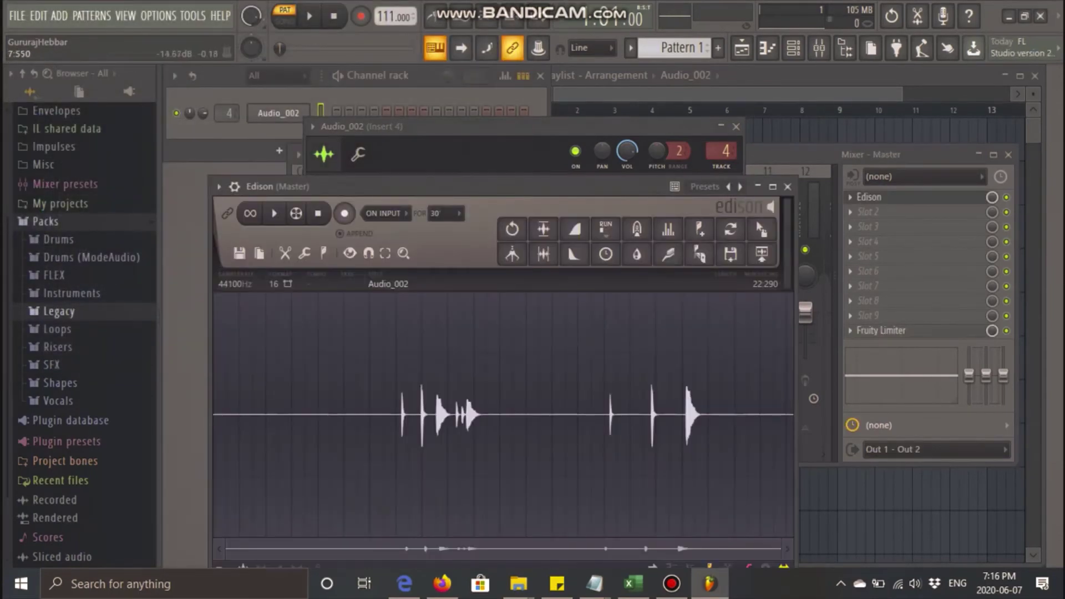
# - Play the Audio_002 recording from just before its first hit to listen to the individual sounds
pyautogui.click(376, 433)
pyautogui.press('space')
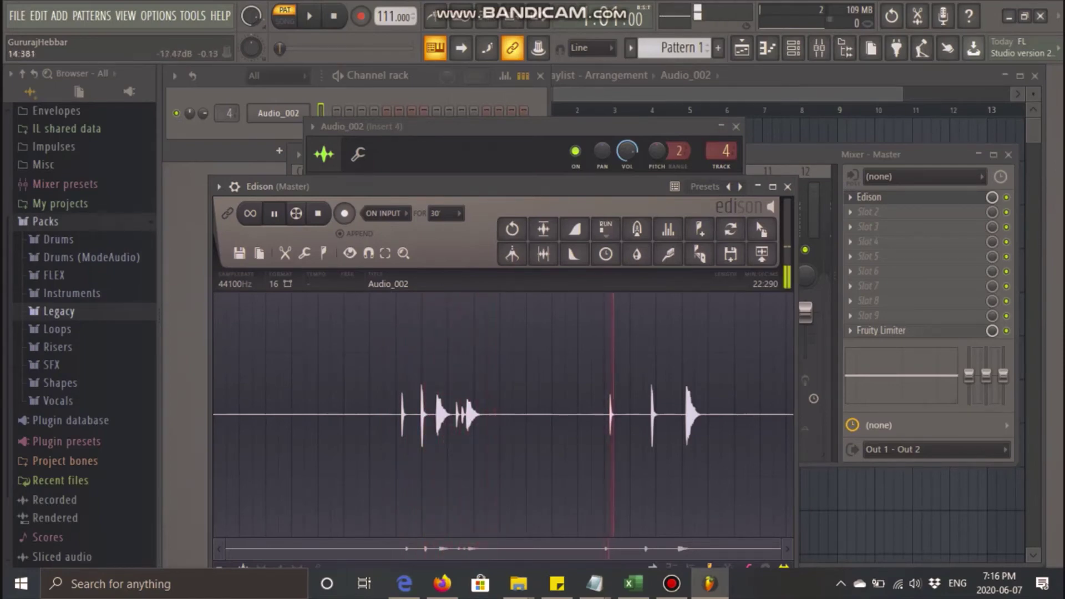
pyautogui.press('space')
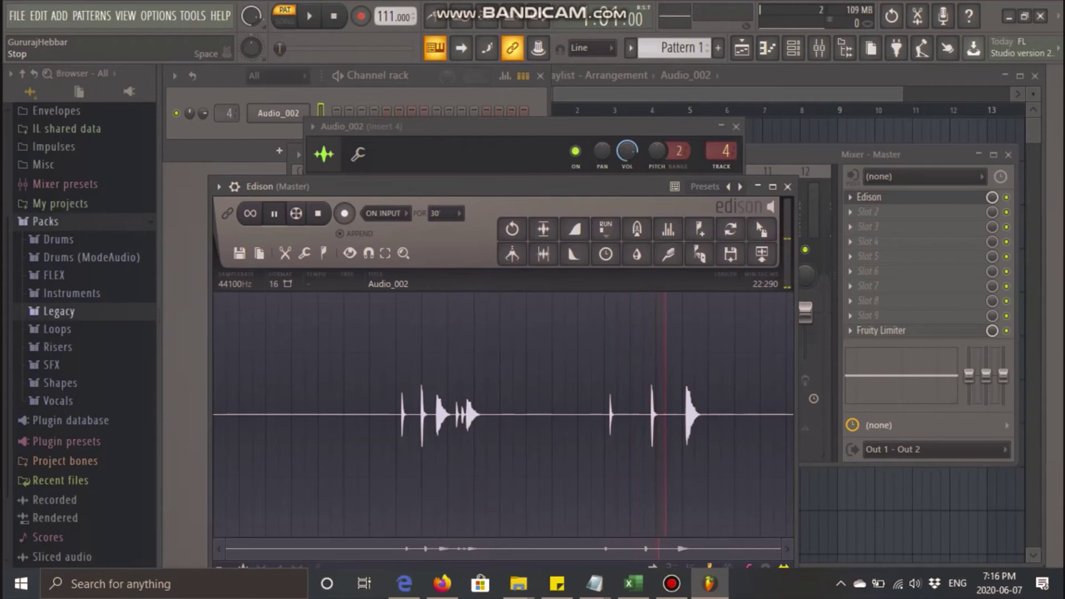
pyautogui.press('space')
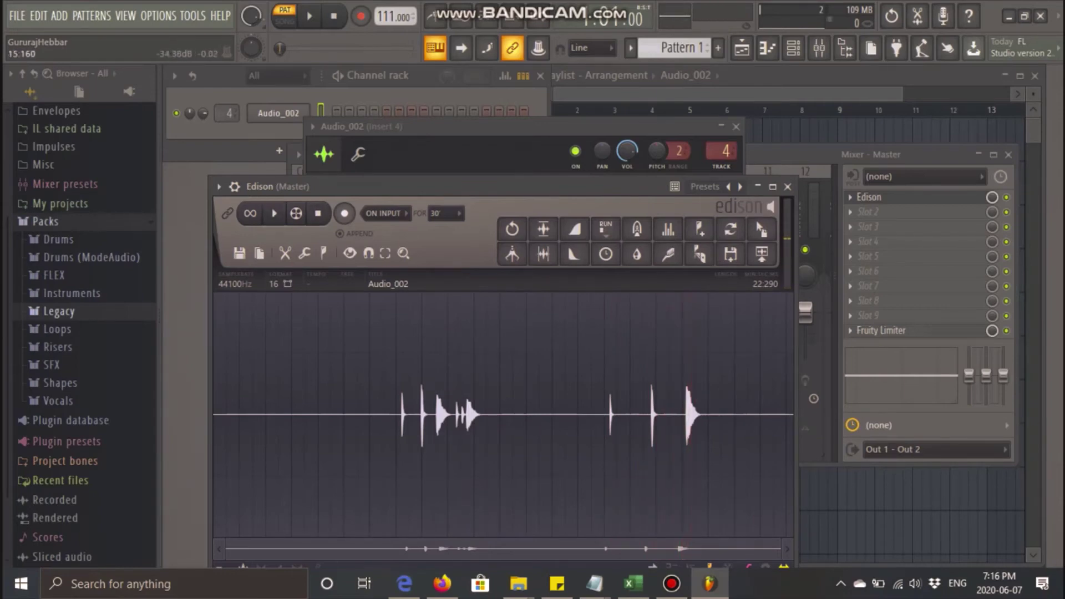
# - Isolate the third-to-last hit by deleting 0:000 to 15:165, and then 0:229 to the end of the remaining audio
pyautogui.scroll(1, 608, 416)
pyautogui.moveTo(608, 416); pyautogui.dragTo(211, 416)
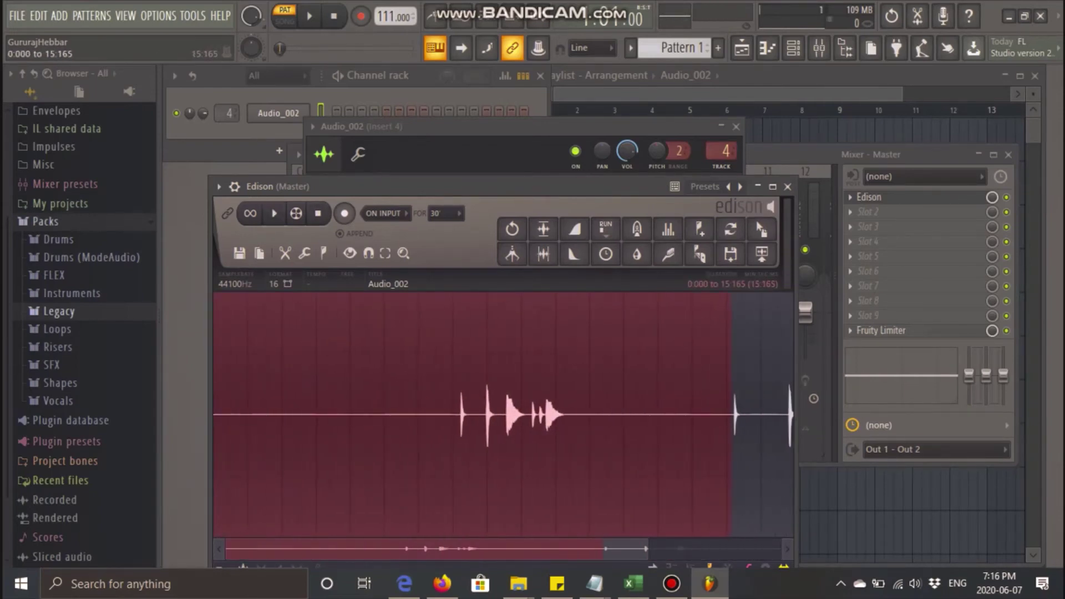
pyautogui.press('Delete')
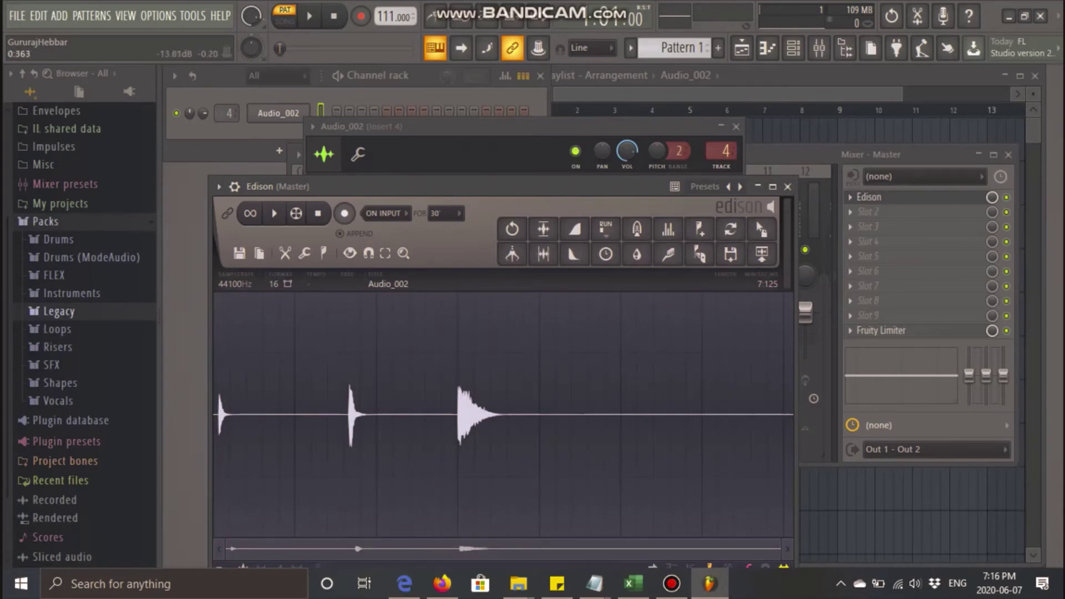
pyautogui.moveTo(231, 421); pyautogui.dragTo(793, 416)
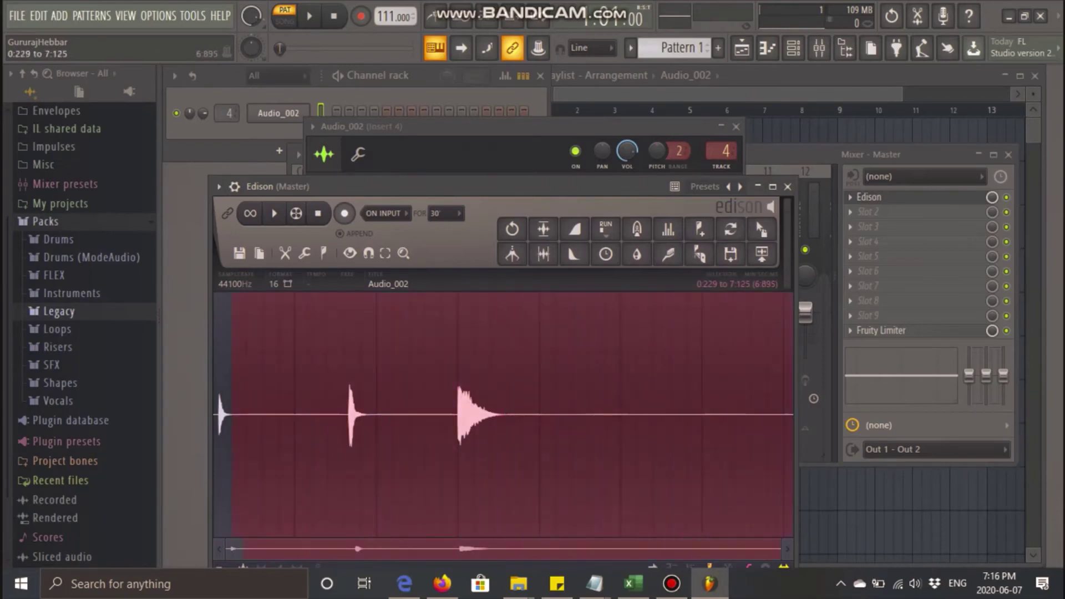
pyautogui.press('Delete')
# - Trim the start of the isolated hit by deleting 0:000 to 0:070 and the leftover slivers of silence before the attack
pyautogui.hotkey('shift', 'Home')
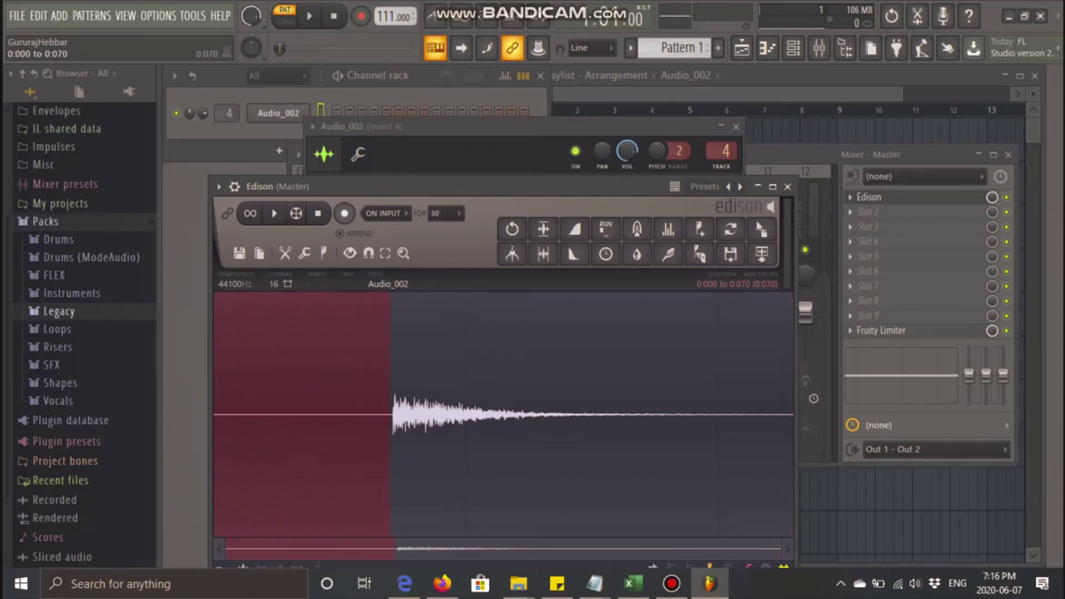
pyautogui.press('Delete')
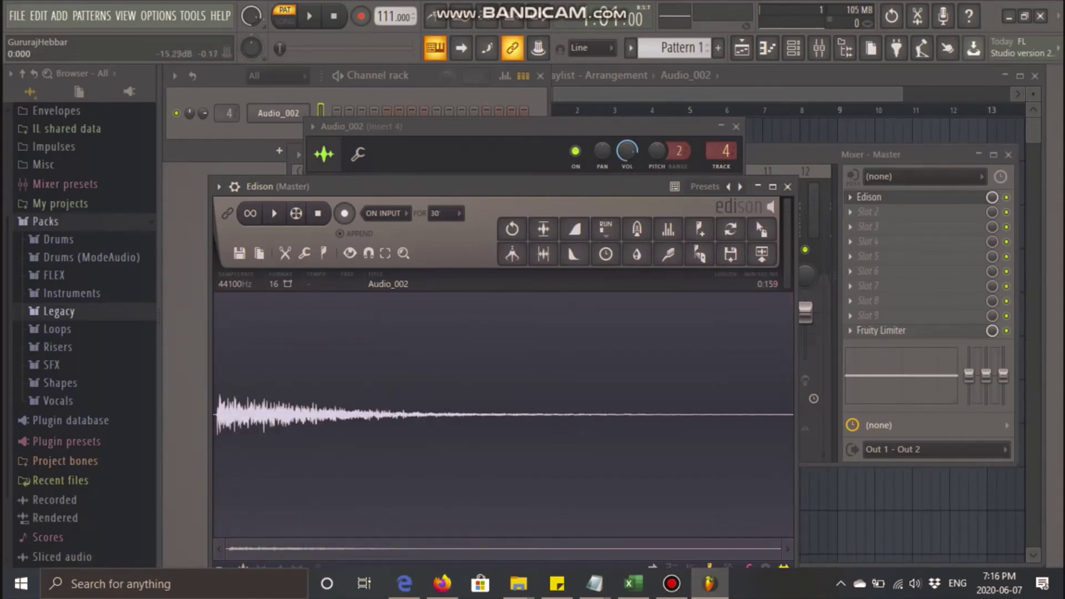
pyautogui.moveTo(216, 418); pyautogui.dragTo(213, 419)
pyautogui.press('Delete')
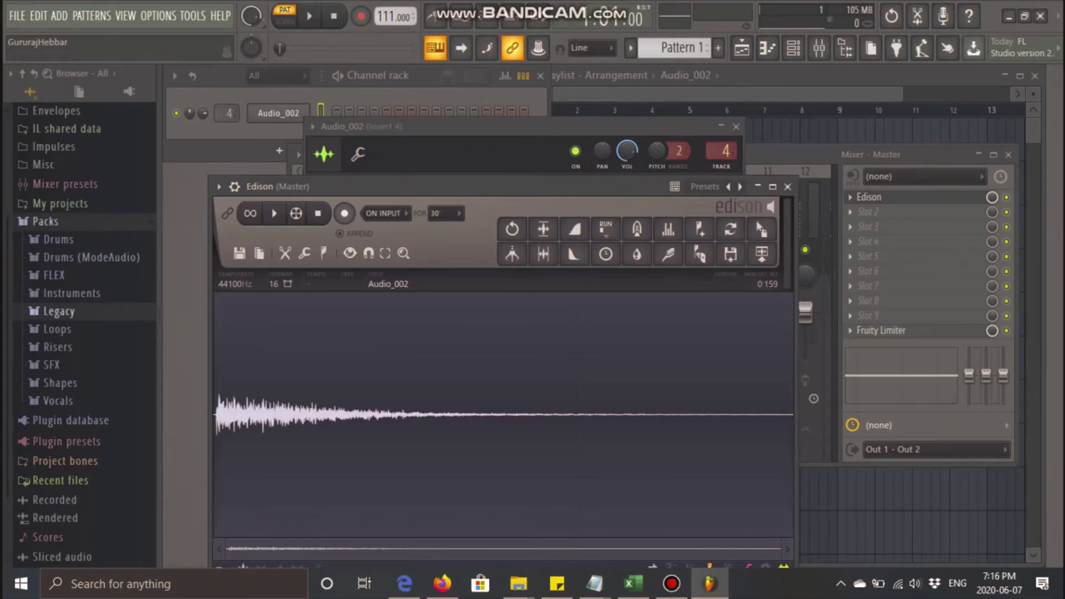
pyautogui.scroll(1, 216, 422)
pyautogui.scroll(4, 217, 422)
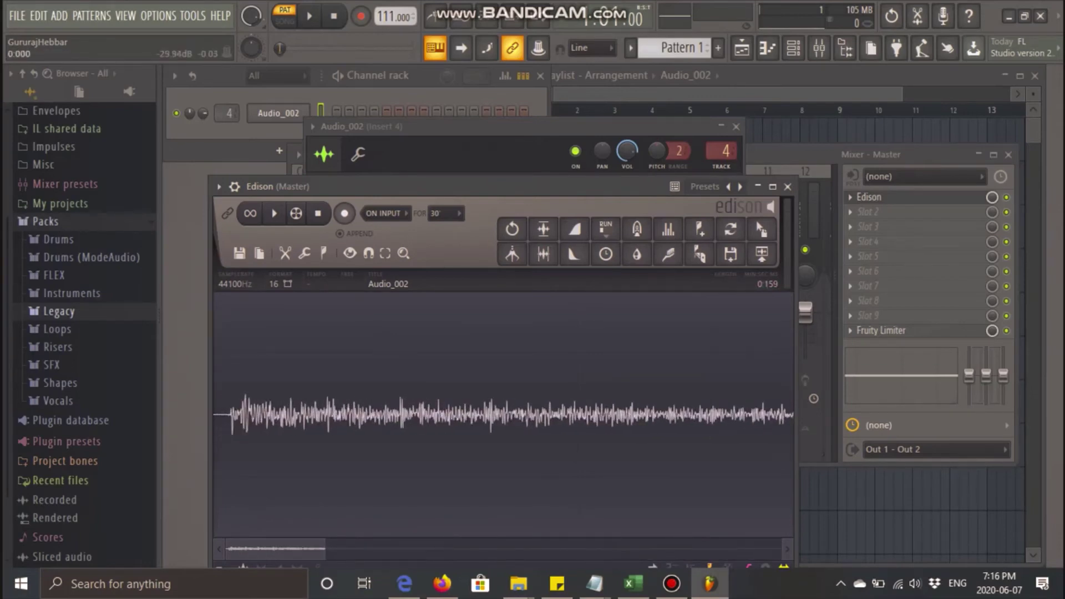
pyautogui.scroll(-5, 503, 414)
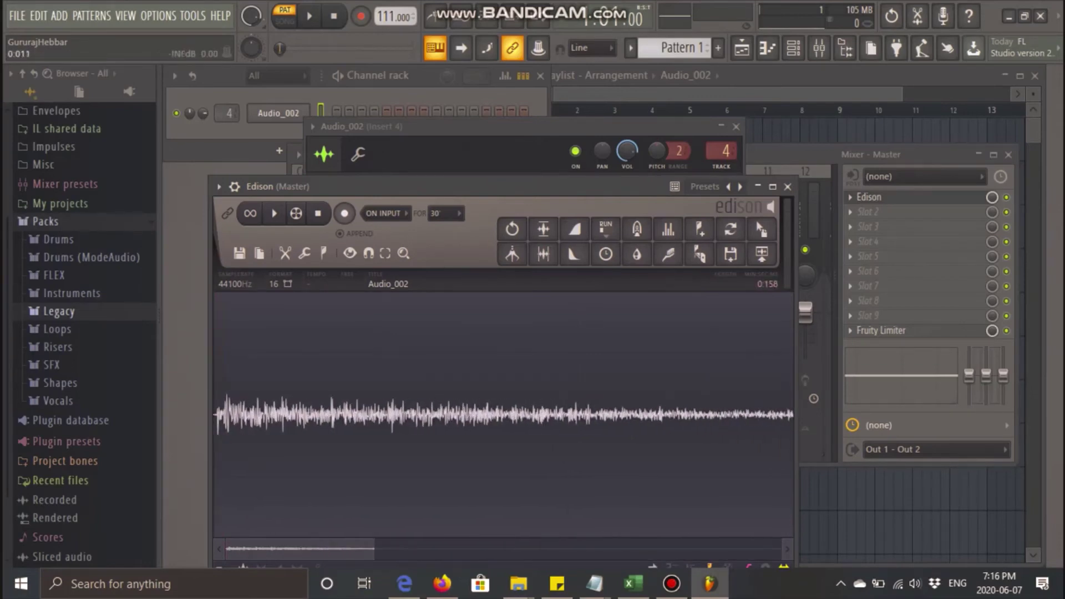
pyautogui.scroll(-5, 504, 415)
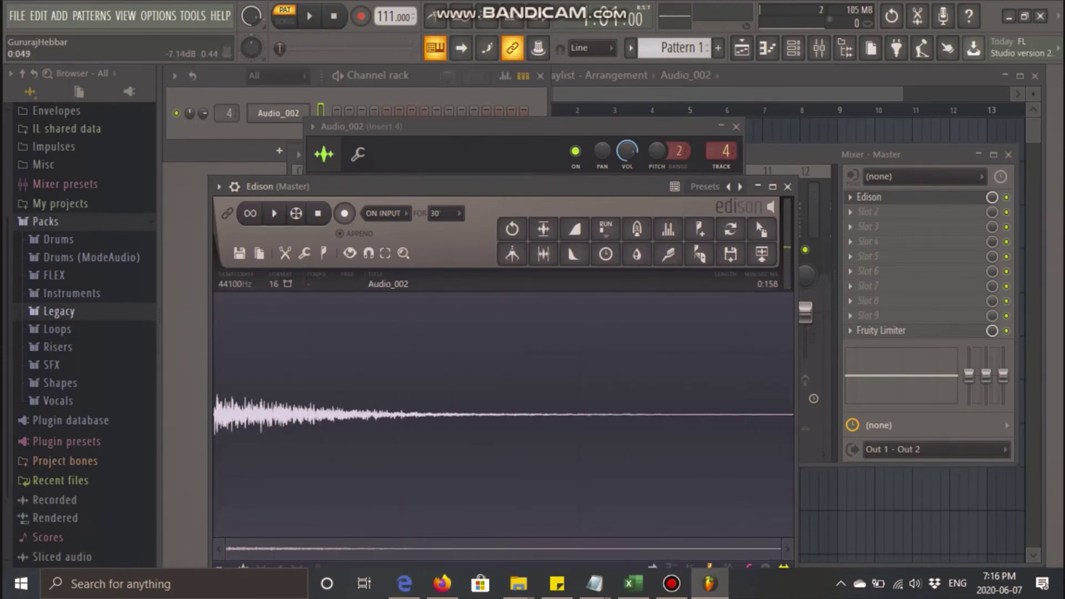
# - Save the trimmed hit as wave file Hi hat 2 in the Yamaha beat sample folder and close Edison
pyautogui.hotkey('ctrl', 's')
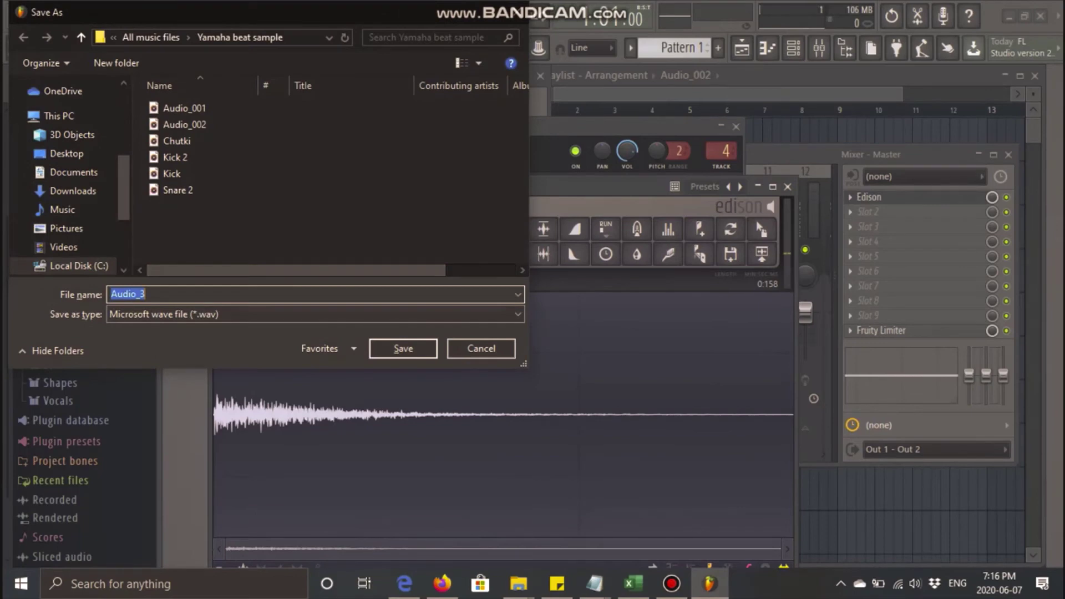
pyautogui.write('Hi hat 2')
pyautogui.press('Return')
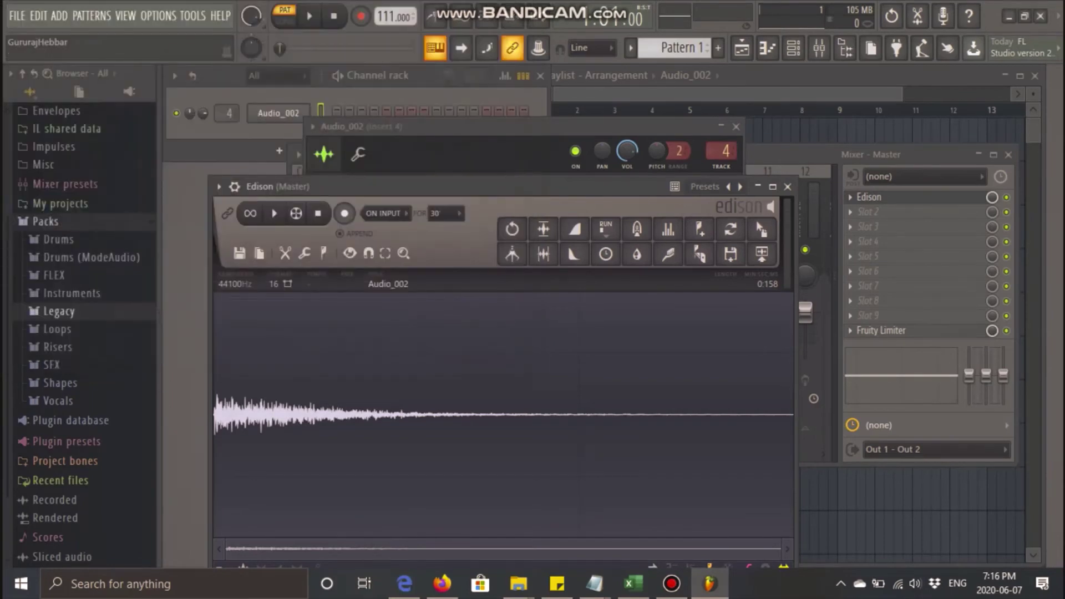
pyautogui.click(787, 187)
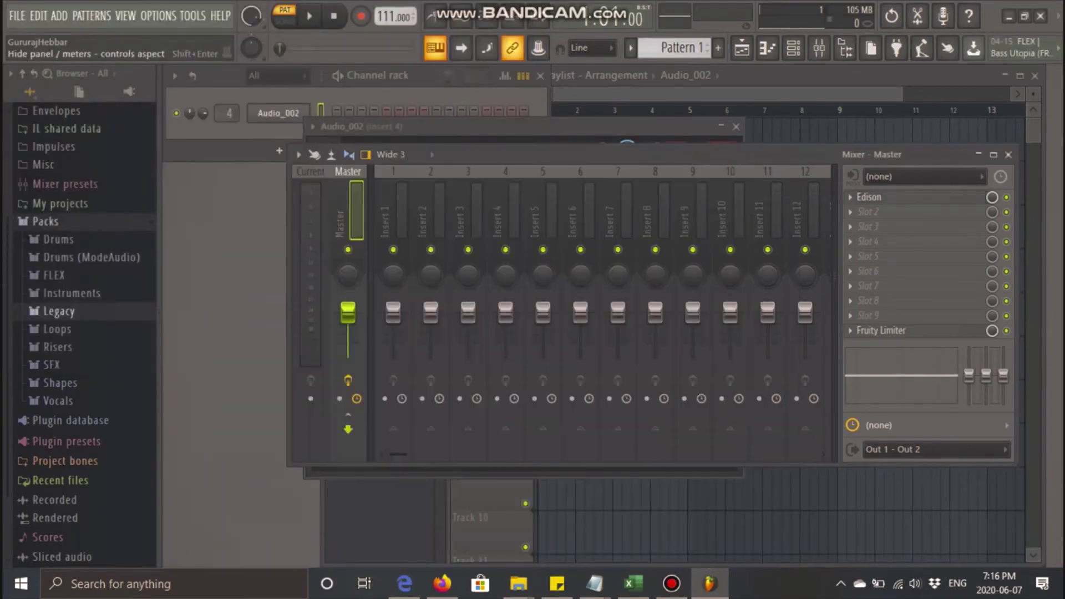
# - Reopen the original Audio_002 in Edison and isolate the second-to-last hit by deleting all audio before and after it
pyautogui.click(467, 127)
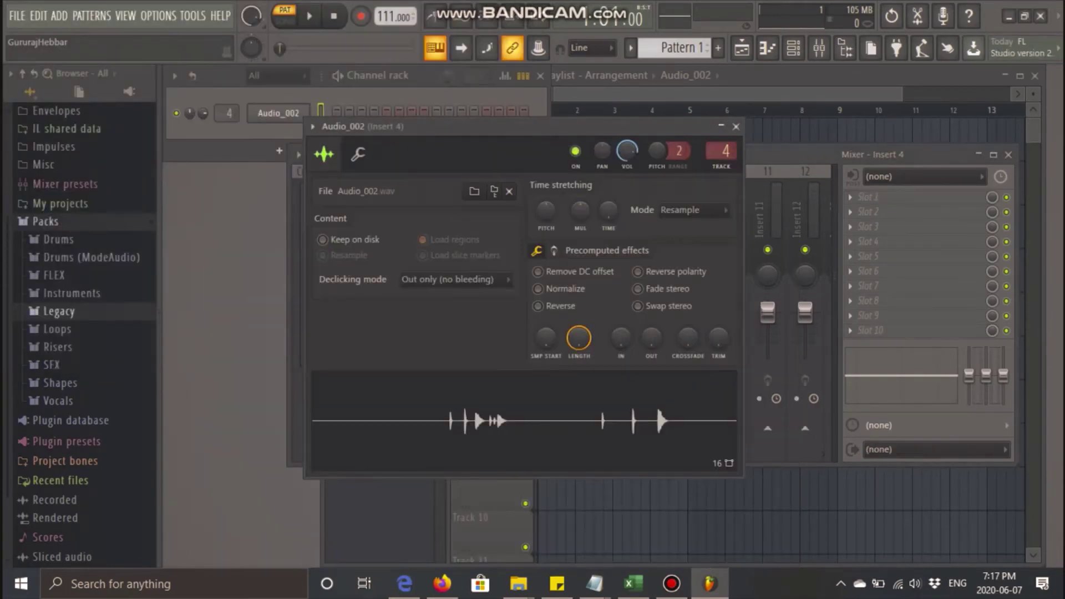
pyautogui.hotkey('ctrl', 'e')
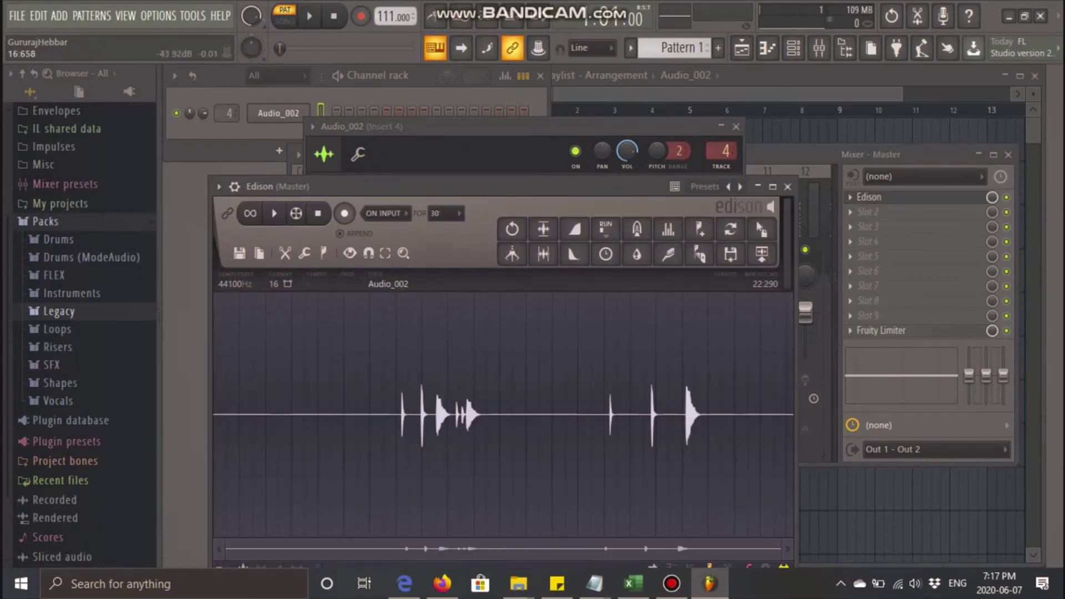
pyautogui.moveTo(648, 422); pyautogui.dragTo(214, 422)
pyautogui.press('Delete')
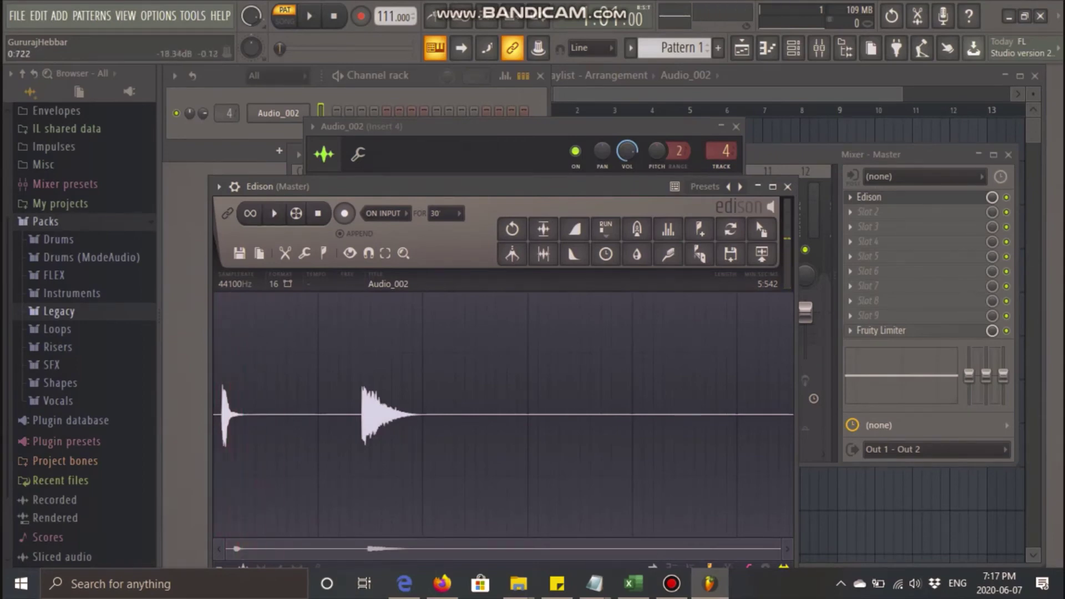
pyautogui.moveTo(268, 415); pyautogui.dragTo(792, 415)
pyautogui.press('Delete')
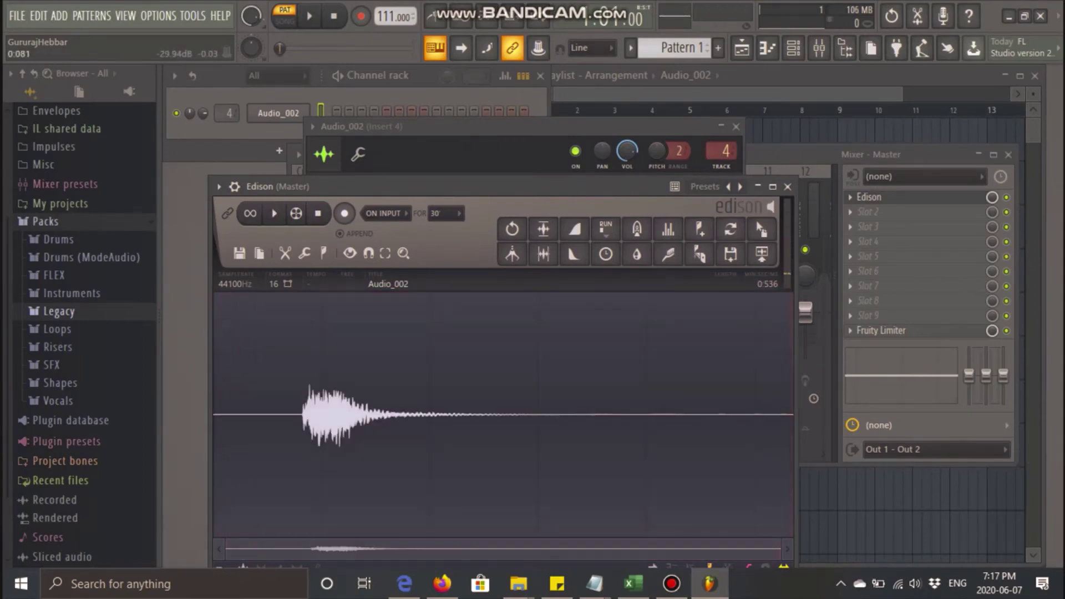
# - Trim the silence up to 0:081 and the leftover sliver from the start of the isolated hit, and play the result
pyautogui.moveTo(300, 416); pyautogui.dragTo(214, 416)
pyautogui.press('Delete')
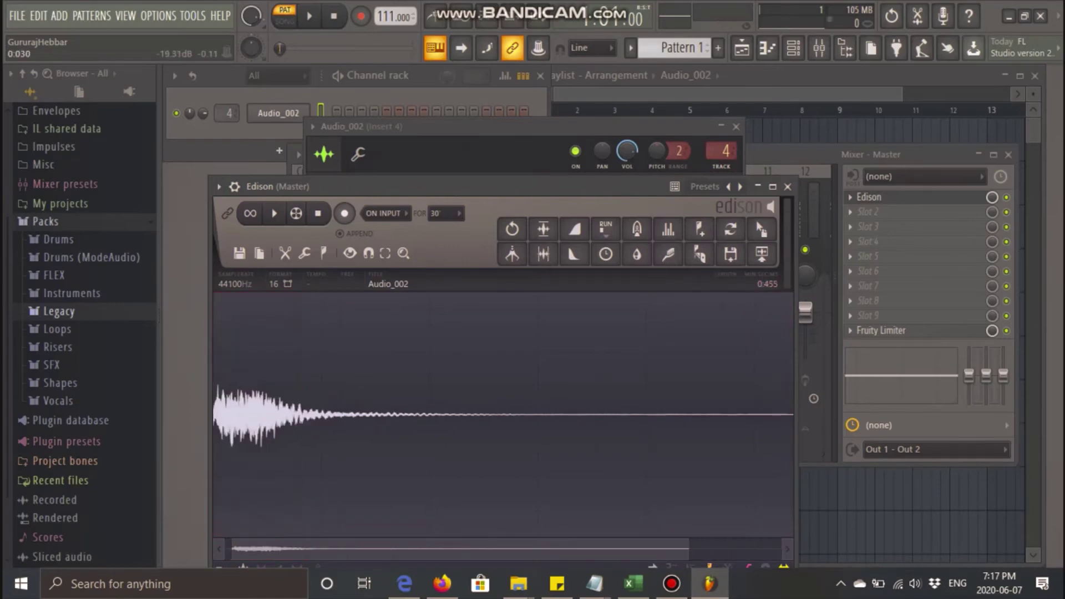
pyautogui.scroll(2, 252, 422)
pyautogui.moveTo(266, 548); pyautogui.dragTo(240, 549)
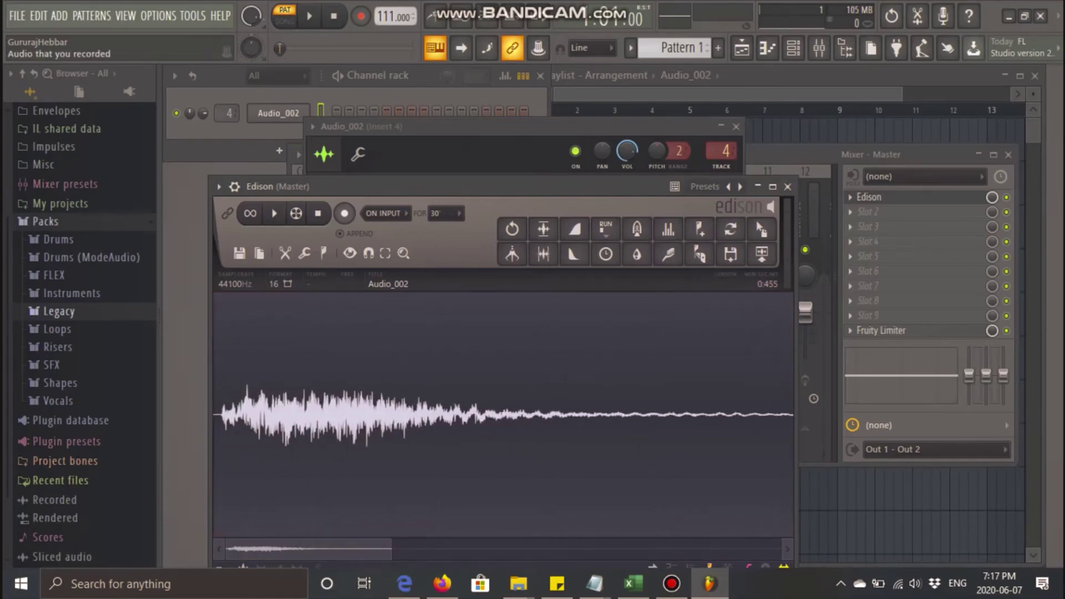
pyautogui.moveTo(220, 415); pyautogui.dragTo(214, 415)
pyautogui.press('Delete')
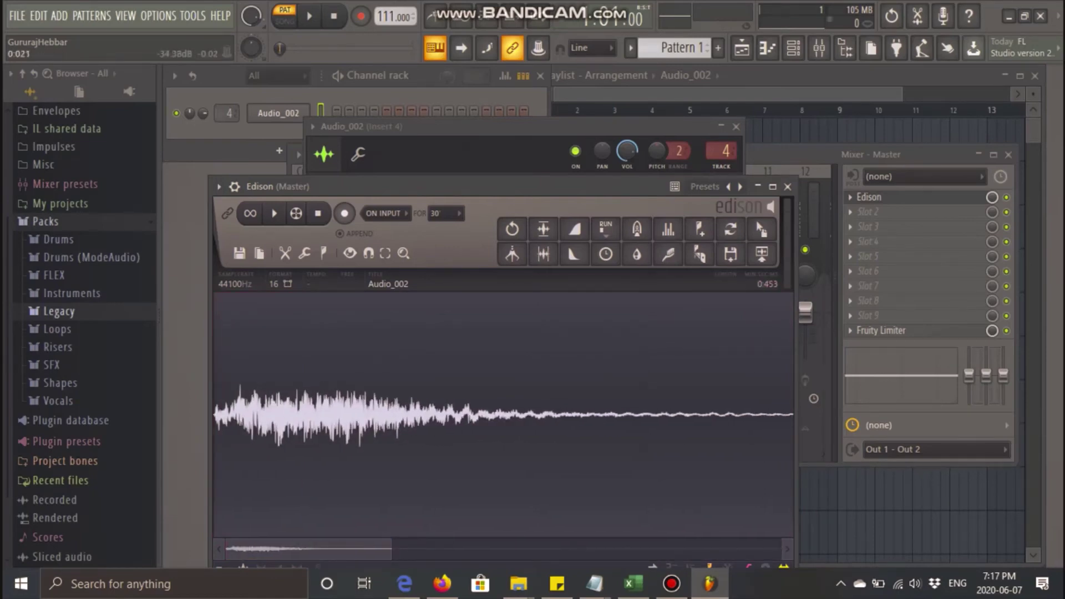
pyautogui.press('space')
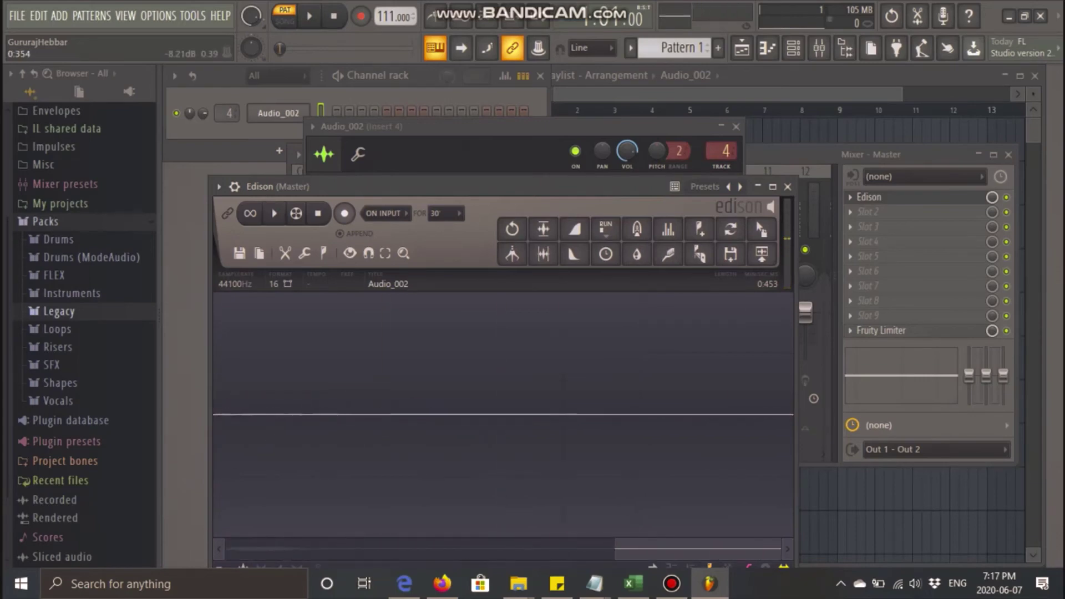
pyautogui.scroll(-5, 389, 415)
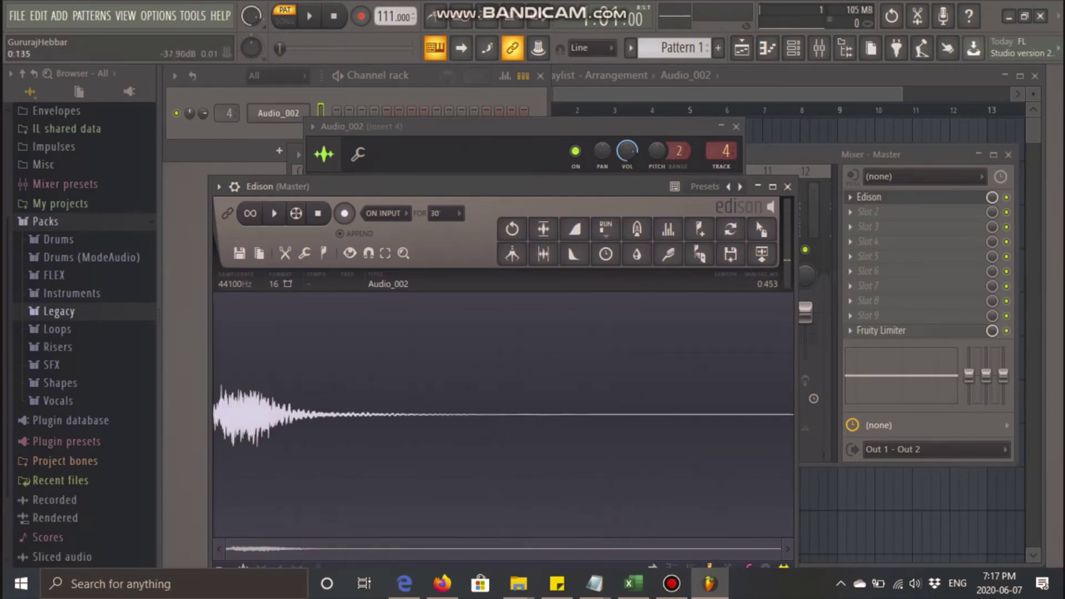
# - Save the trimmed hit as wave file Hi Hat 3 in the Yamaha beat sample folder and close Edison
pyautogui.hotkey('ctrl', 's')
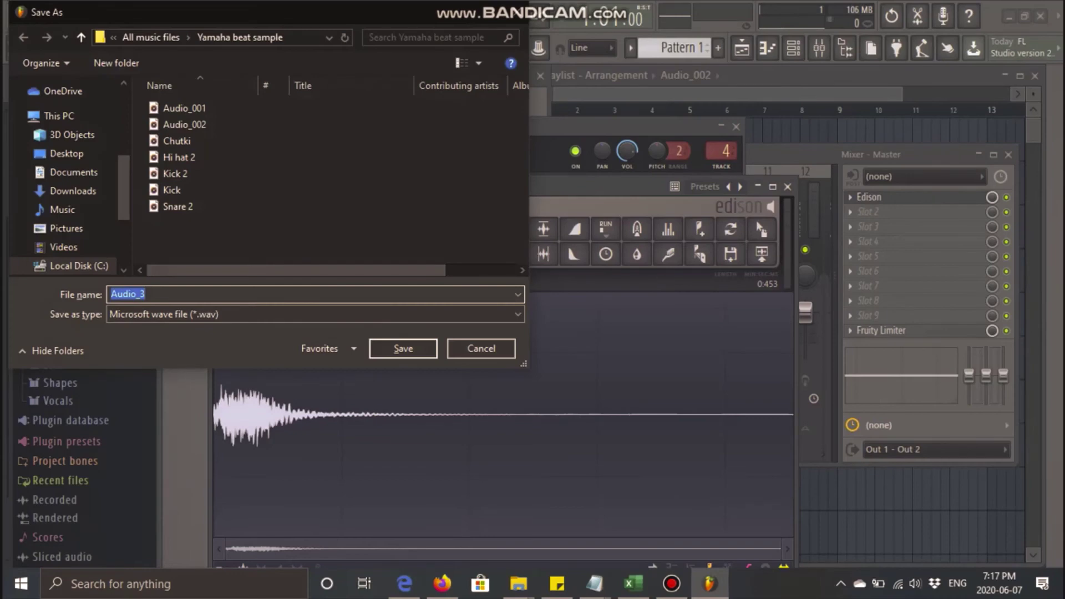
pyautogui.write('Hi Hat')
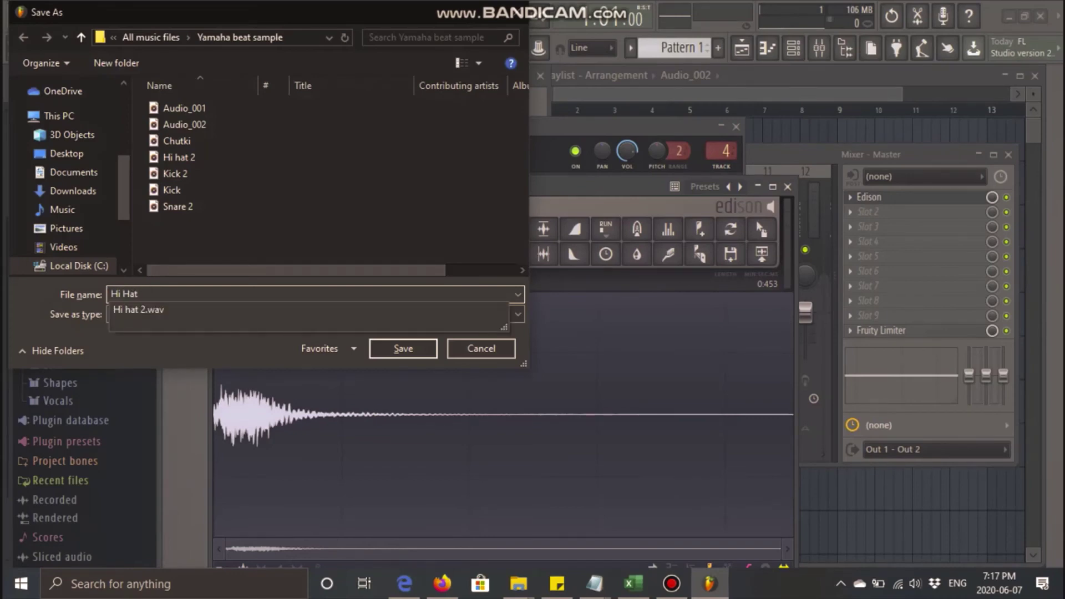
pyautogui.write(' 3')
pyautogui.press('Return')
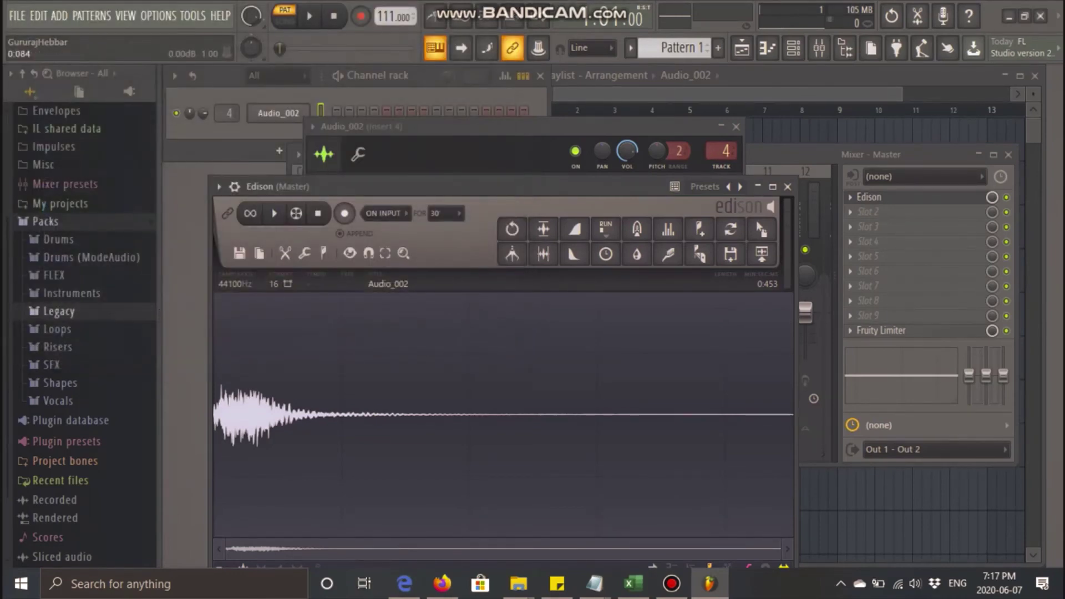
pyautogui.click(786, 186)
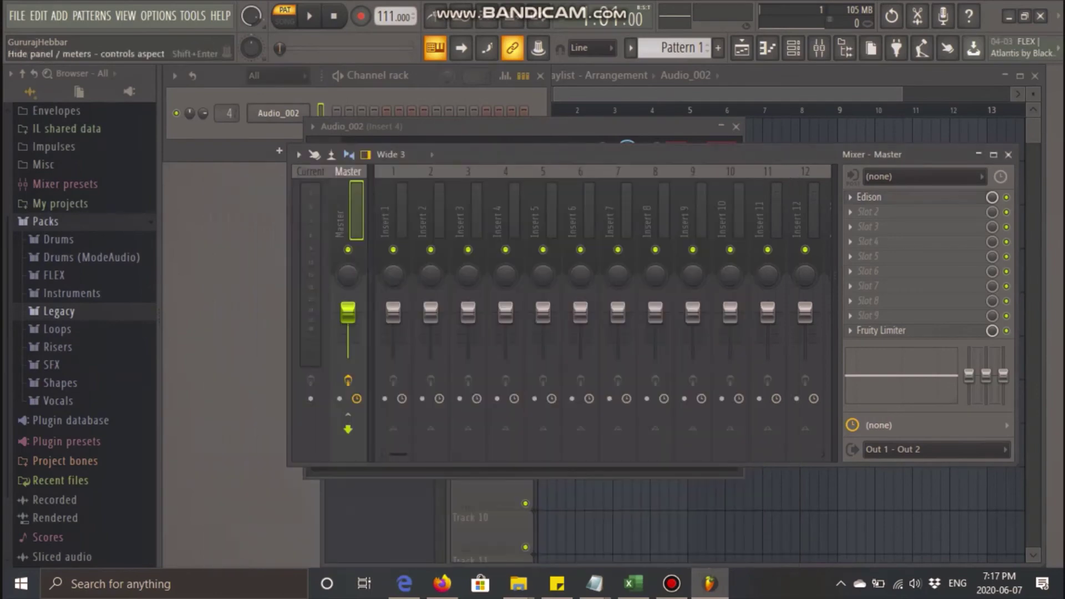
# - Reopen the original Audio_002 in Edison and isolate the last hit by deleting all audio before and after it
pyautogui.click(355, 126)
pyautogui.scroll(5, 687, 422)
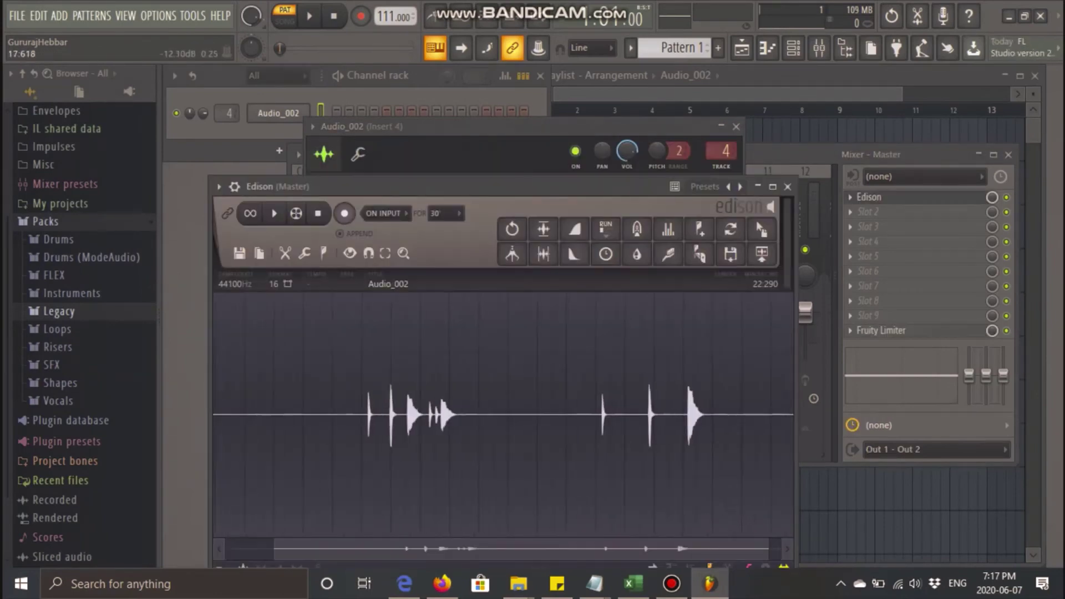
pyautogui.scroll(3, 687, 416)
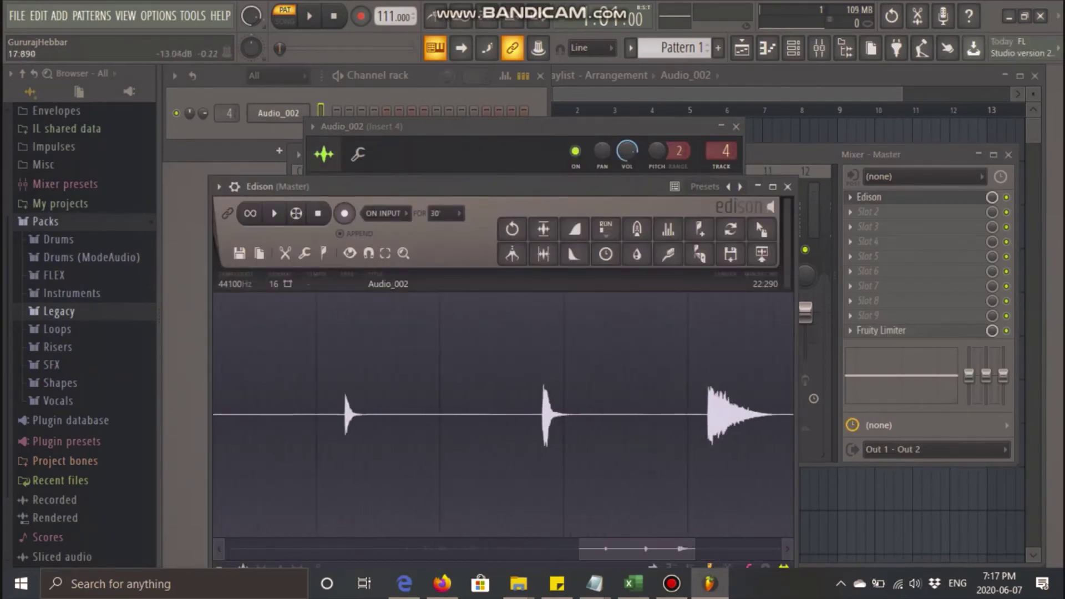
pyautogui.moveTo(701, 416); pyautogui.dragTo(59, 416)
pyautogui.press('Delete')
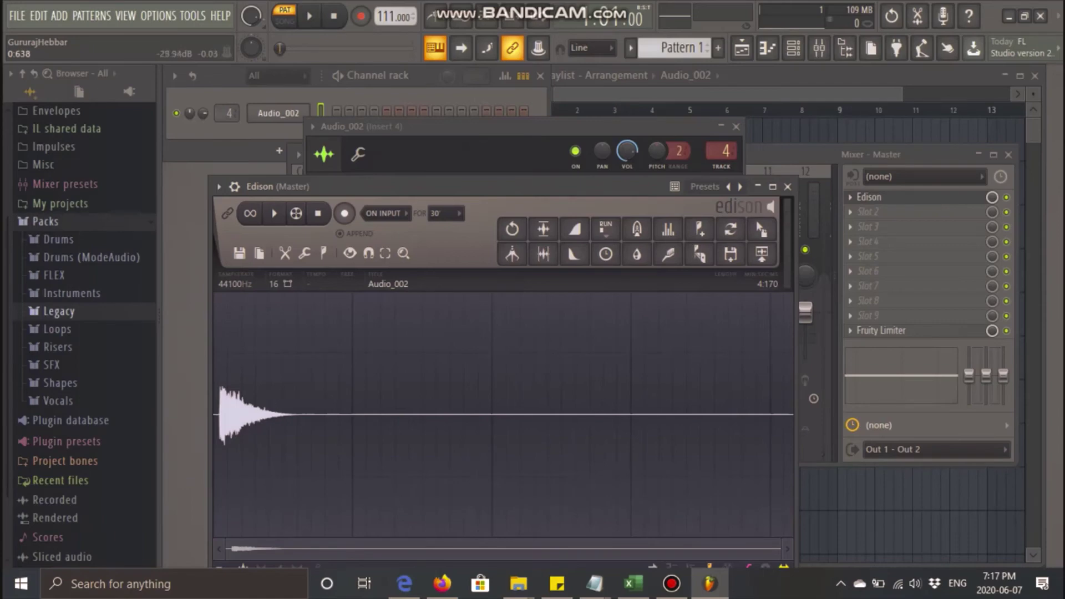
pyautogui.moveTo(302, 416); pyautogui.dragTo(792, 416)
pyautogui.press('Delete')
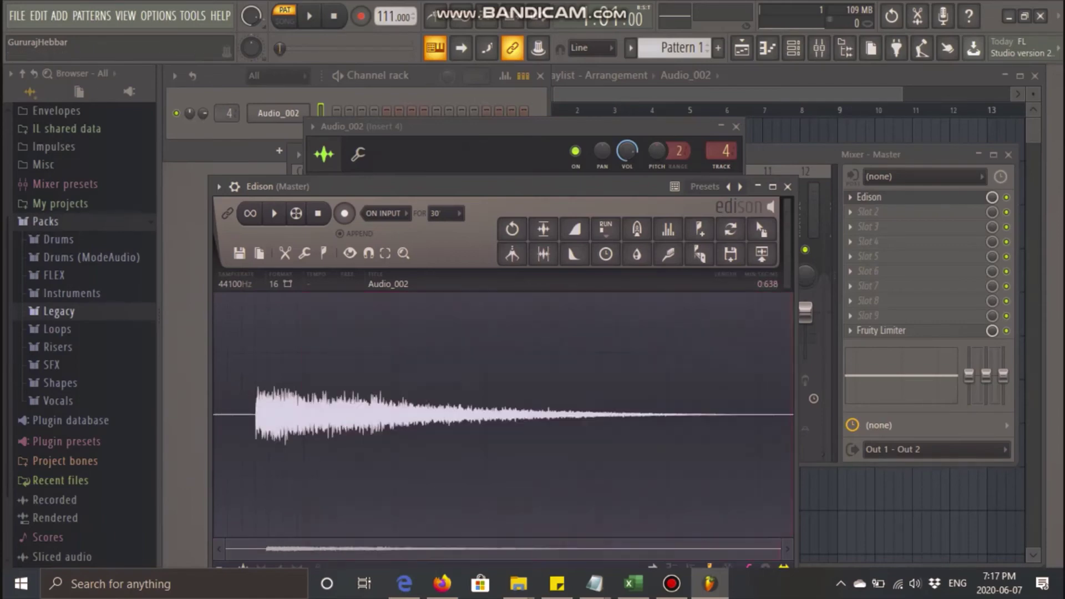
# - Trim the silence up to 0:044 and the leftover sliver from the start of the last hit, and play the result
pyautogui.scroll(1, 250, 419)
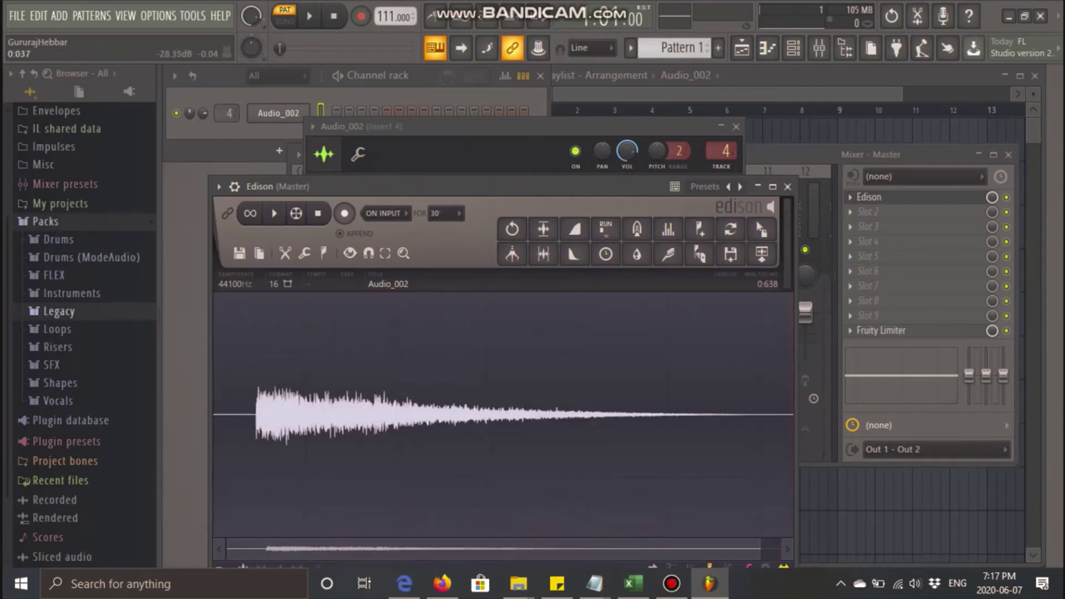
pyautogui.moveTo(255, 419); pyautogui.dragTo(214, 424)
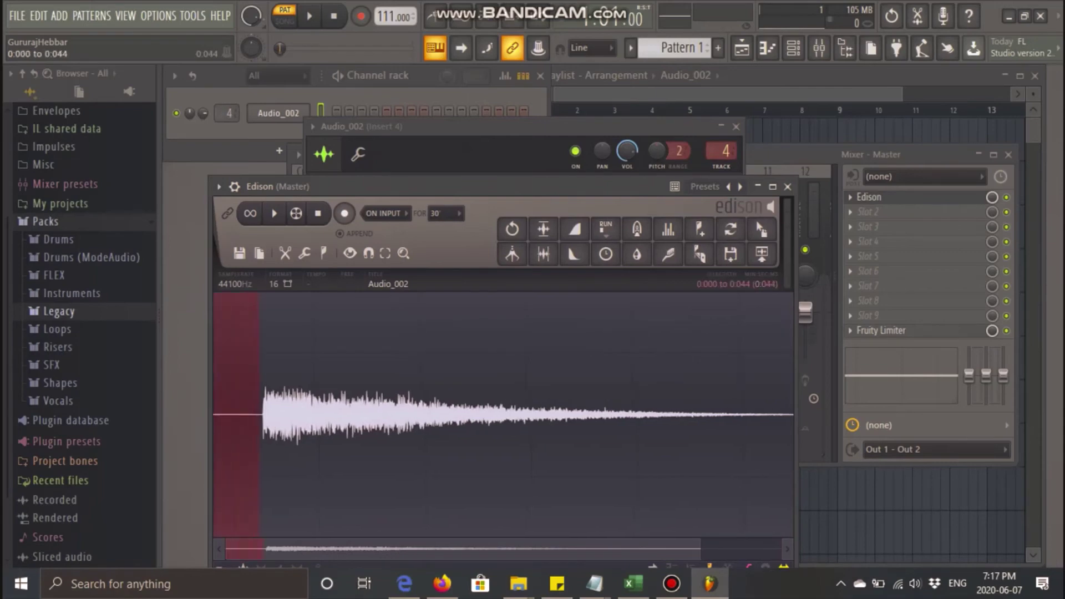
pyautogui.press('Delete')
pyautogui.scroll(4, 238, 422)
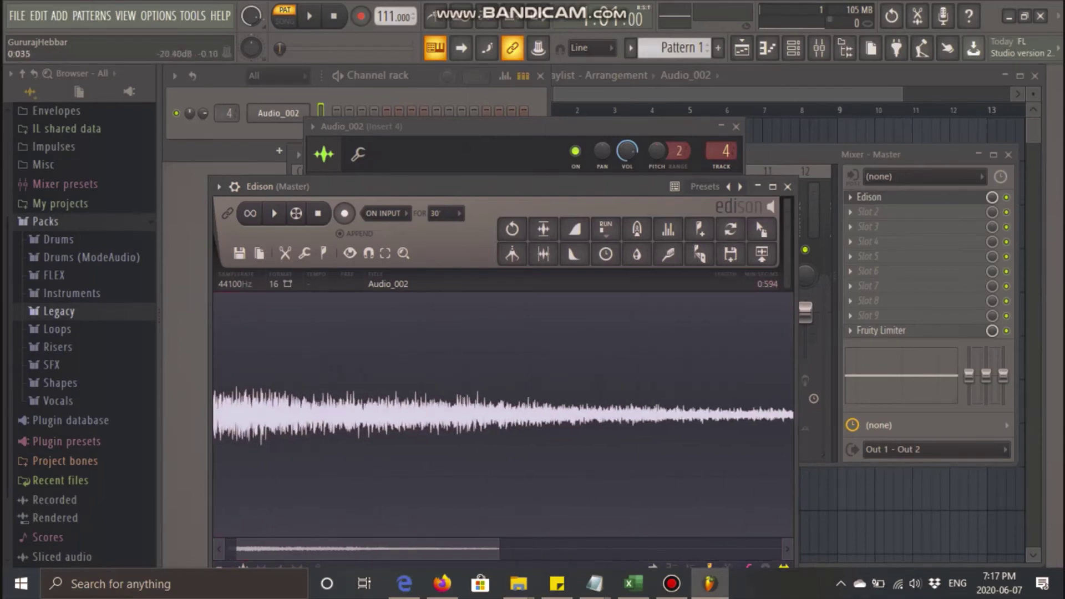
pyautogui.hscroll(-1, 503, 414)
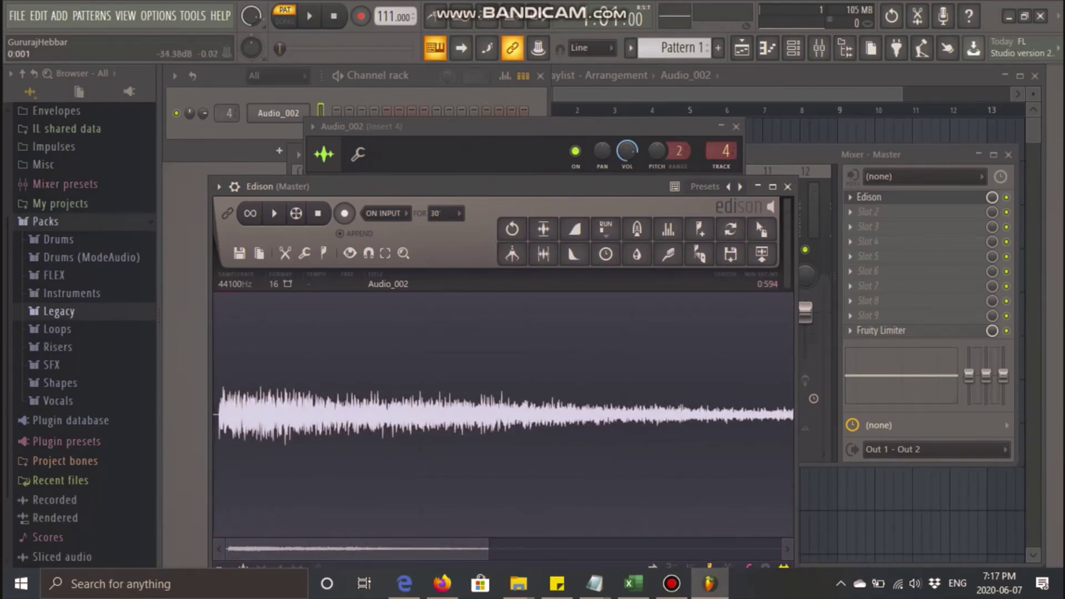
pyautogui.click(216, 413)
pyautogui.press('space')
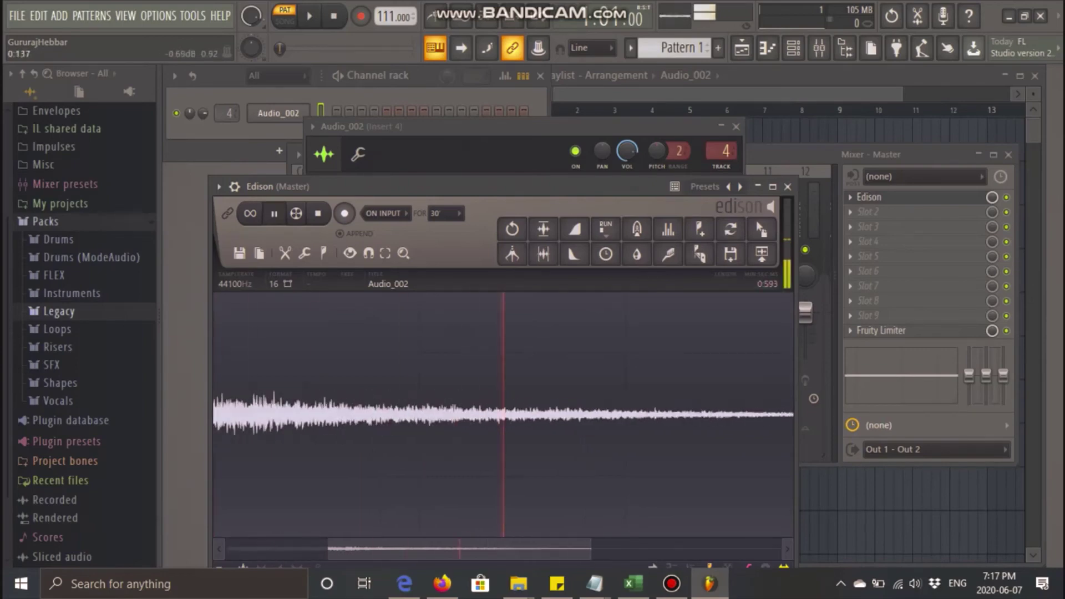
# - Save the trimmed hit as wave file Hi hat 4 in the Yamaha beat sample folder and close Edison
pyautogui.hotkey('ctrl', 's')
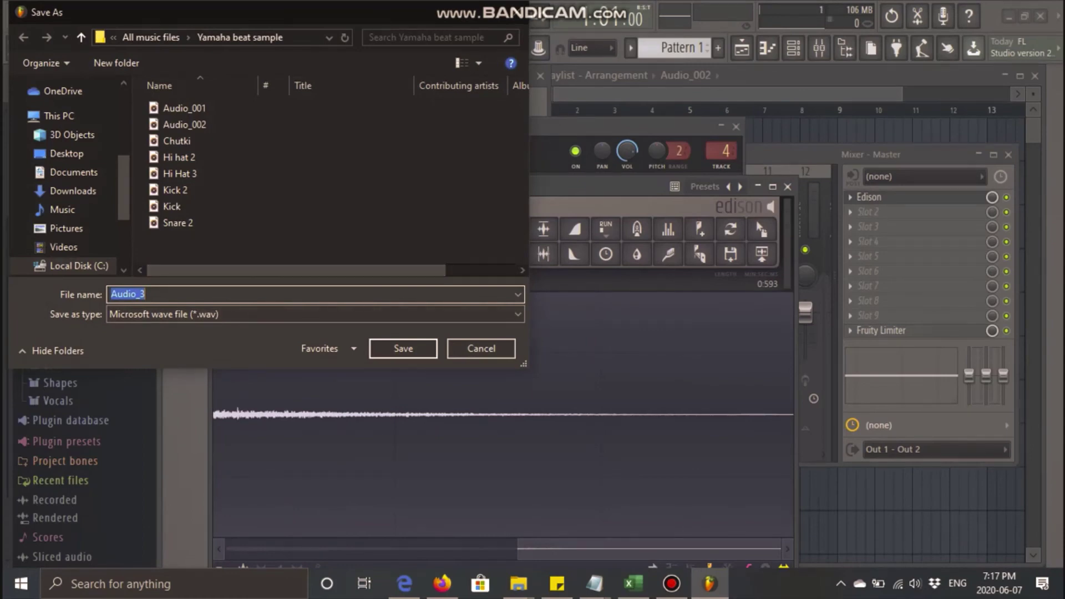
pyautogui.write('Hit')
pyautogui.press('BackSpace')
pyautogui.write('hat')
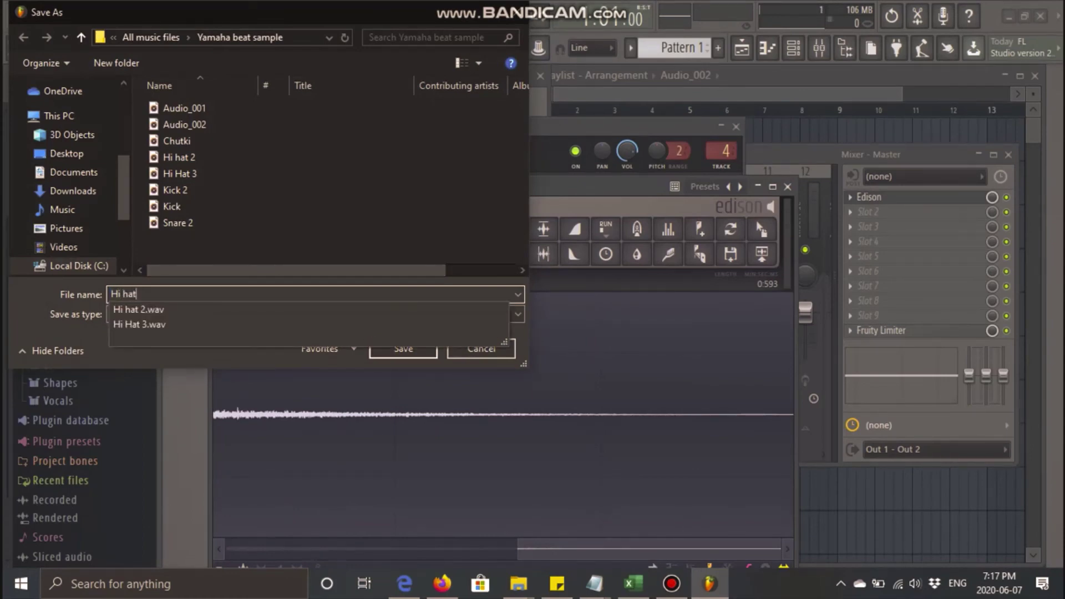
pyautogui.write(' 4')
pyautogui.press('Return')
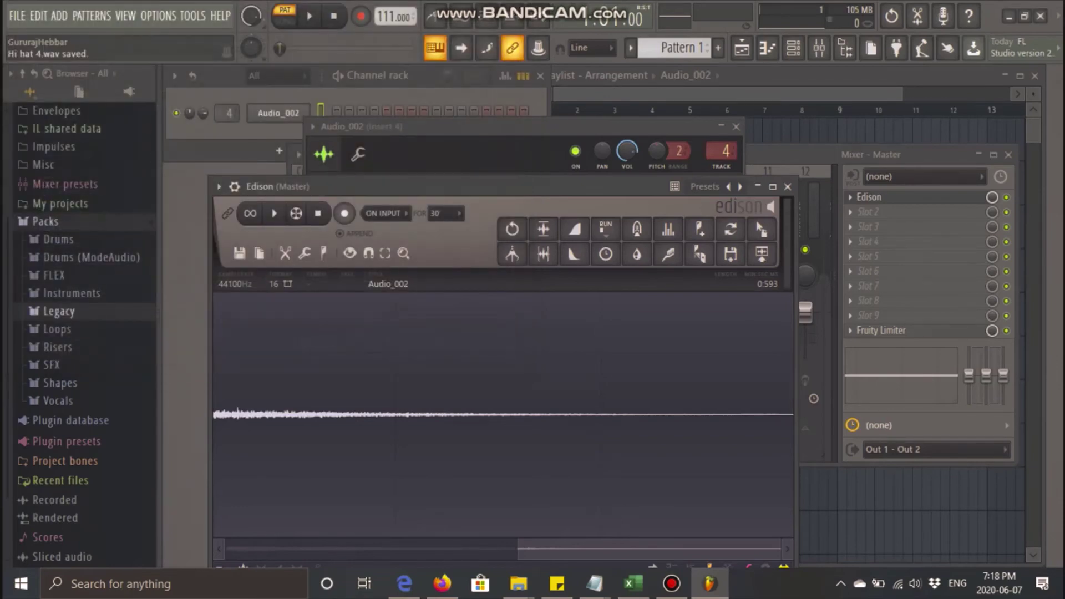
pyautogui.click(787, 186)
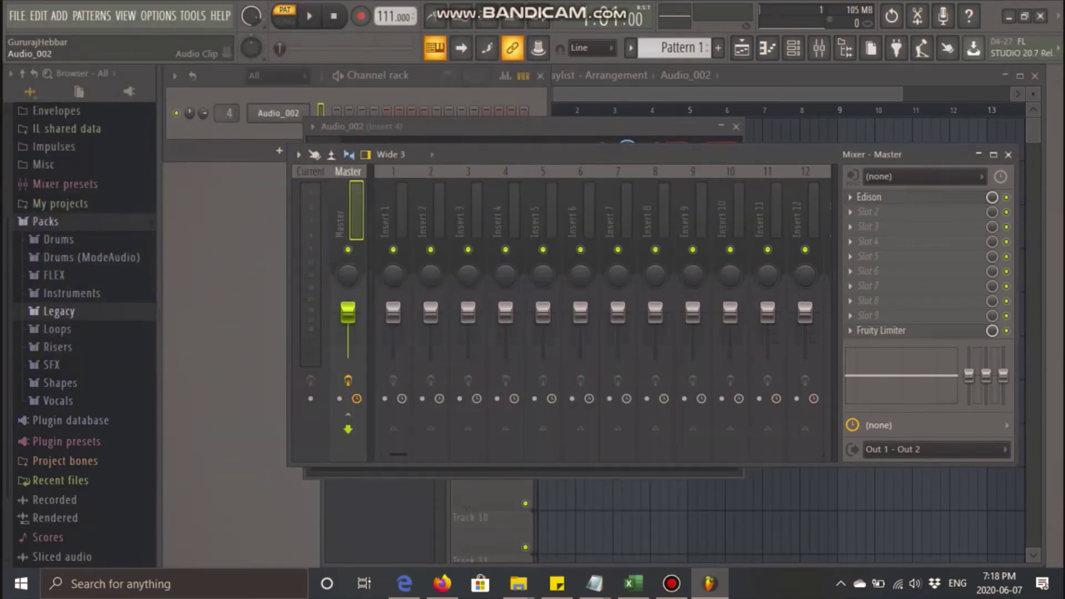
# - Clone the Audio_002 channel in the channel rack three times for a total of four channels
pyautogui.click(279, 151)
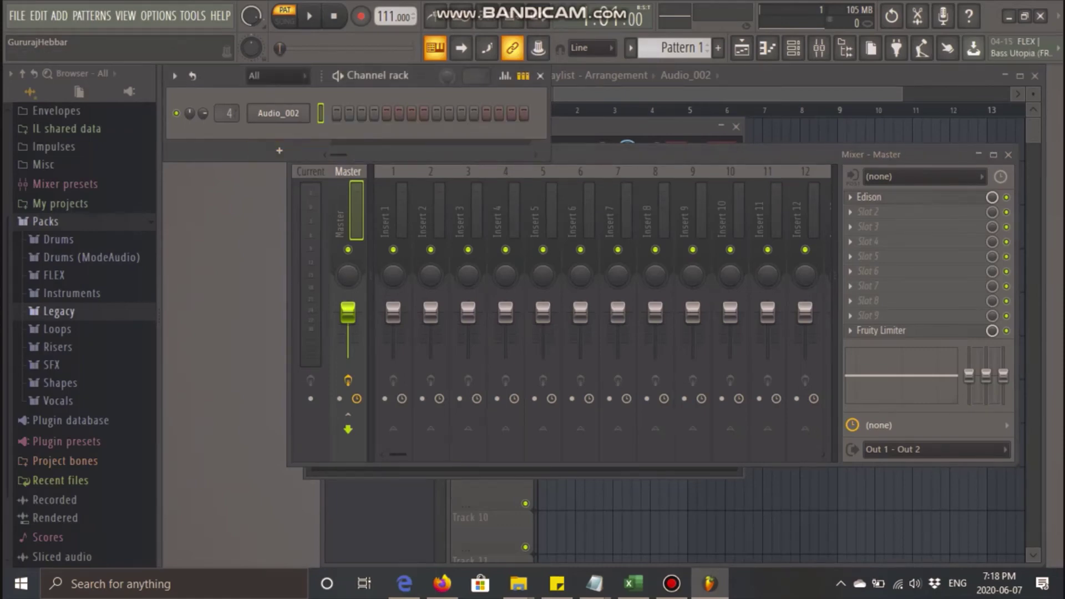
pyautogui.rightClick(305, 113)
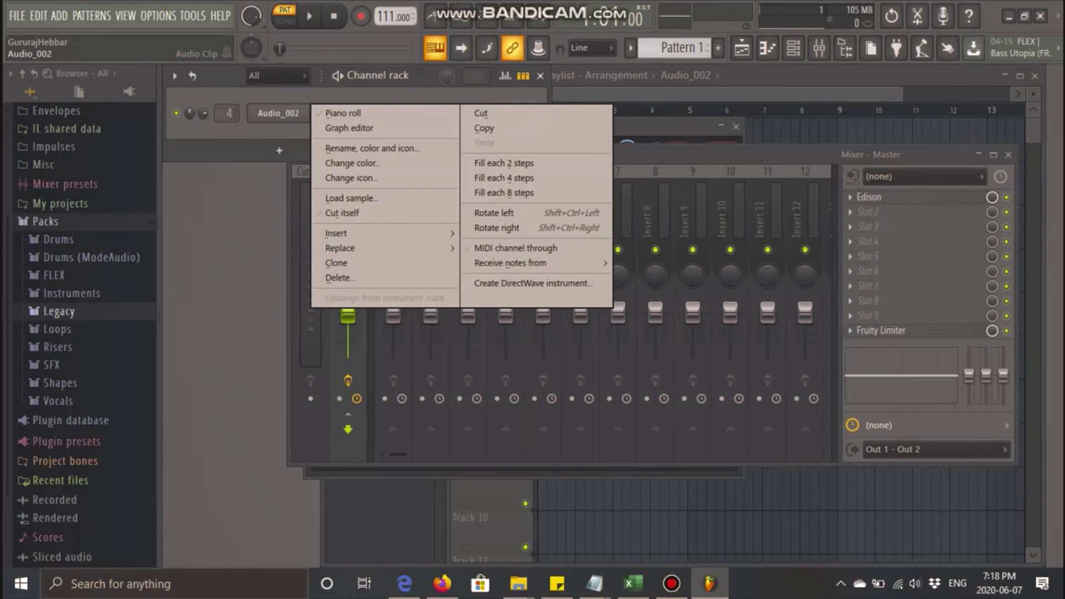
pyautogui.click(336, 262)
pyautogui.rightClick(304, 136)
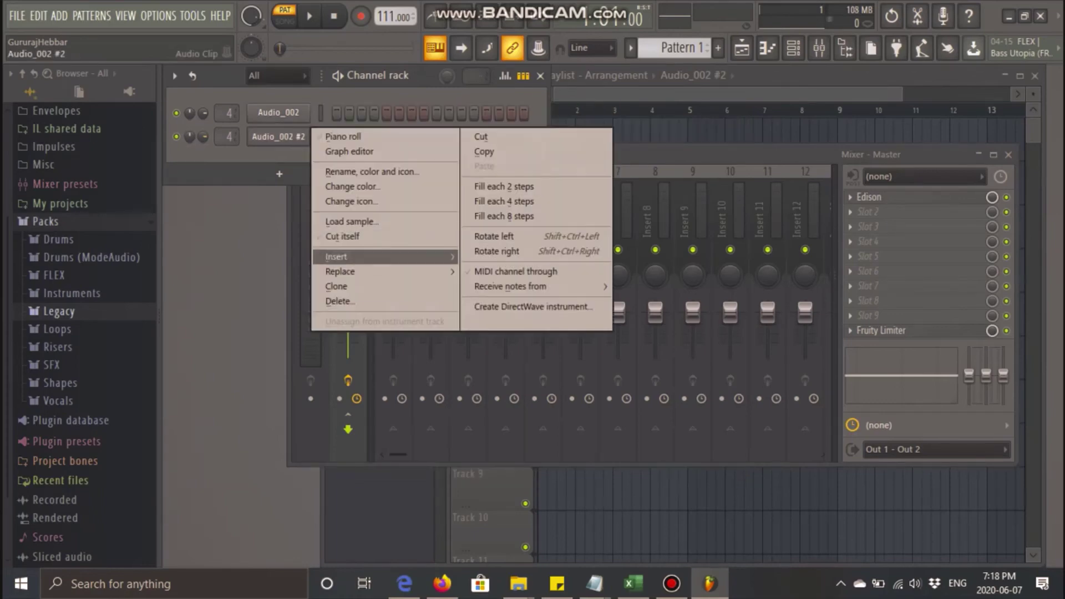
pyautogui.click(336, 286)
pyautogui.rightClick(304, 160)
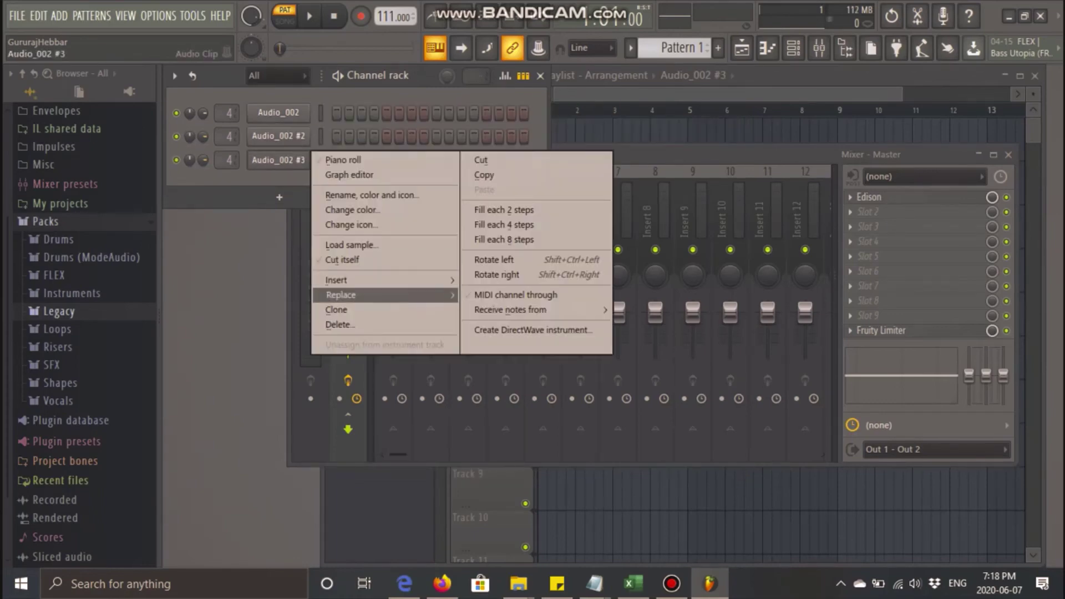
pyautogui.click(336, 309)
# - Load the Kick 2 sample into the first channel and close its channel settings
pyautogui.click(278, 113)
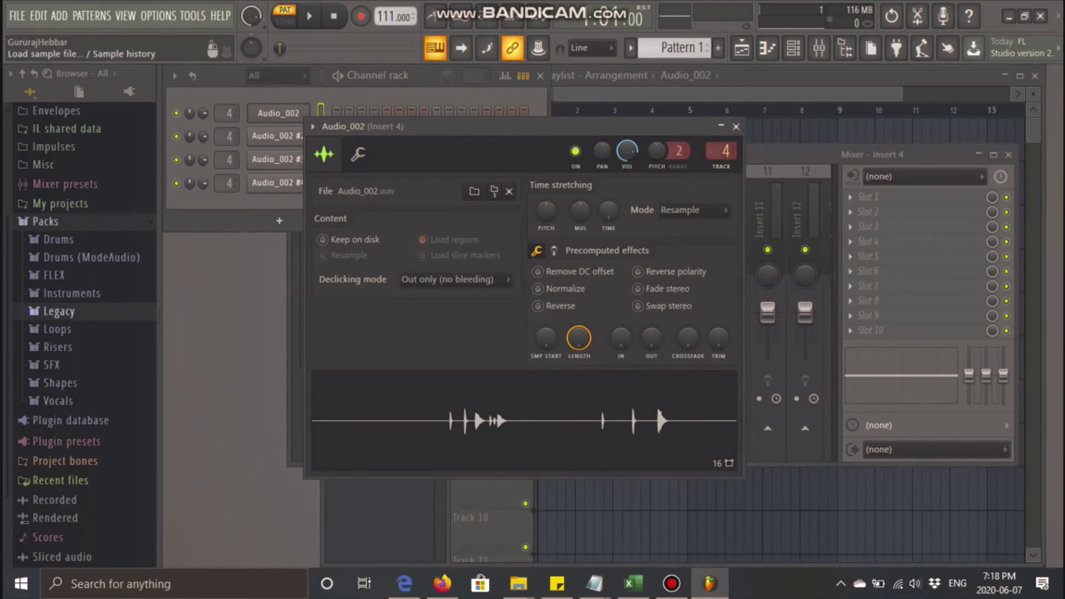
pyautogui.click(474, 191)
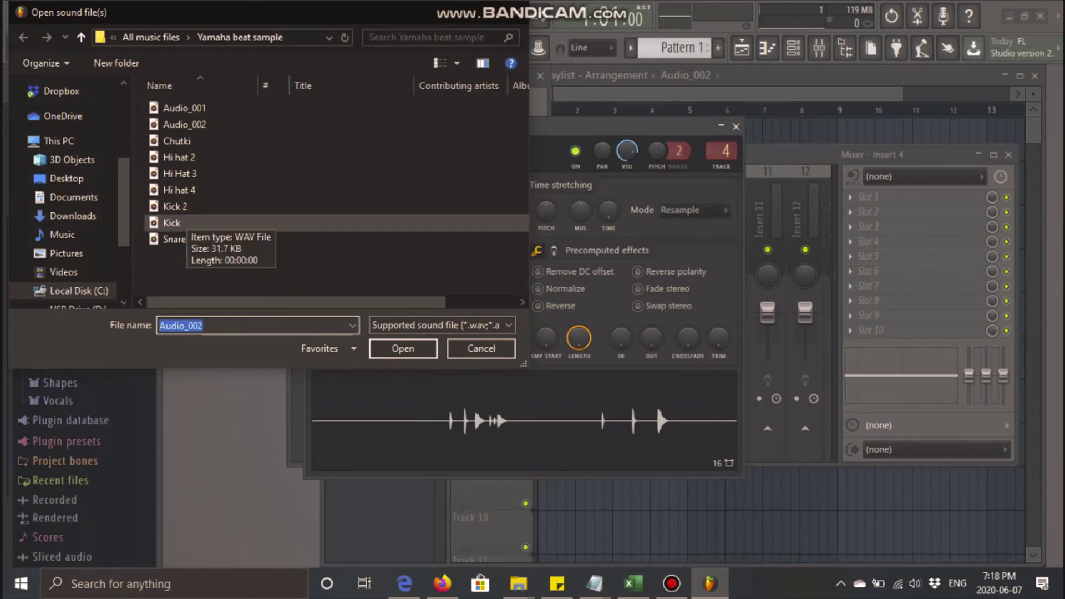
pyautogui.doubleClick(176, 206)
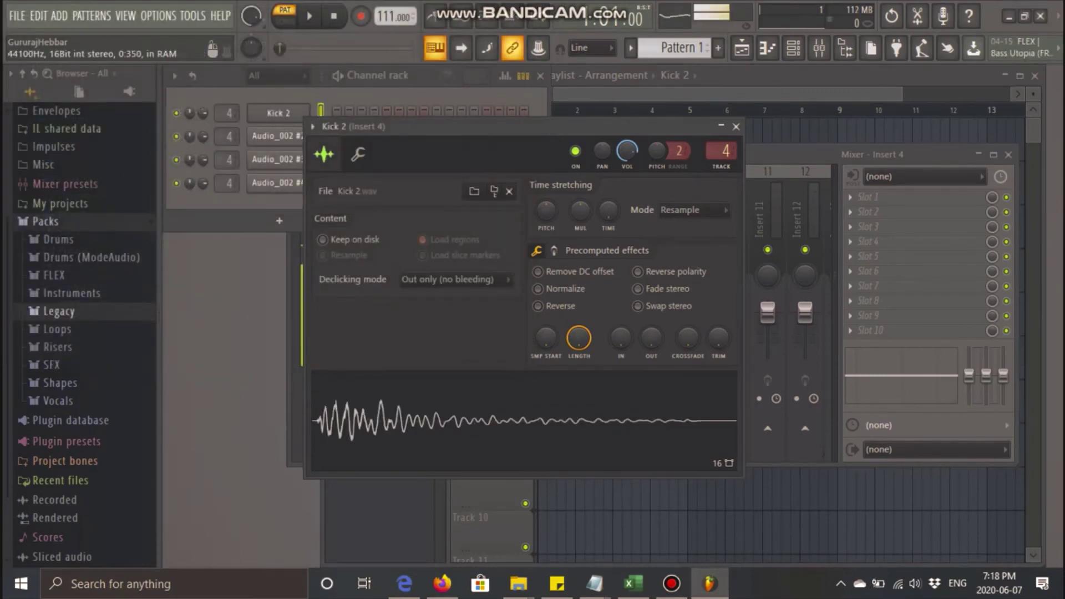
pyautogui.click(736, 126)
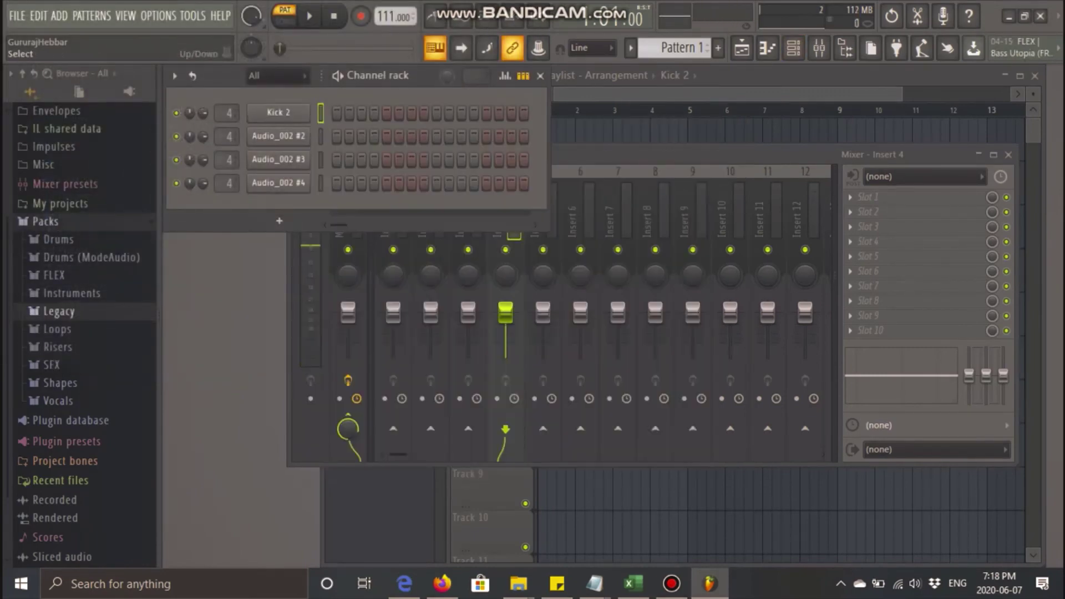
# - Load the Hi hat 2 sample into the second channel, Audio_002 #2, and close its channel settings
pyautogui.rightClick(300, 136)
pyautogui.click(300, 136)
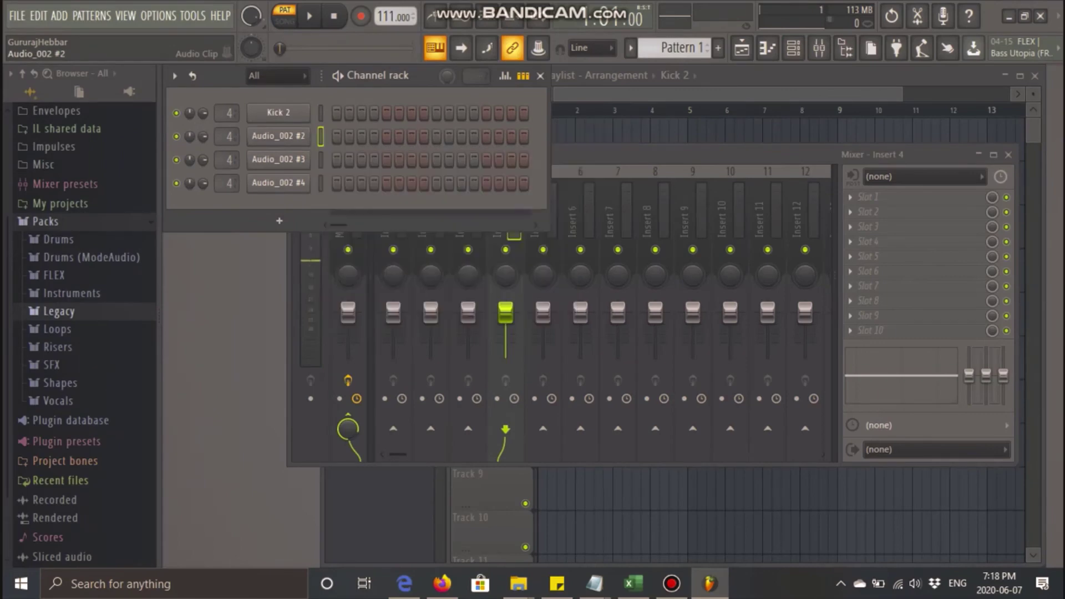
pyautogui.click(300, 136)
pyautogui.click(495, 211)
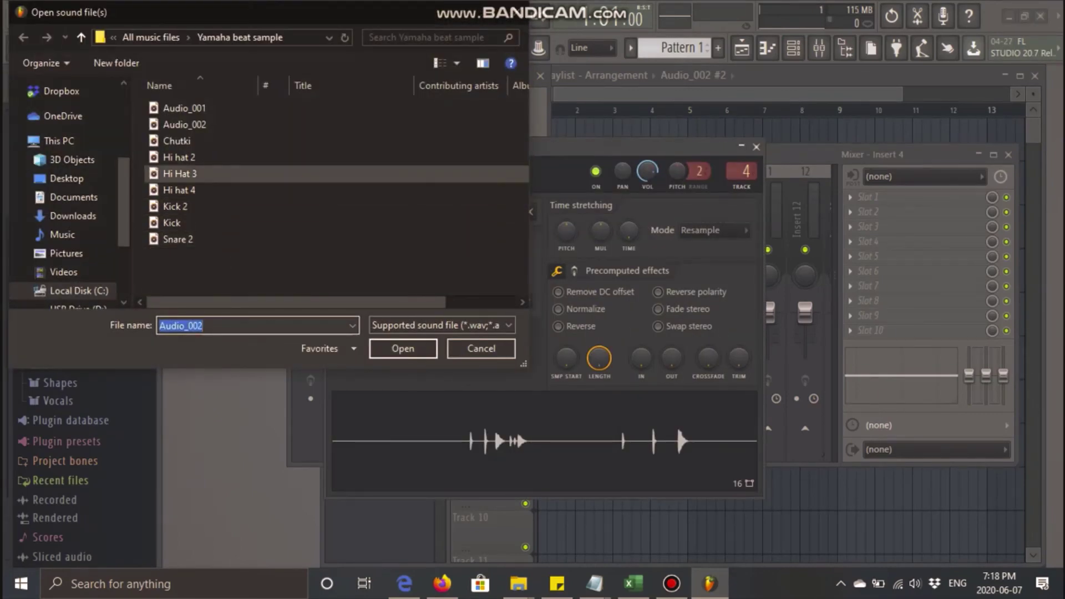
pyautogui.doubleClick(179, 157)
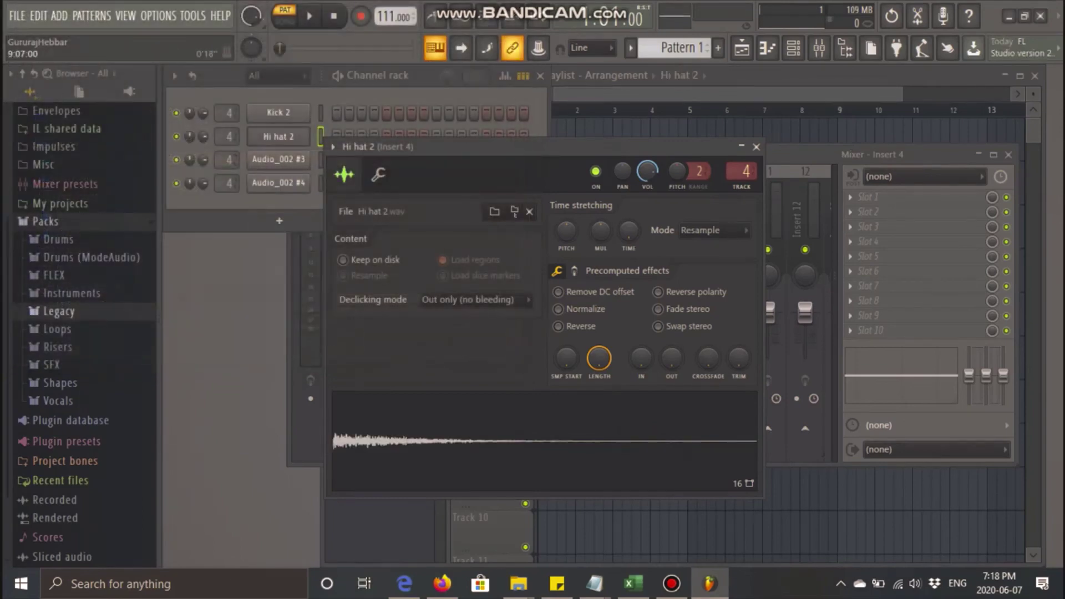
pyautogui.click(755, 146)
# - Load the Snare 2 sample into the third channel and the Hi Hat 3 sample into the fourth channel
pyautogui.click(278, 159)
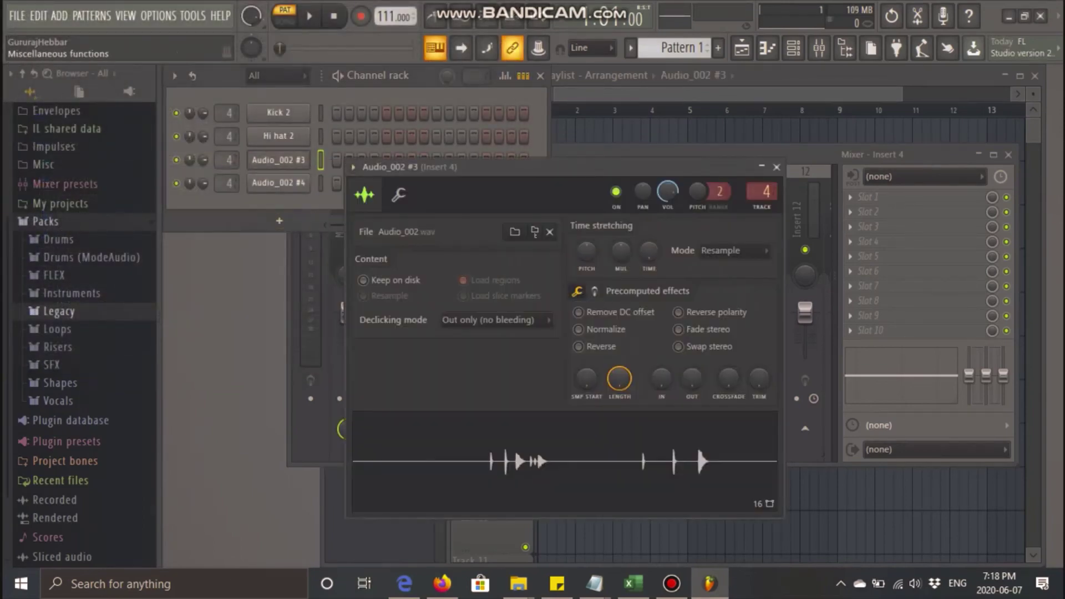
pyautogui.click(514, 232)
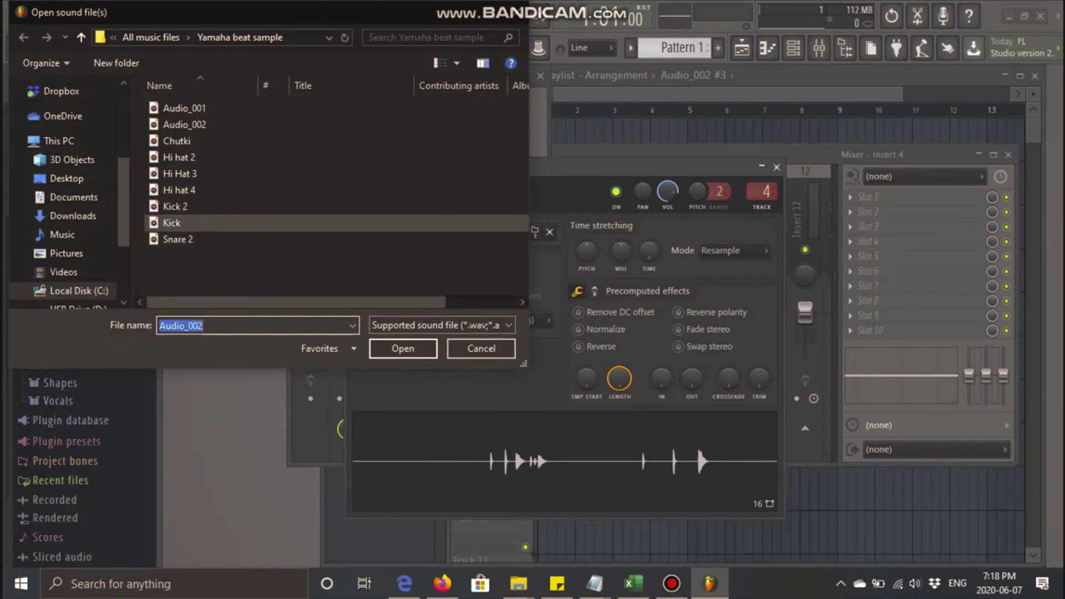
pyautogui.doubleClick(177, 239)
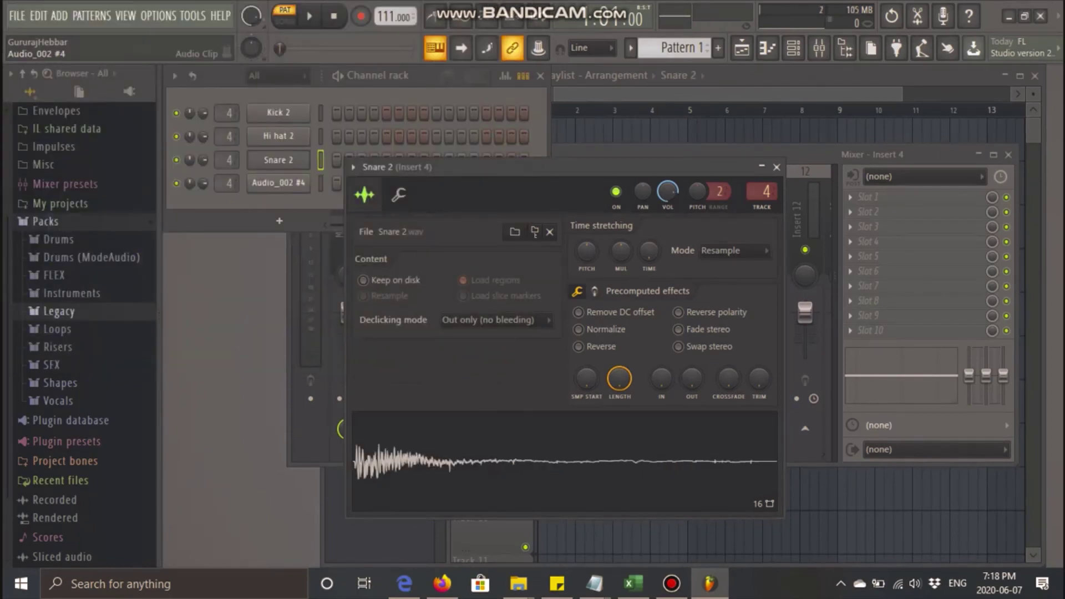
pyautogui.click(278, 182)
pyautogui.click(534, 252)
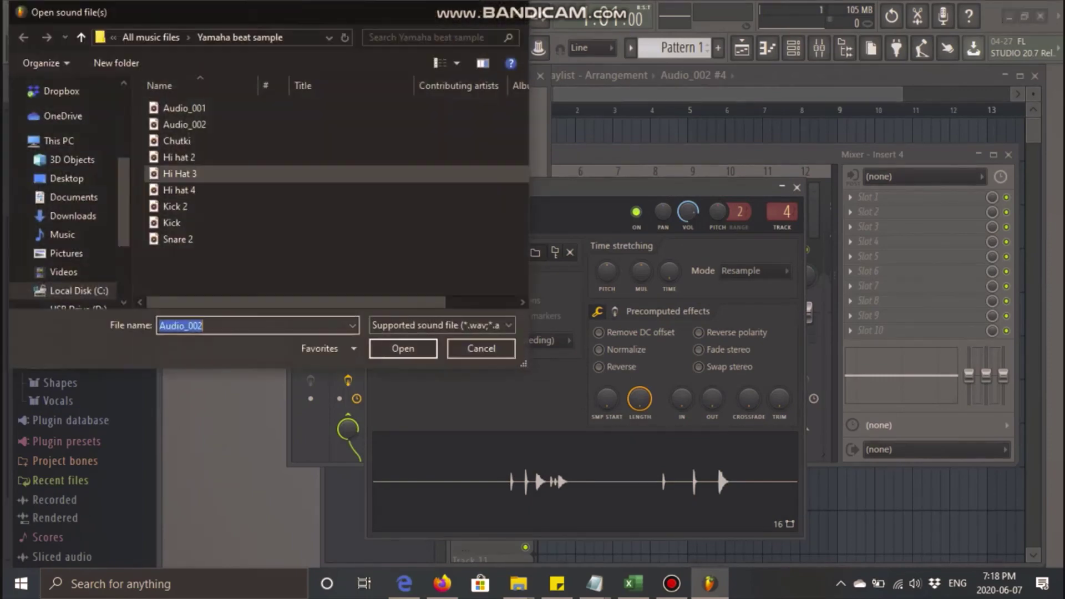
pyautogui.doubleClick(191, 182)
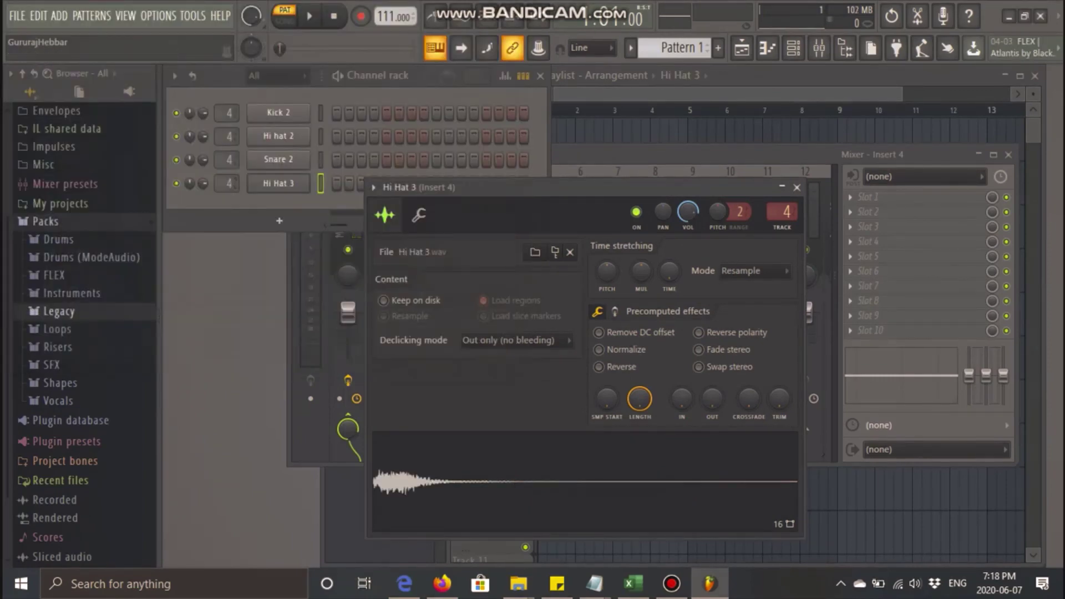
# - Clone the Hi Hat 3 channel, load the Hi hat 4 sample into the copy, and close its channel settings
pyautogui.rightClick(306, 182)
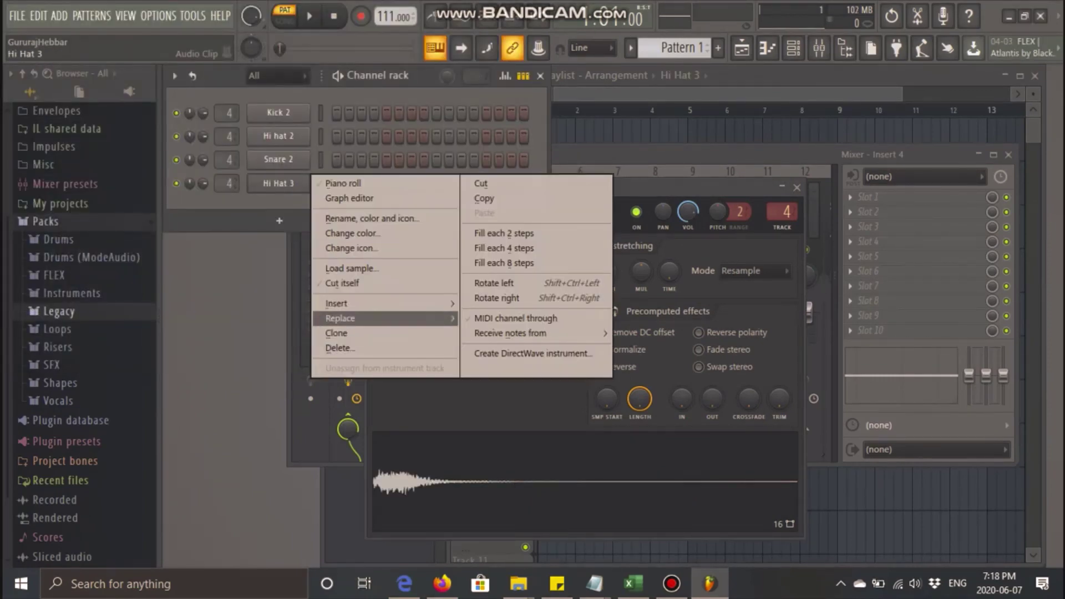
pyautogui.click(336, 332)
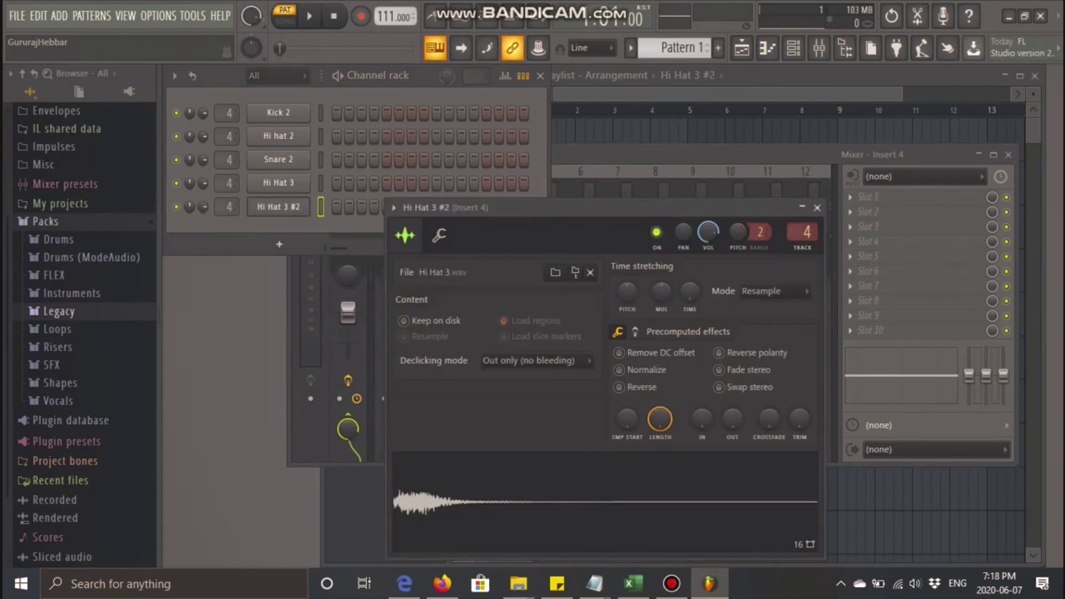
pyautogui.click(555, 273)
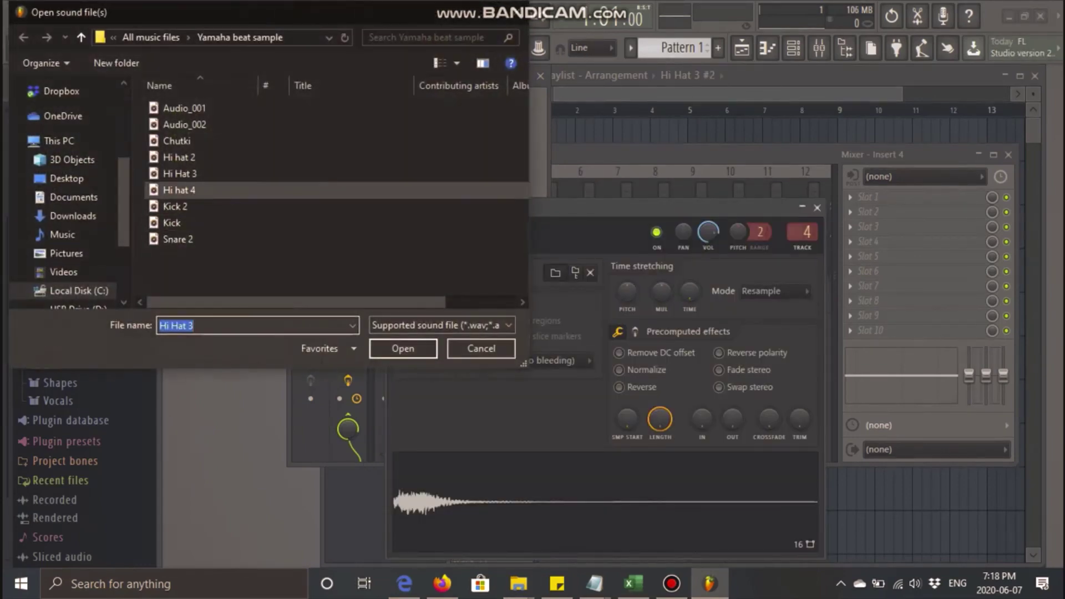
pyautogui.doubleClick(185, 190)
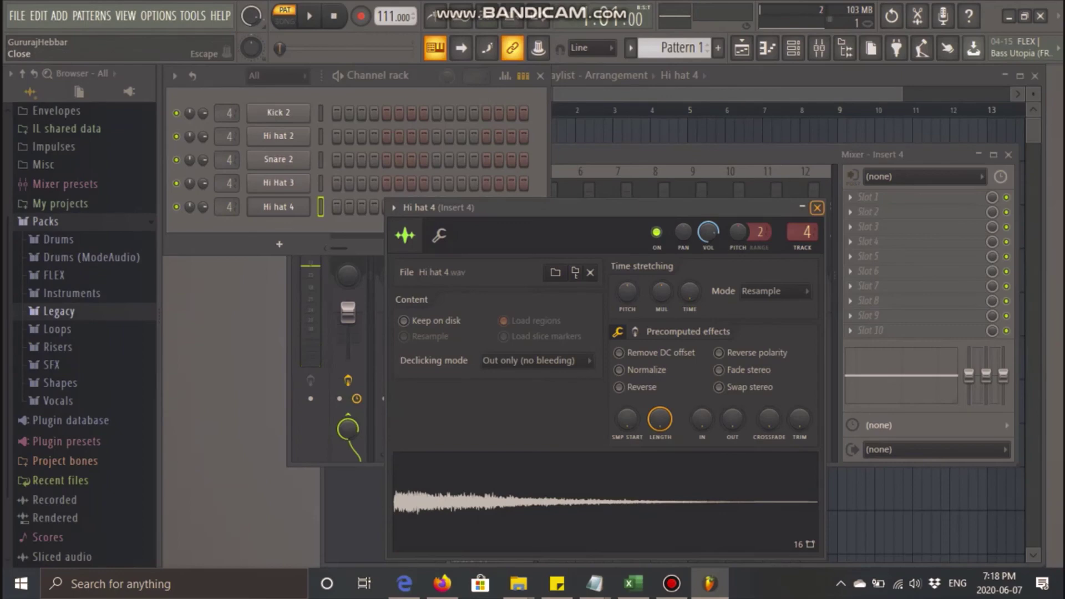
pyautogui.click(817, 208)
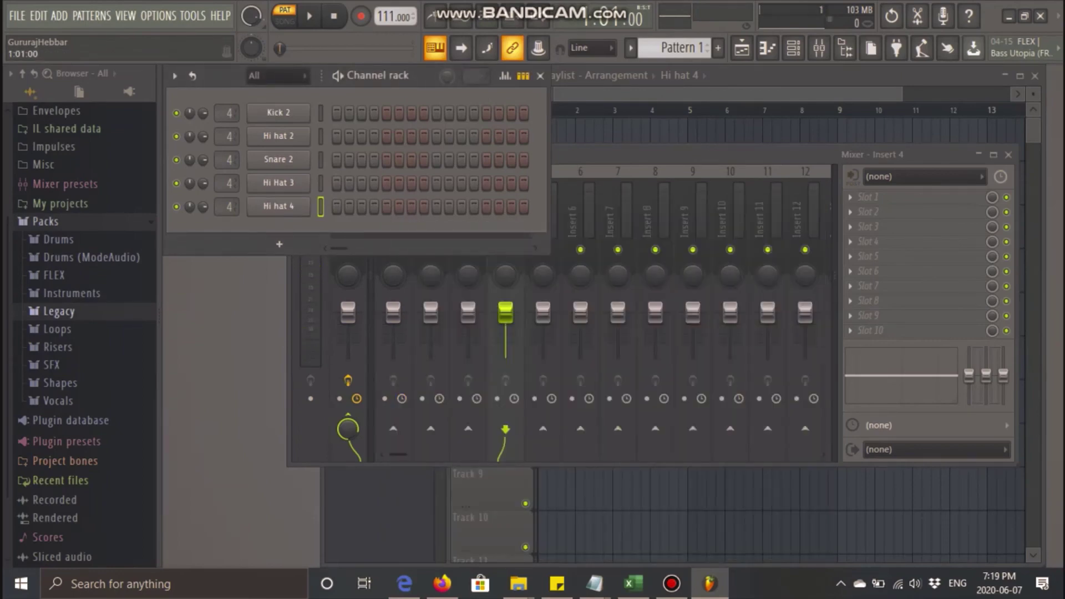
# - Place a Kick 2 hit on step 1 of Pattern 1 and set the project tempo to 120 BPM
pyautogui.click(336, 113)
pyautogui.moveTo(388, 16); pyautogui.dragTo(388, 6)
# - Place Hi hat 2 hits on every second step from step 1 through step 15, and play the pattern
pyautogui.click(336, 136)
pyautogui.click(361, 136)
pyautogui.click(386, 136)
pyautogui.click(411, 135)
pyautogui.click(436, 135)
pyautogui.click(461, 136)
pyautogui.click(486, 136)
pyautogui.click(511, 136)
pyautogui.press('space')
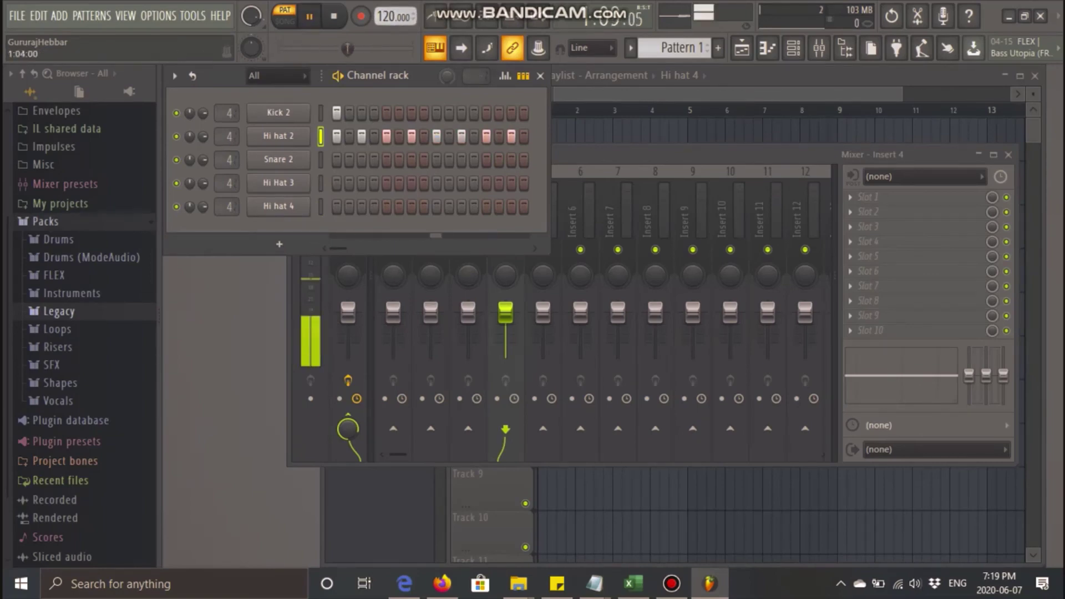
# - Thin the Hi hat 2 hits to steps 1, 5, 9 and 13, add a Snare 2 hit on step 9, and stop playback
pyautogui.rightClick(361, 136)
pyautogui.rightClick(411, 136)
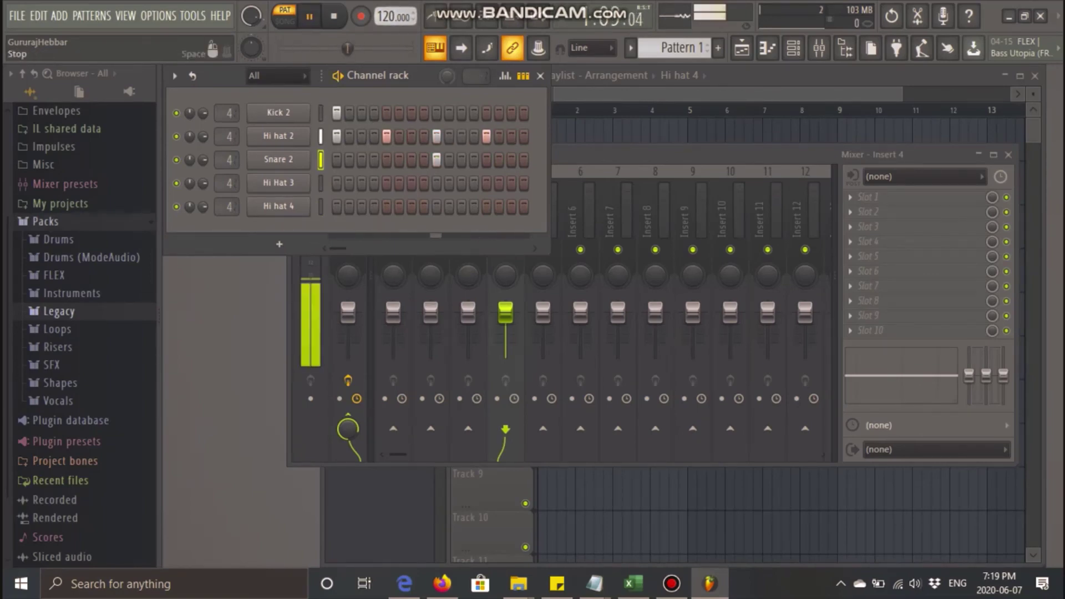
pyautogui.click(333, 16)
# - Try the pattern at a project tempo of 150 BPM, adding a Hi hat 2 hit on step 3 and clearing it again during playback
pyautogui.moveTo(388, 16); pyautogui.dragTo(389, 28)
pyautogui.click(361, 136)
pyautogui.click(435, 16)
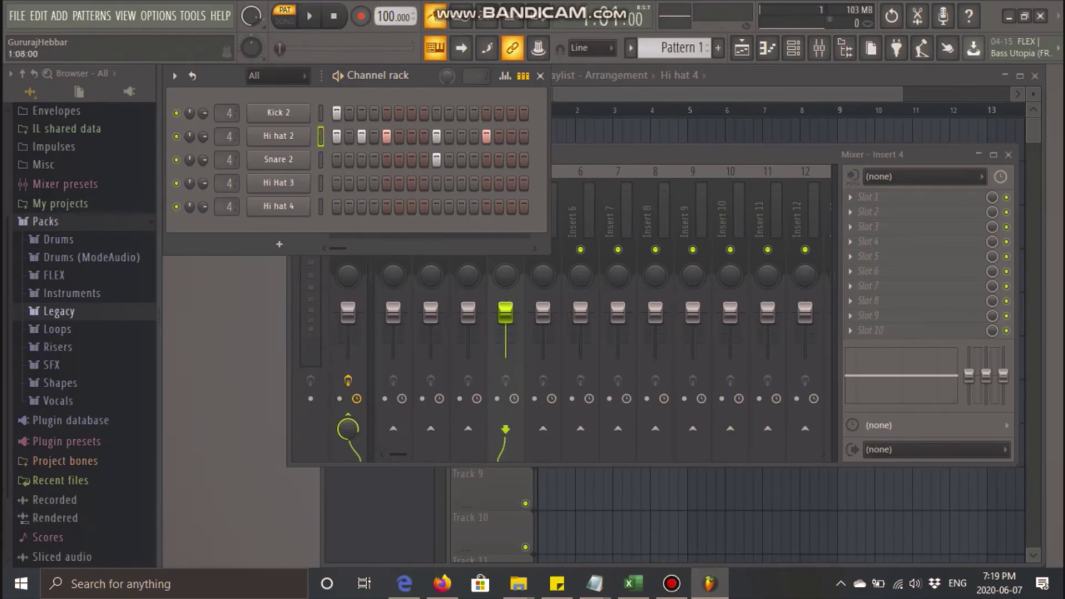
pyautogui.scroll(20, 393, 16)
pyautogui.press('space')
pyautogui.scroll(-2, 394, 16)
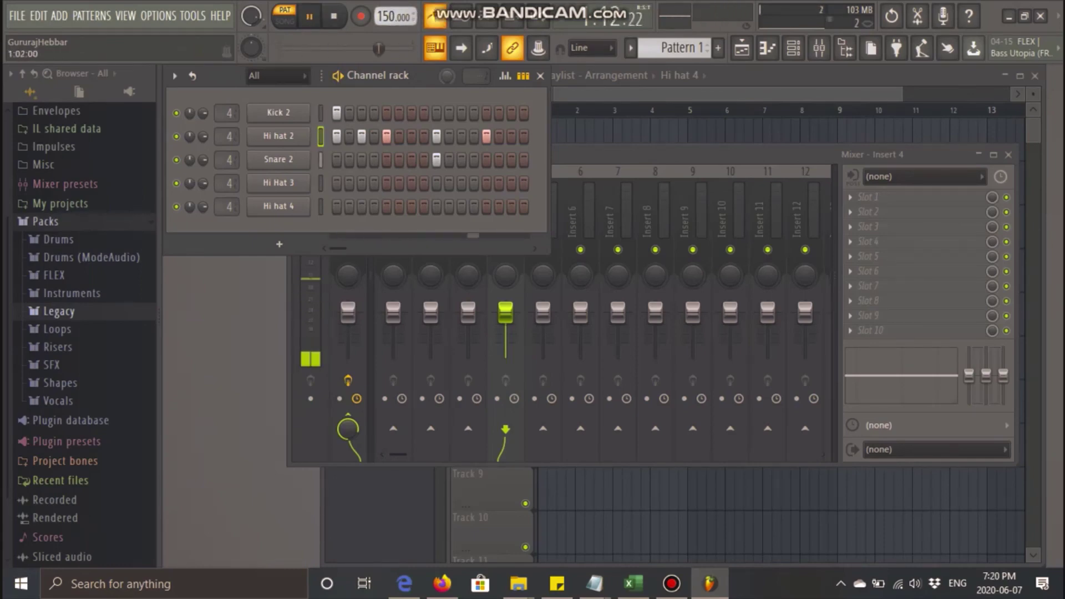
pyautogui.click(361, 137)
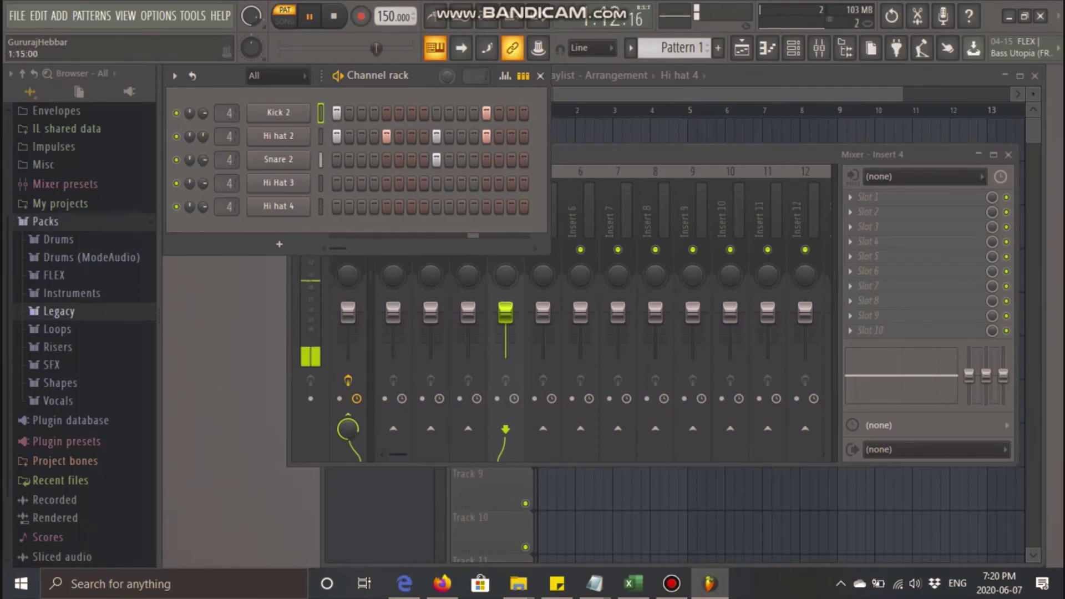
# - Lower the project tempo to 72 BPM, then play Pattern 1 and stop it
pyautogui.scroll(-20, 394, 16)
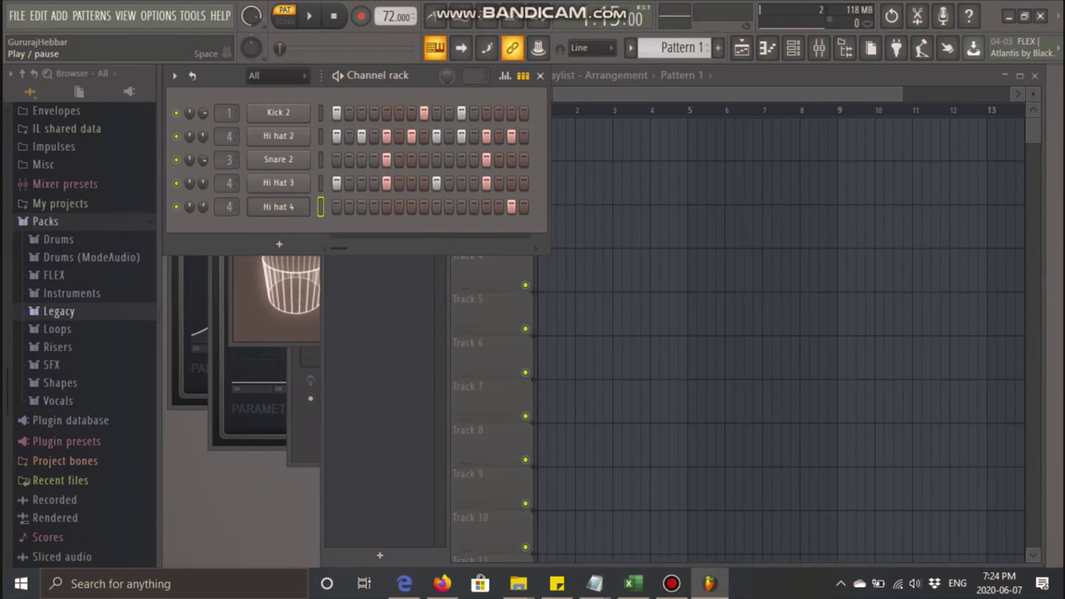
pyautogui.press('space')
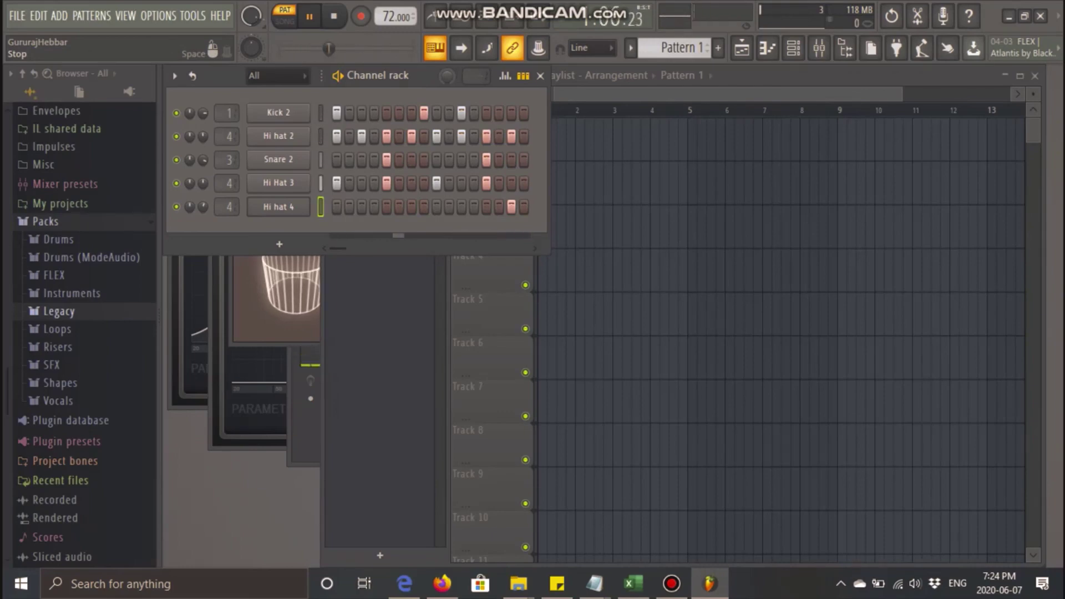
pyautogui.press('space')
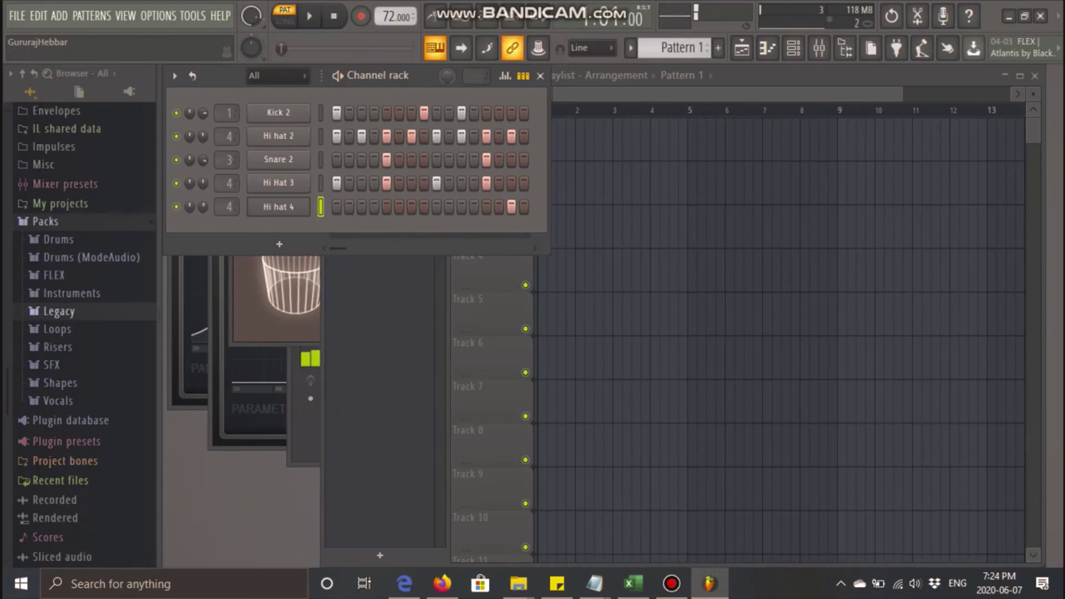
# - Place two back-to-back Pattern 1 clips on Track 1 of the playlist, starting at bars 2 and 3
pyautogui.press('F5')
pyautogui.click(580, 138)
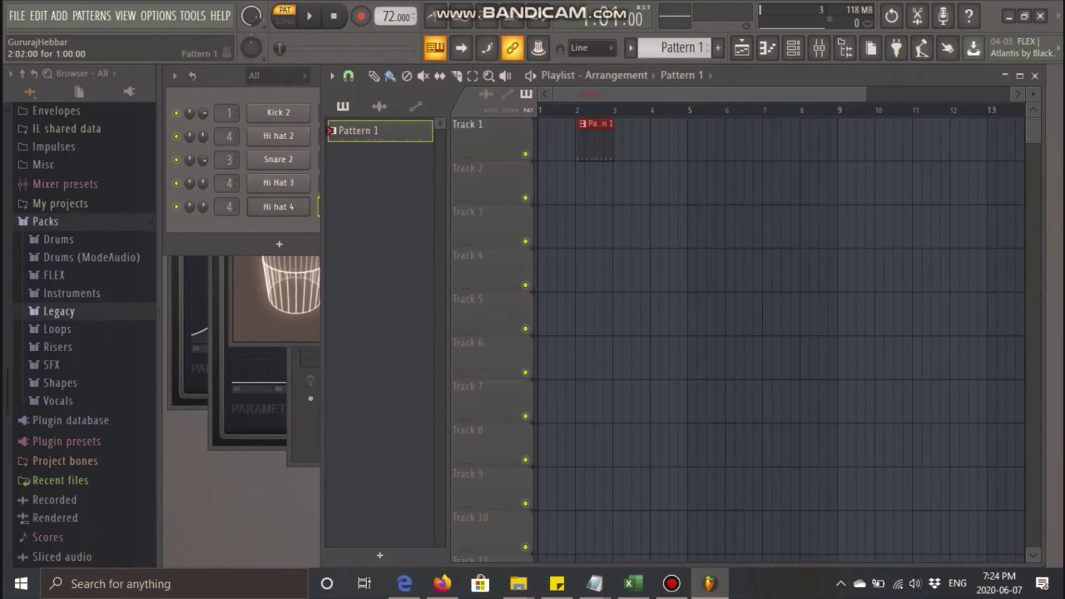
pyautogui.moveTo(592, 139); pyautogui.dragTo(628, 139)
pyautogui.click(619, 139)
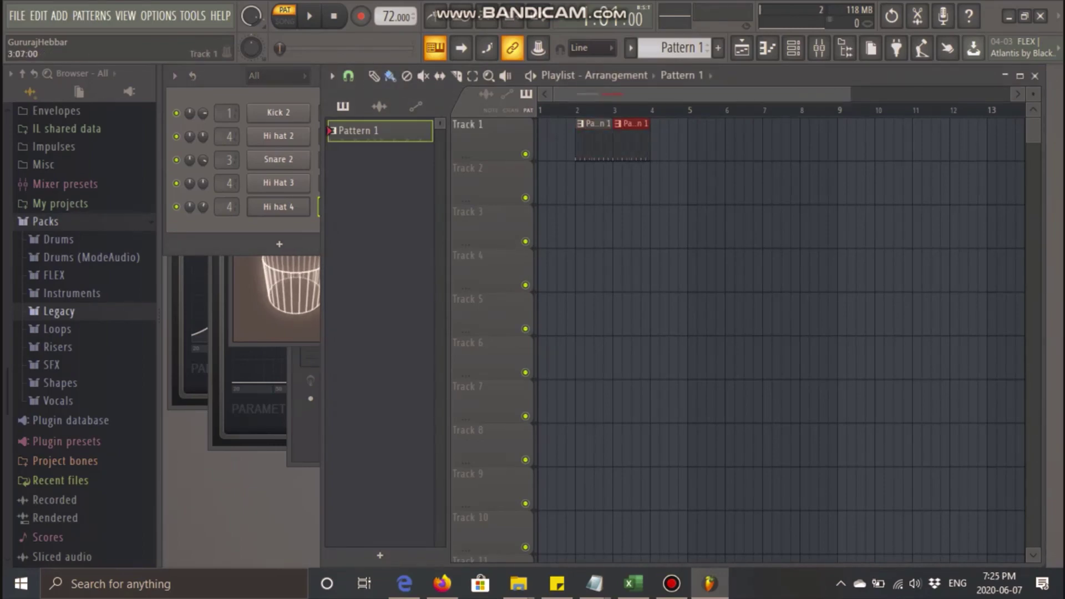
# - Play the arrangement in song mode from bar 2 through the two Pattern 1 clips, and stop playback
pyautogui.click(577, 110)
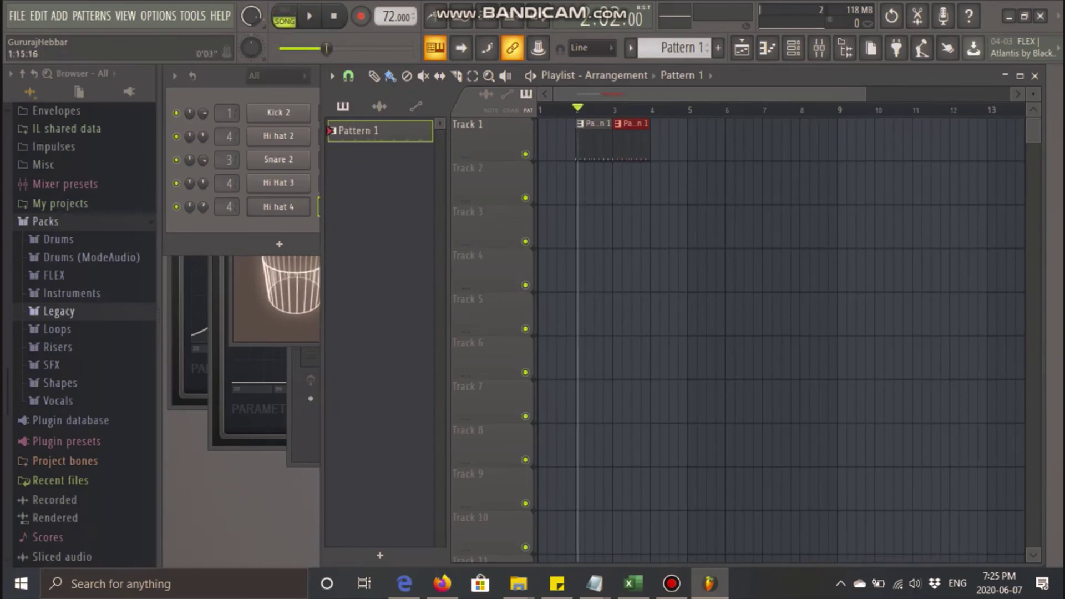
pyautogui.press('space')
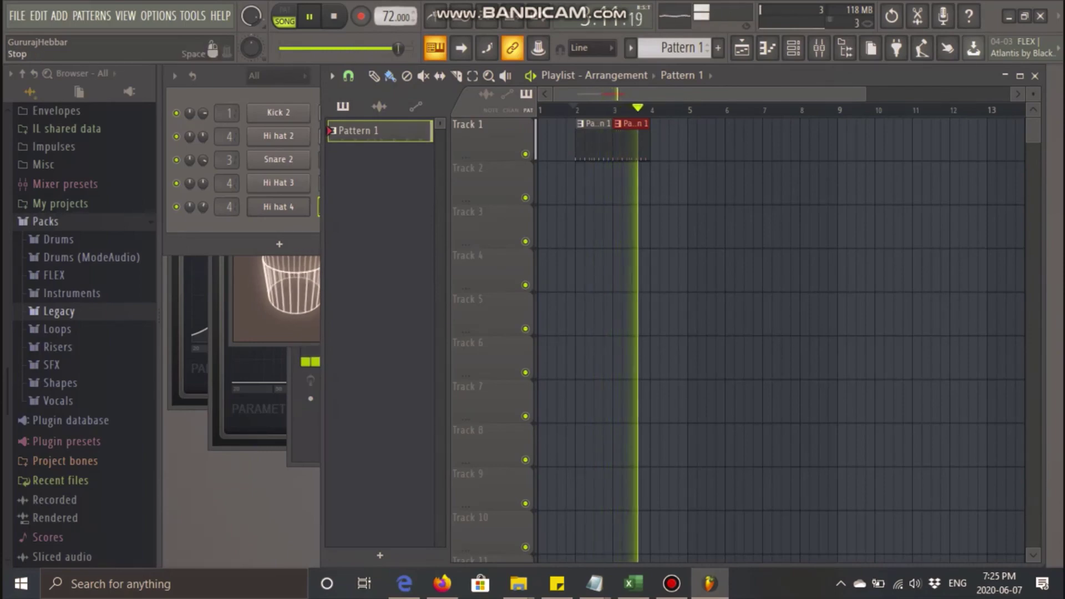
pyautogui.press('space')
pyautogui.click(333, 16)
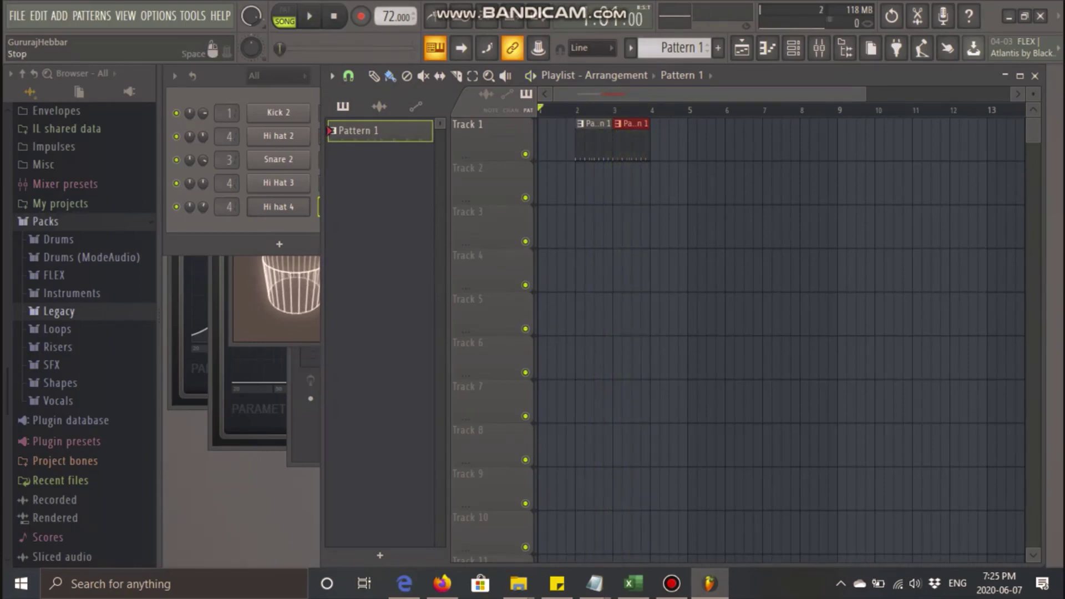